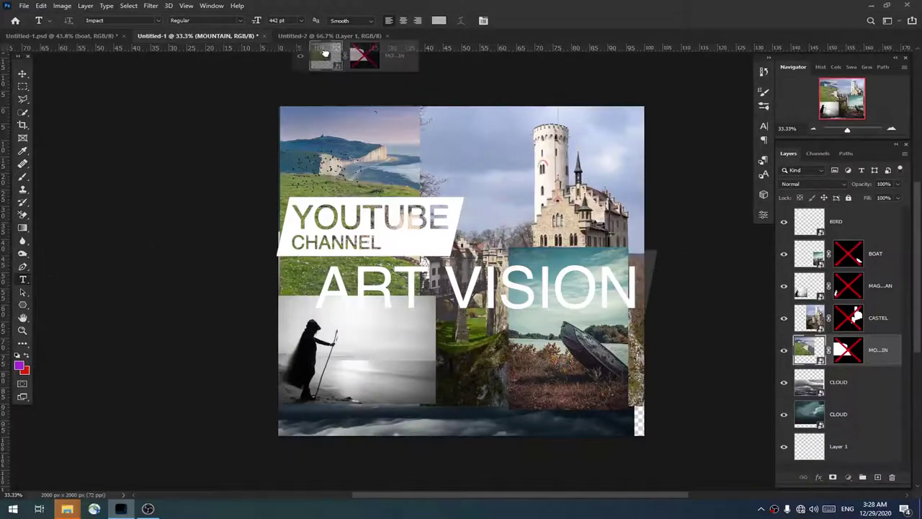
Step: Switch to the Untitled-2 document holding the grassy cliff and sea photo
{"action": "left_click", "coordinate": [315, 36]}
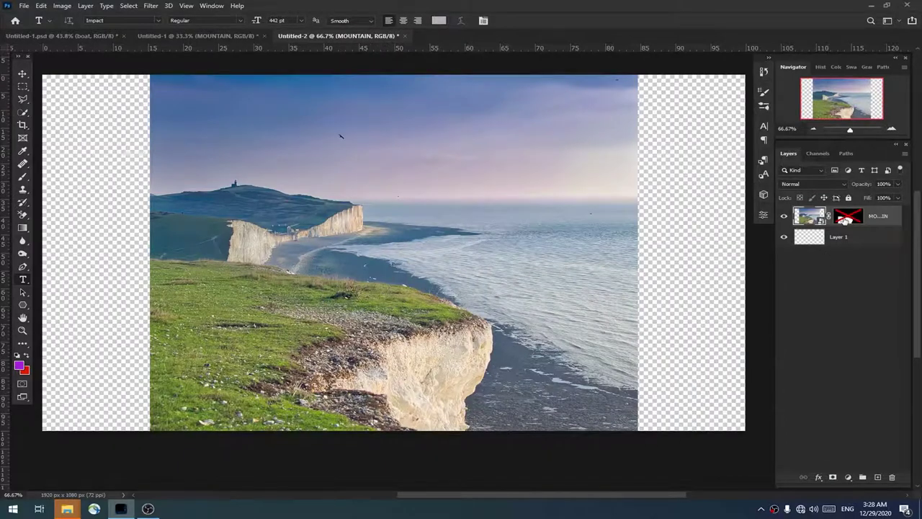
Step: Re-enable the MOUNTAIN mask, move the cliff up-left and squash it to about 80% height
{"action": "left_click", "coordinate": [845, 219], "text": "shift"}
{"action": "left_click", "coordinate": [845, 220], "text": "shift"}
{"action": "key", "text": "ctrl+t"}
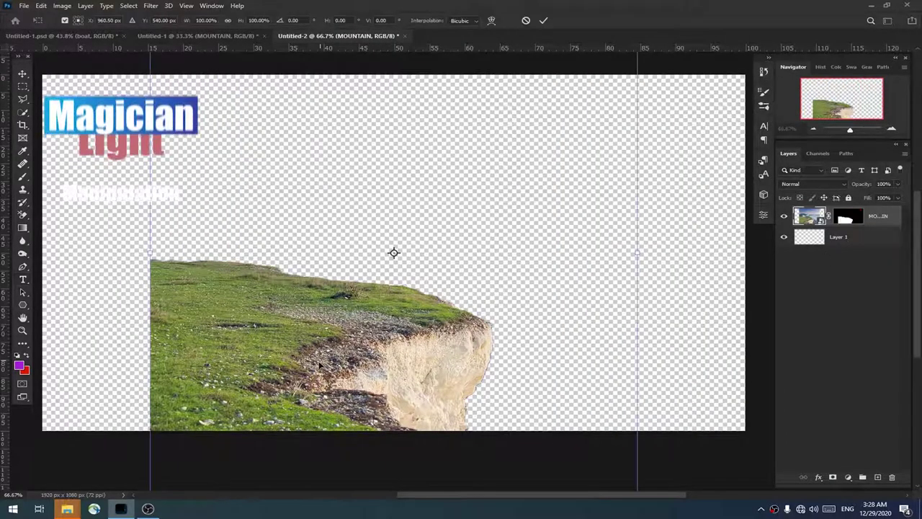
{"action": "left_click_drag", "start_coordinate": [638, 253], "coordinate": [224, 365]}
{"action": "left_click_drag", "start_coordinate": [312, 247], "coordinate": [286, 101]}
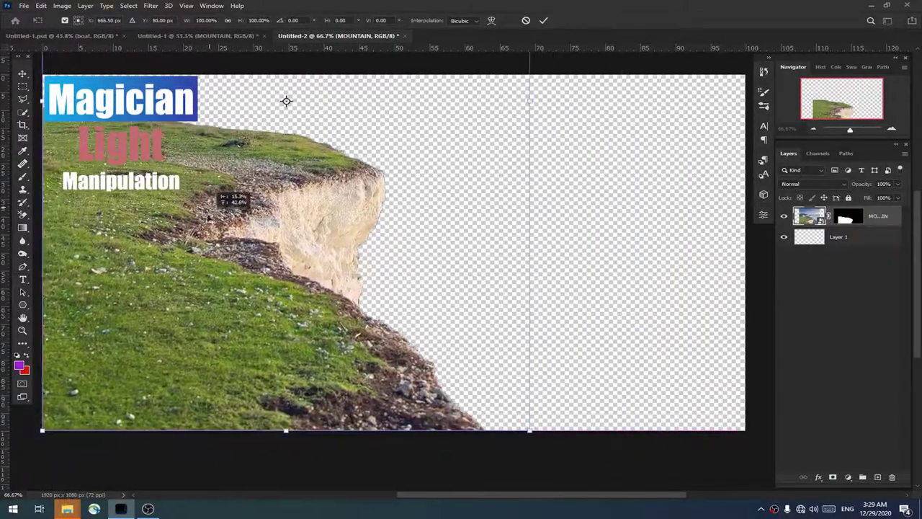
{"action": "scroll", "coordinate": [353, 261], "scroll_direction": "down", "scroll_amount": 3}
{"action": "left_click_drag", "start_coordinate": [413, 59], "coordinate": [403, 120]}
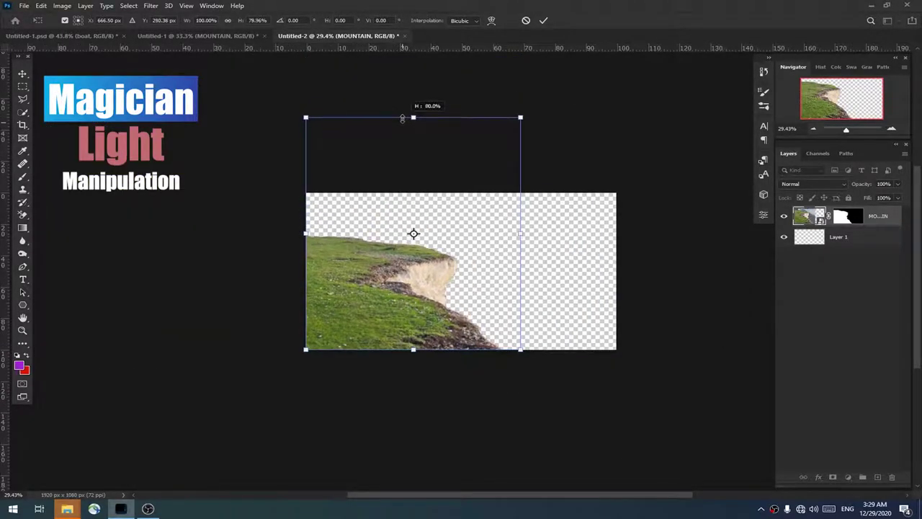
{"action": "key", "text": "Return"}
{"action": "key", "text": "t"}
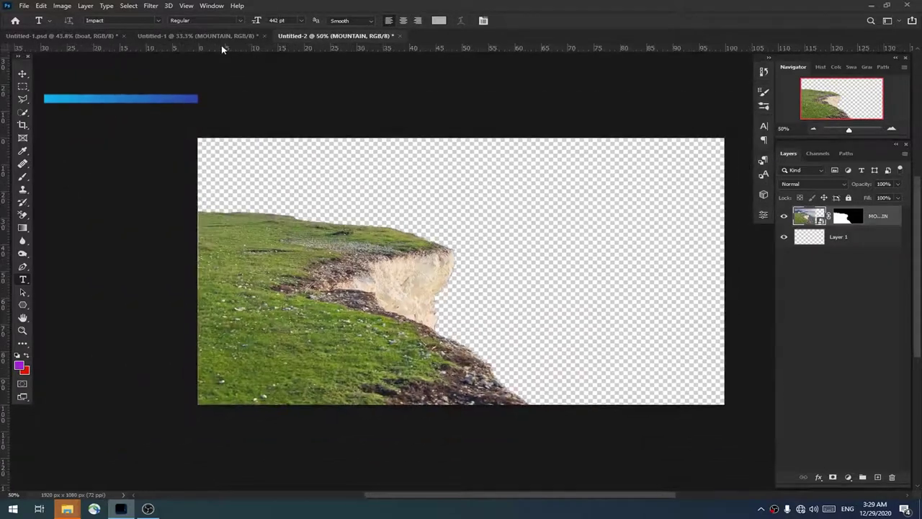
{"action": "left_click", "coordinate": [214, 36]}
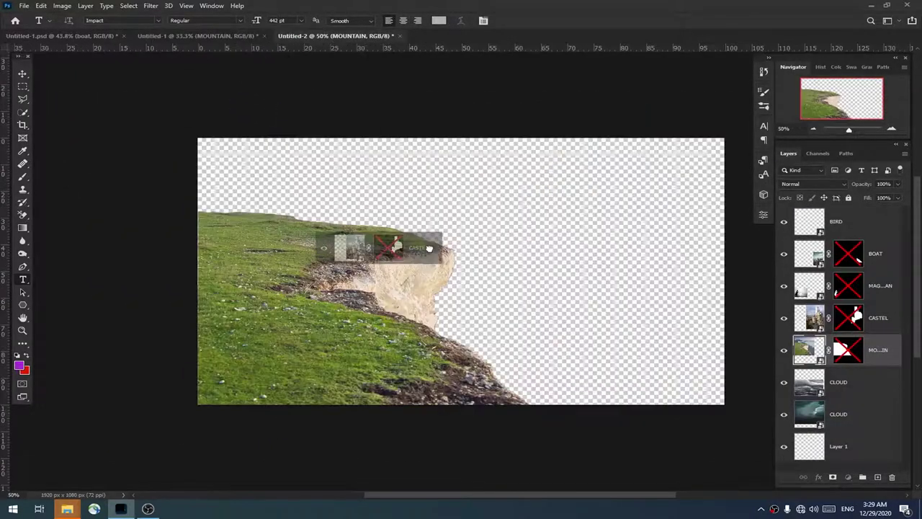
Step: Copy the CASTEL layer into Untitled-2, re-enable its mask and flip it horizontally
{"action": "left_click_drag", "start_coordinate": [804, 318], "coordinate": [292, 223]}
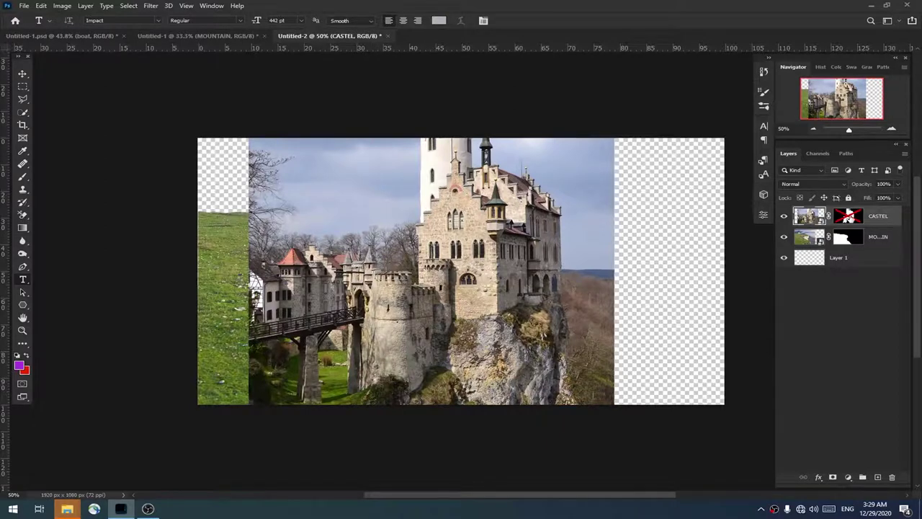
{"action": "left_click", "coordinate": [849, 219], "text": "shift"}
{"action": "key", "text": "ctrl+t"}
{"action": "right_click", "coordinate": [515, 256]}
{"action": "left_click", "coordinate": [547, 430]}
Step: Scale and move the castle so it sits over the cliff top
{"action": "key", "text": "ctrl+minus"}
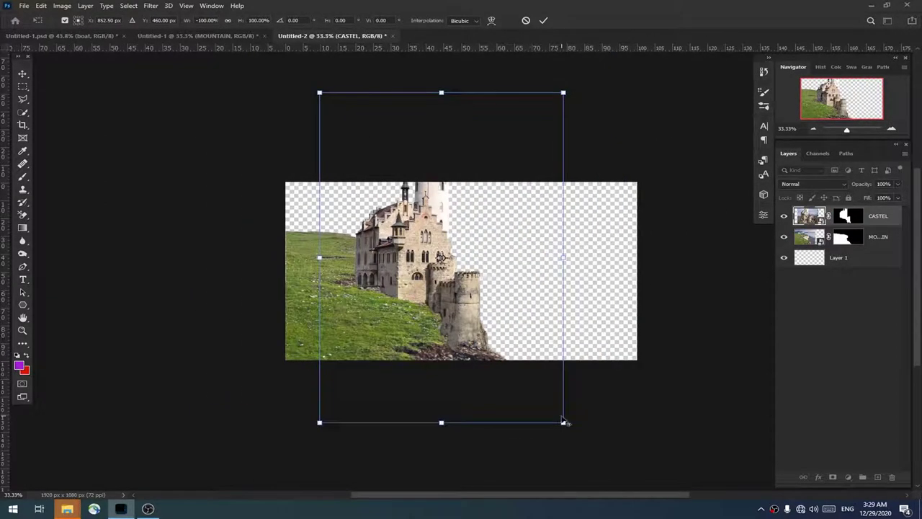
{"action": "left_click_drag", "start_coordinate": [566, 422], "coordinate": [506, 345]}
{"action": "left_click_drag", "start_coordinate": [458, 274], "coordinate": [446, 258]}
{"action": "key", "text": "ctrl+plus"}
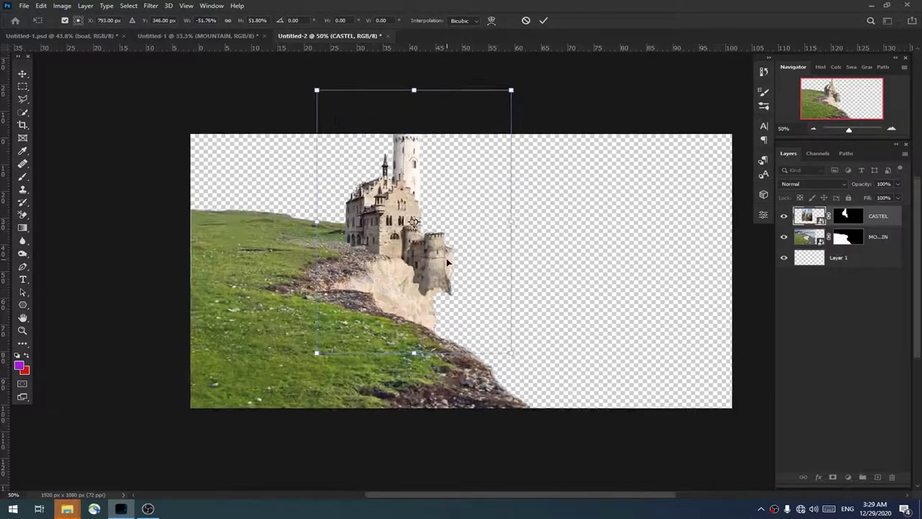
{"action": "key", "text": "ctrl+plus"}
{"action": "left_click_drag", "start_coordinate": [525, 378], "coordinate": [562, 428]}
{"action": "left_click_drag", "start_coordinate": [461, 348], "coordinate": [390, 266]}
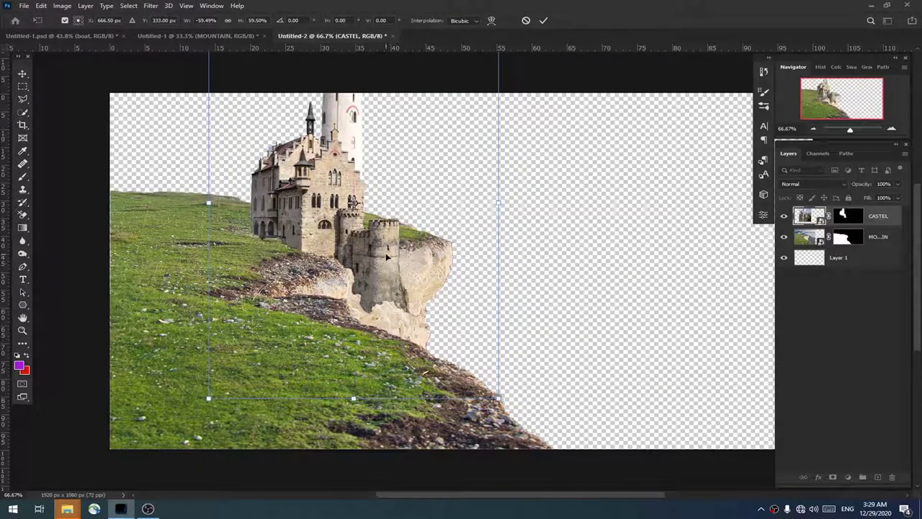
{"action": "left_click_drag", "start_coordinate": [498, 399], "coordinate": [509, 412]}
{"action": "left_click_drag", "start_coordinate": [375, 307], "coordinate": [368, 288]}
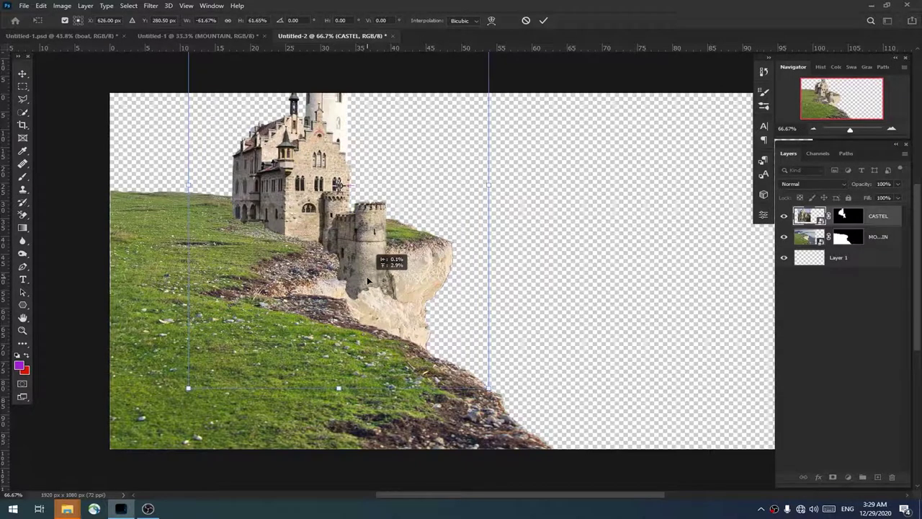
{"action": "key", "text": "Return"}
{"action": "key", "text": "t"}
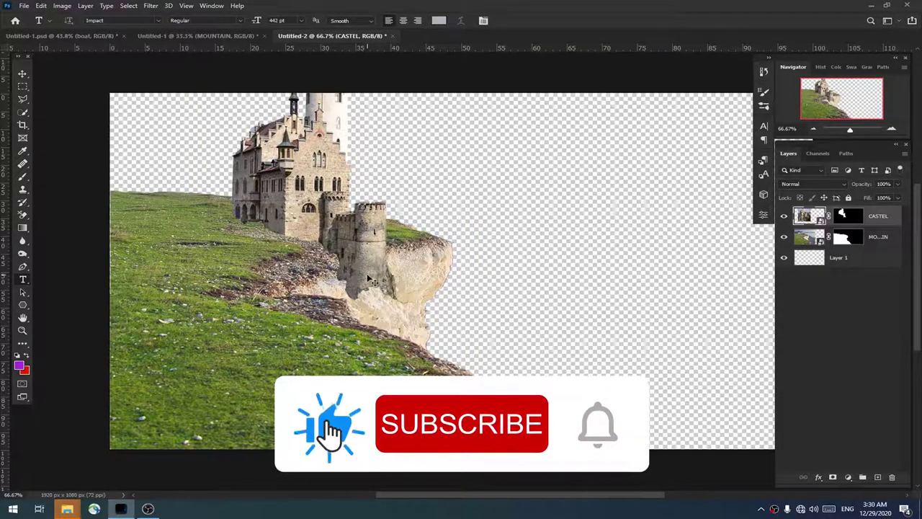
Step: Shrink the castle to 81.51% on the cliff edge and put it into Group 1
{"action": "key", "text": "ctrl+t"}
{"action": "left_click_drag", "start_coordinate": [487, 332], "coordinate": [425, 306]}
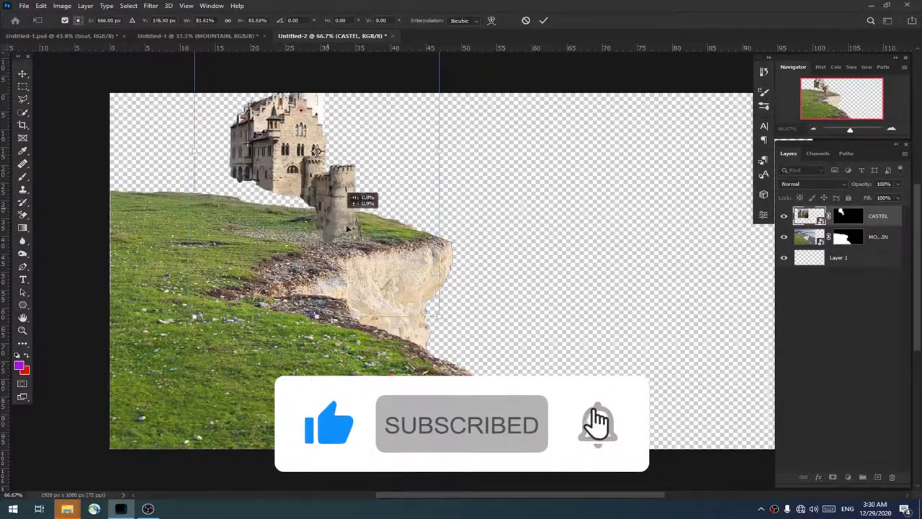
{"action": "left_click_drag", "start_coordinate": [322, 235], "coordinate": [362, 274]}
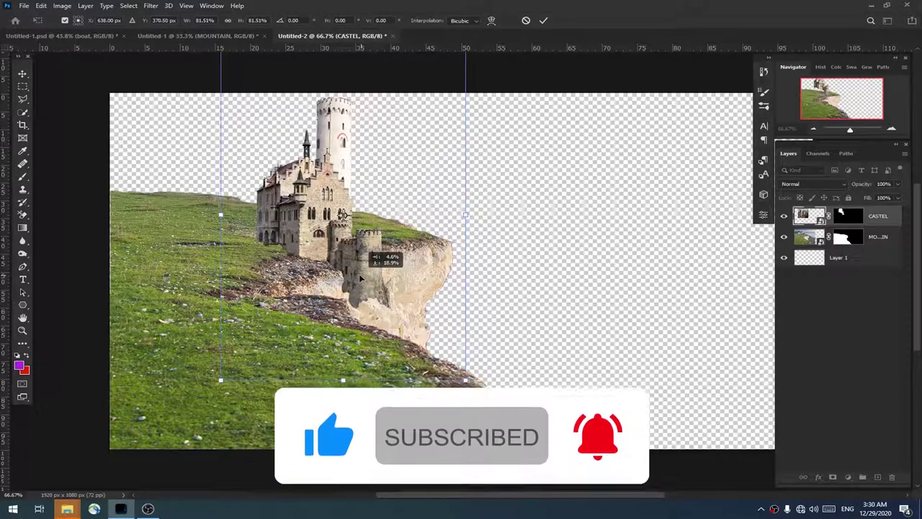
{"action": "key", "text": "Return"}
{"action": "key", "text": "t"}
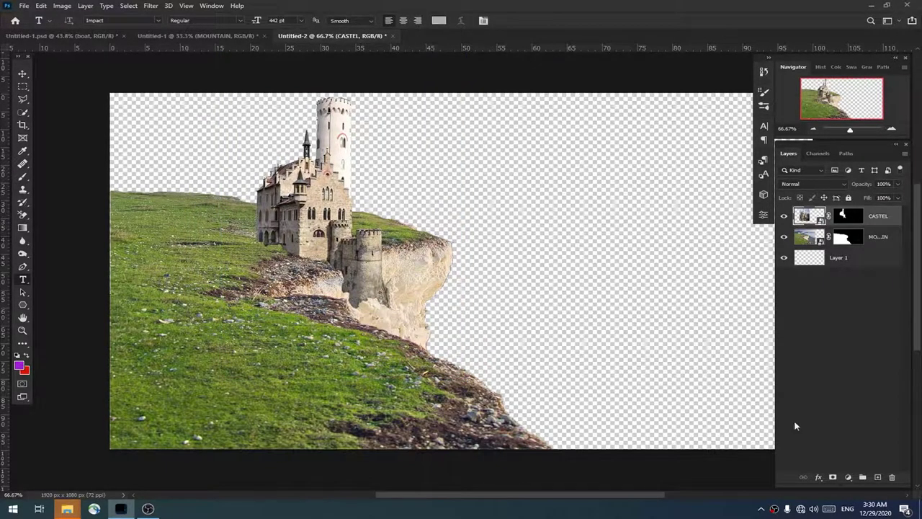
{"action": "left_click", "coordinate": [862, 477]}
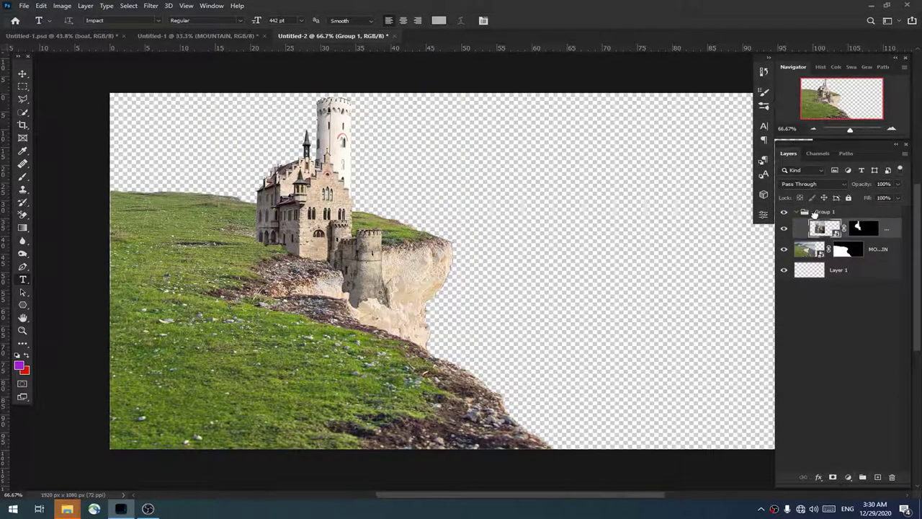
Step: Add a mask to Group 1 and brush the castle's base and nearby slope into the cliff rock
{"action": "left_click", "coordinate": [834, 477]}
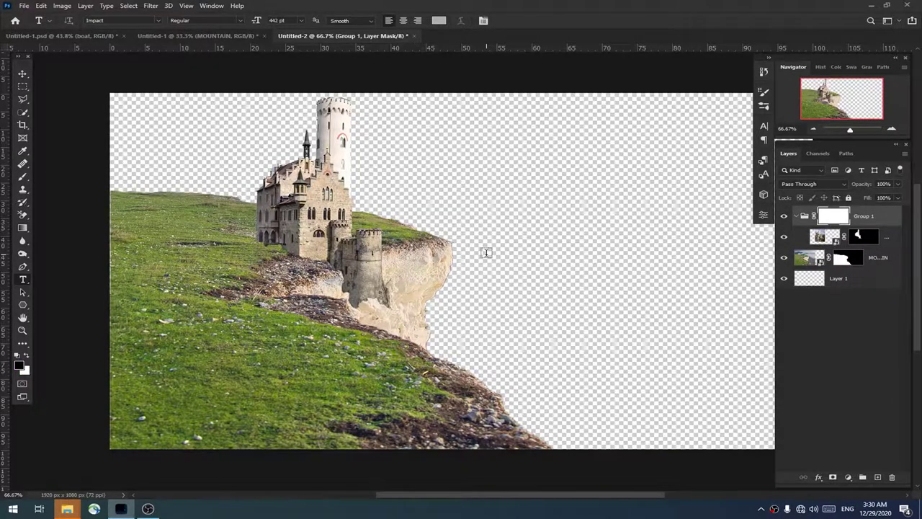
{"action": "key", "text": "b"}
{"action": "key", "text": "ctrl+plus"}
{"action": "mouse_move", "coordinate": [370, 321]}
{"action": "left_mouse_down"}
{"action": "mouse_move", "coordinate": [365, 280]}
{"action": "mouse_move", "coordinate": [317, 343]}
{"action": "mouse_move", "coordinate": [337, 340]}
{"action": "mouse_move", "coordinate": [288, 317]}
{"action": "mouse_move", "coordinate": [277, 296]}
{"action": "mouse_move", "coordinate": [243, 288]}
{"action": "left_mouse_up"}
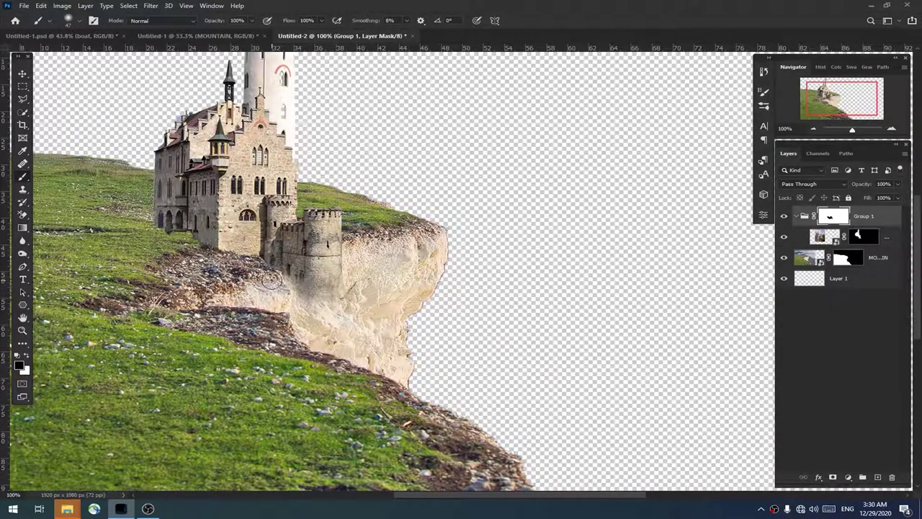
{"action": "left_click_drag", "start_coordinate": [224, 248], "coordinate": [185, 236]}
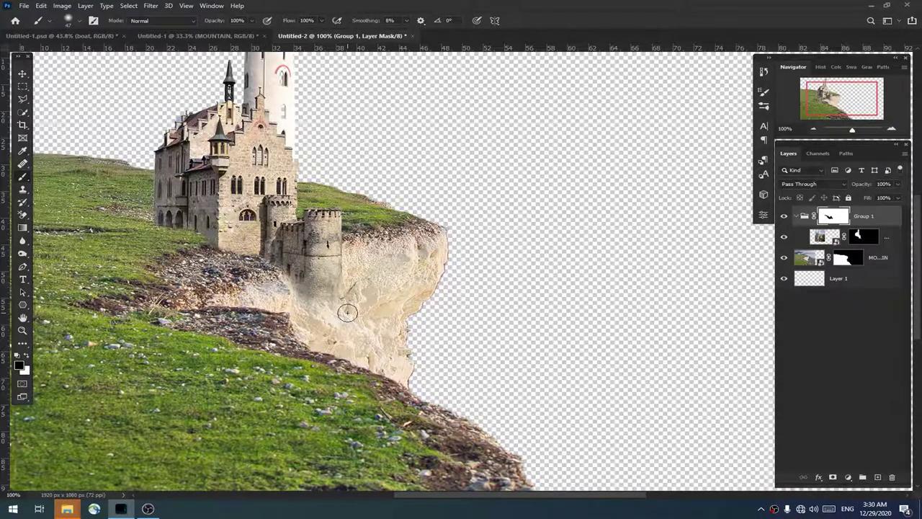
{"action": "key", "text": "x"}
{"action": "key", "text": "x"}
{"action": "left_click_drag", "start_coordinate": [317, 281], "coordinate": [288, 297]}
{"action": "key", "text": "x"}
{"action": "key", "text": "x"}
{"action": "key", "text": "ctrl+minus"}
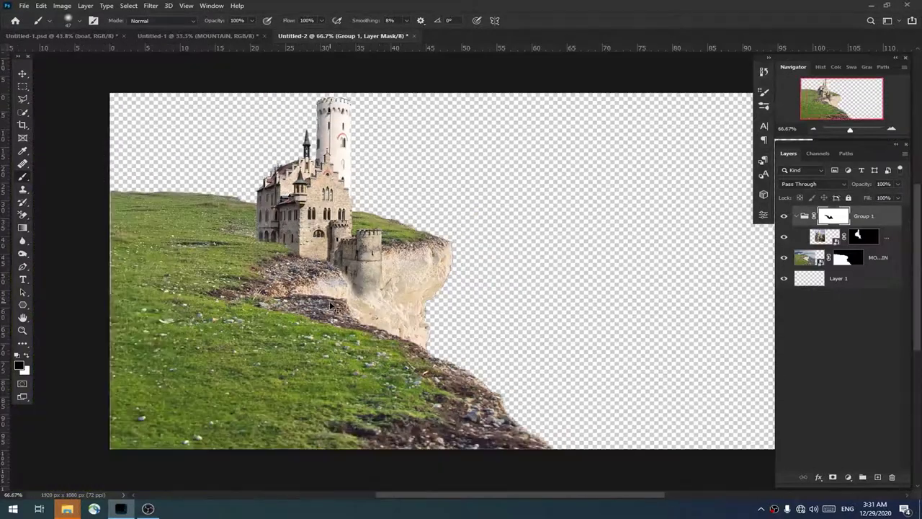
{"action": "left_click", "coordinate": [850, 258]}
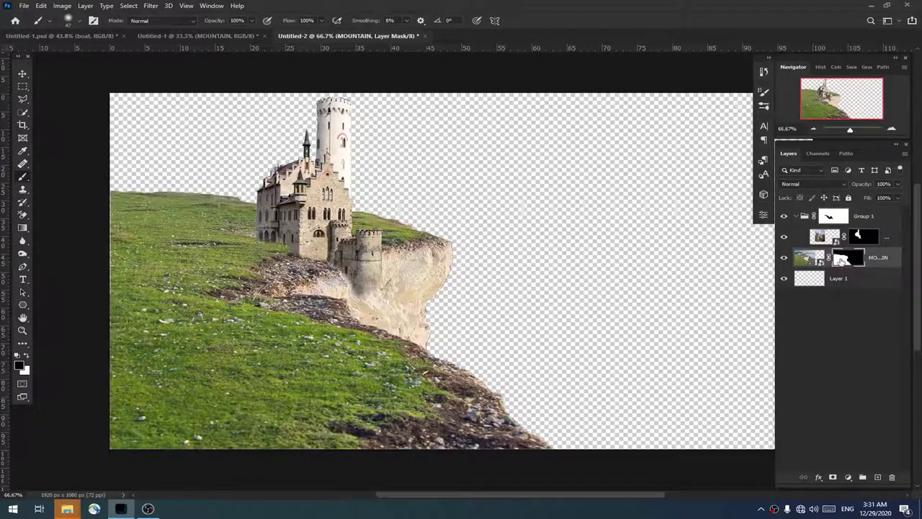
Step: Preview the Minimum filter on the MOUNTAIN mask, cancel it, and group the MOUNTAIN layer
{"action": "left_click", "coordinate": [23, 253]}
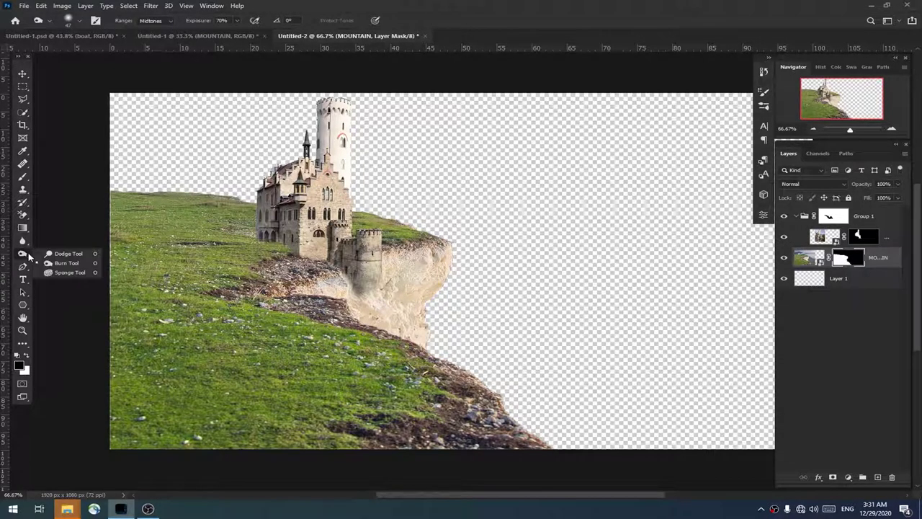
{"action": "left_click", "coordinate": [151, 6]}
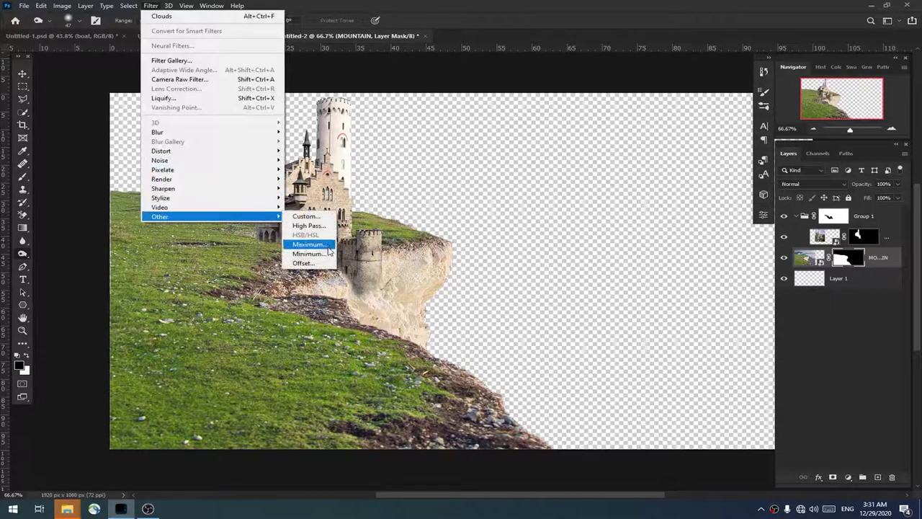
{"action": "mouse_move", "coordinate": [160, 216]}
{"action": "left_click", "coordinate": [303, 256]}
{"action": "left_click_drag", "start_coordinate": [403, 253], "coordinate": [395, 255]}
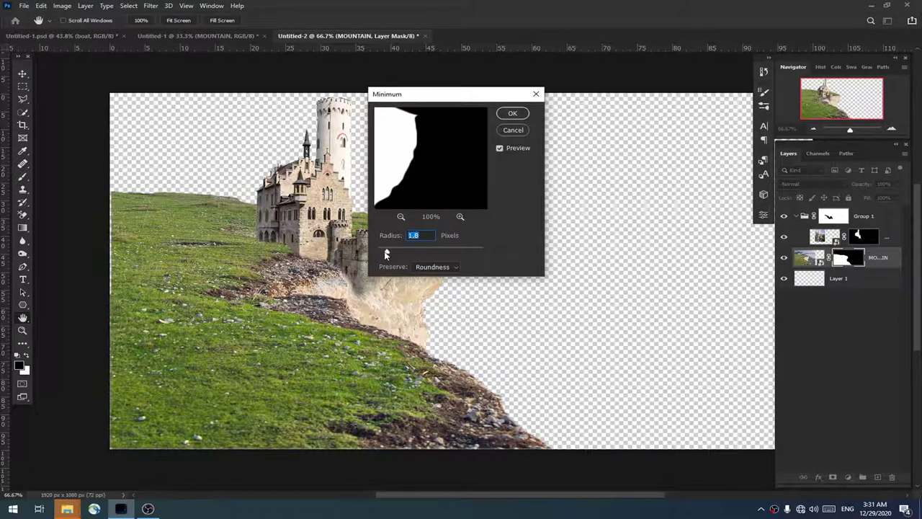
{"action": "left_click", "coordinate": [513, 131]}
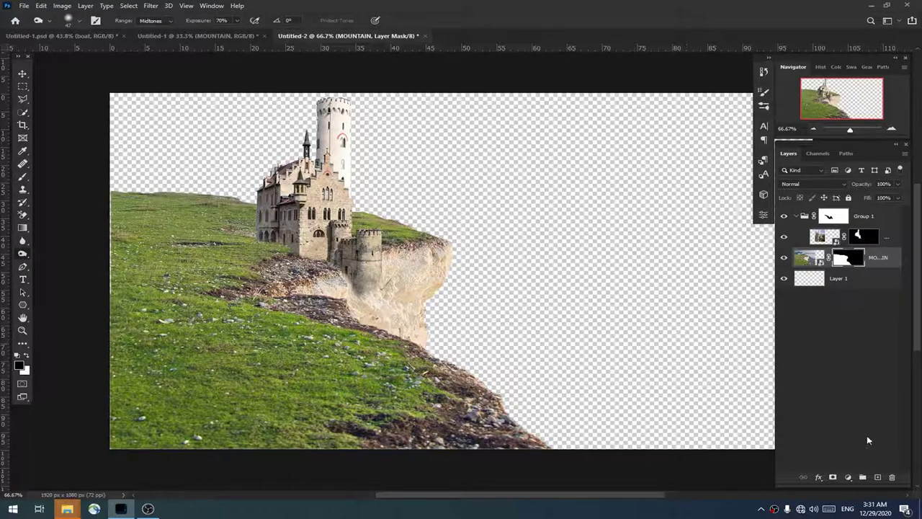
{"action": "key", "text": "ctrl+g"}
{"action": "type", "text": "mountain"}
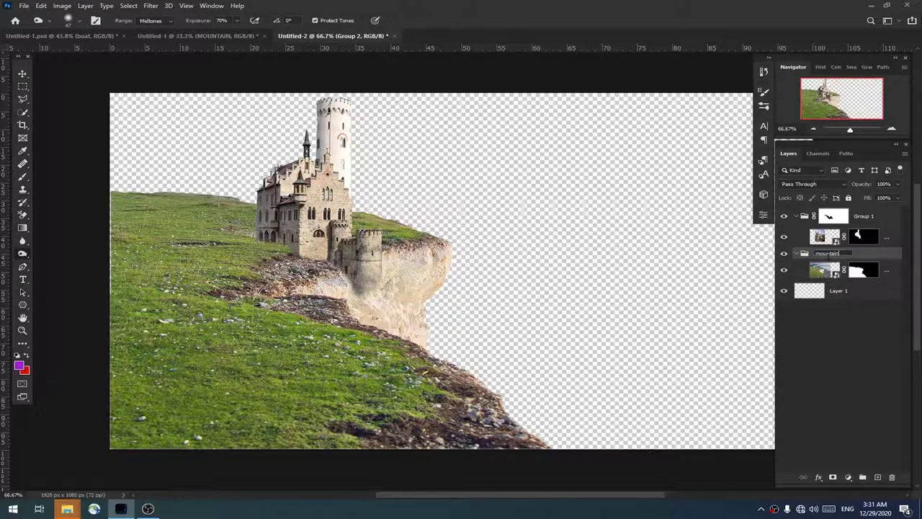
Step: Name the group 'mountain' and add a clipped Exposure adjustment at -0.83 with lower gamma
{"action": "key", "text": "Return"}
{"action": "left_click", "coordinate": [824, 271]}
{"action": "left_click", "coordinate": [847, 477]}
{"action": "left_click", "coordinate": [855, 361]}
{"action": "left_click_drag", "start_coordinate": [673, 264], "coordinate": [662, 266]}
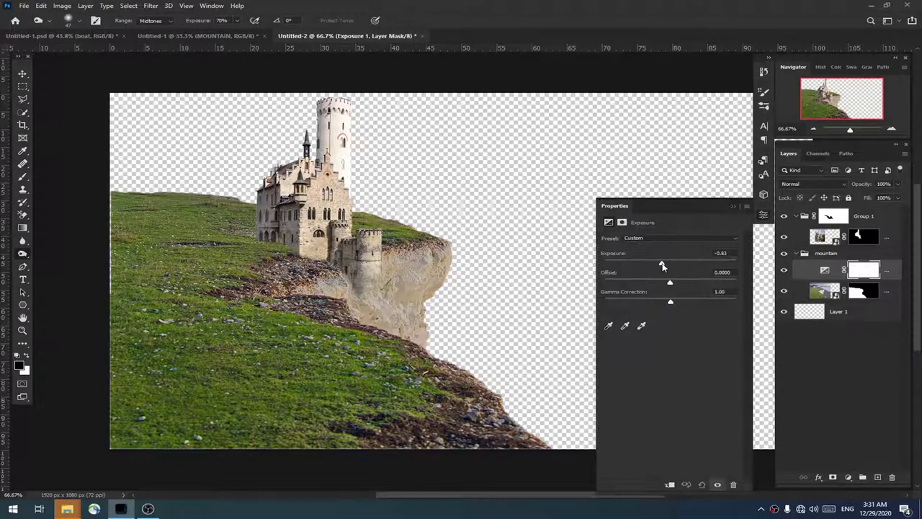
{"action": "left_click_drag", "start_coordinate": [672, 304], "coordinate": [682, 305]}
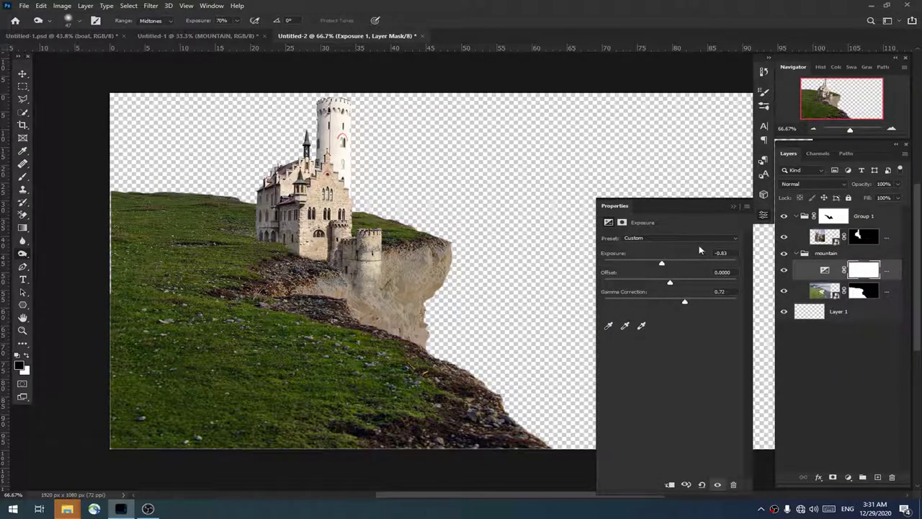
{"action": "left_click", "coordinate": [734, 207]}
{"action": "left_click", "coordinate": [831, 281], "text": "alt"}
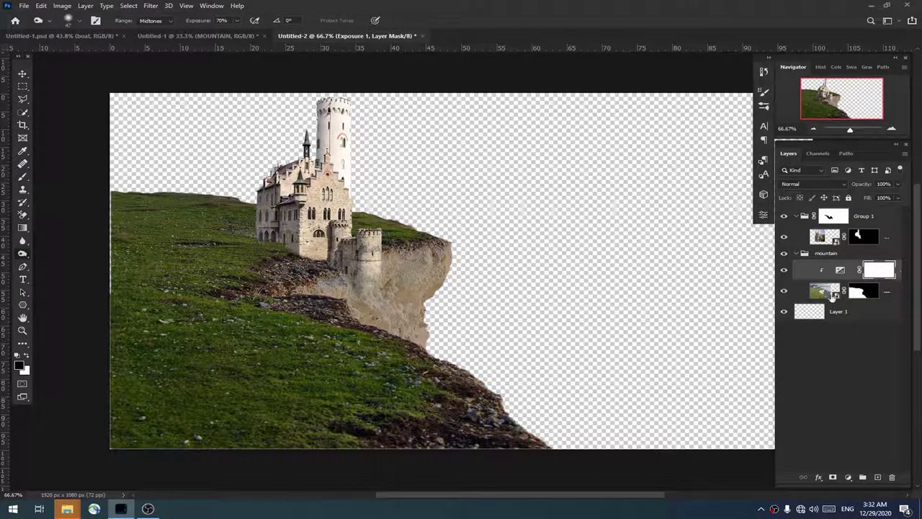
Step: Paint the Exposure mask black over the rocky slope and rename Group 1 'castle'
{"action": "key", "text": "x"}
{"action": "key", "text": "b"}
{"action": "mouse_move", "coordinate": [304, 267]}
{"action": "left_mouse_down"}
{"action": "mouse_move", "coordinate": [238, 297]}
{"action": "mouse_move", "coordinate": [317, 310]}
{"action": "mouse_move", "coordinate": [410, 353]}
{"action": "mouse_move", "coordinate": [490, 411]}
{"action": "mouse_move", "coordinate": [461, 410]}
{"action": "mouse_move", "coordinate": [393, 436]}
{"action": "mouse_move", "coordinate": [350, 428]}
{"action": "mouse_move", "coordinate": [498, 439]}
{"action": "mouse_move", "coordinate": [461, 418]}
{"action": "mouse_move", "coordinate": [428, 364]}
{"action": "left_mouse_up"}
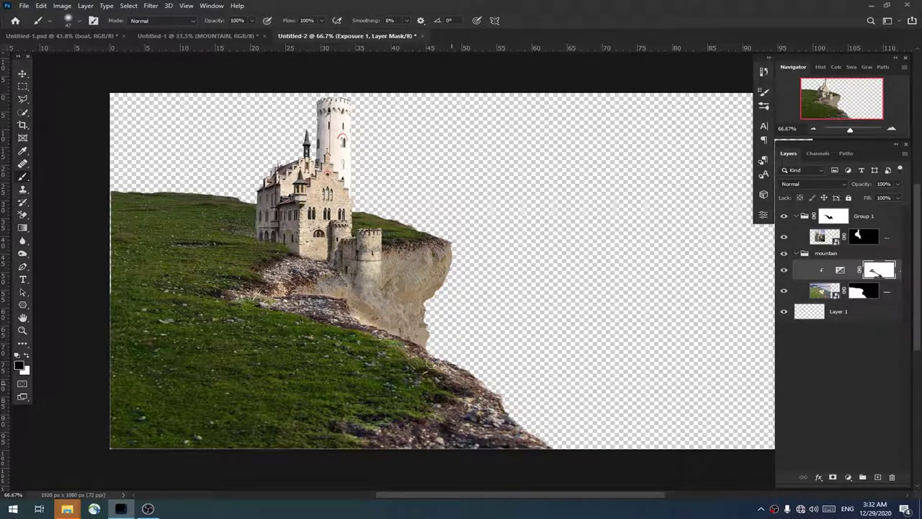
{"action": "left_click", "coordinate": [892, 218]}
{"action": "double_click", "coordinate": [864, 216]}
{"action": "type", "text": "castle"}
{"action": "key", "text": "Return"}
{"action": "left_click", "coordinate": [875, 315]}
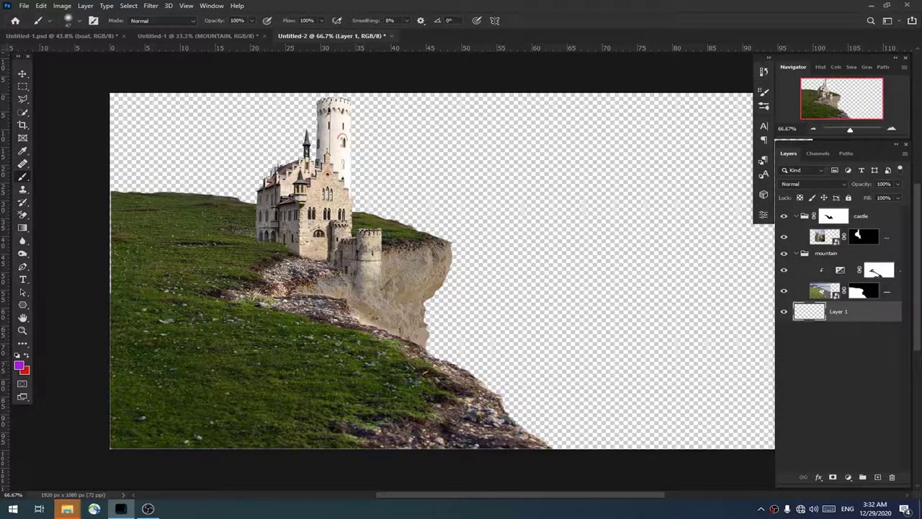
Step: Bring the first cloud photo into Untitled-2 and position it behind the cliff
{"action": "left_click", "coordinate": [173, 35]}
{"action": "left_click_drag", "start_coordinate": [861, 380], "coordinate": [551, 253]}
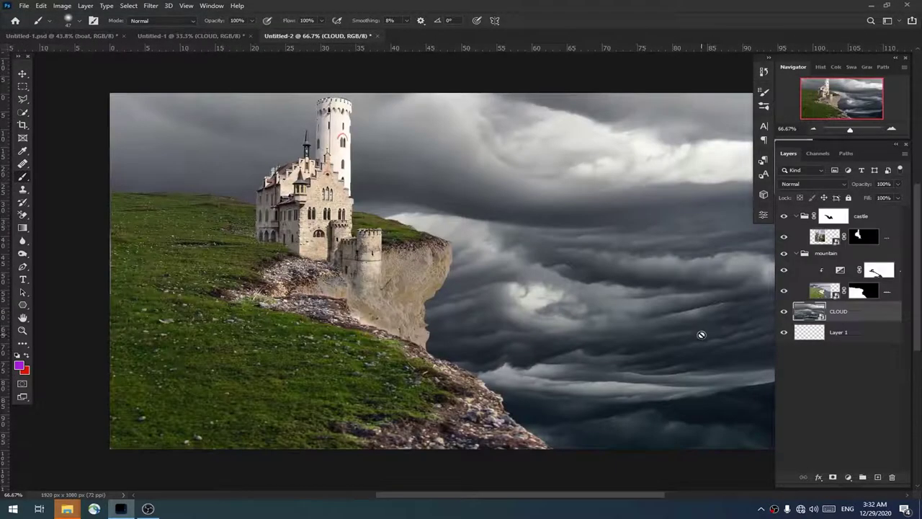
{"action": "key", "text": "ctrl+minus"}
{"action": "left_click_drag", "start_coordinate": [662, 336], "coordinate": [595, 295]}
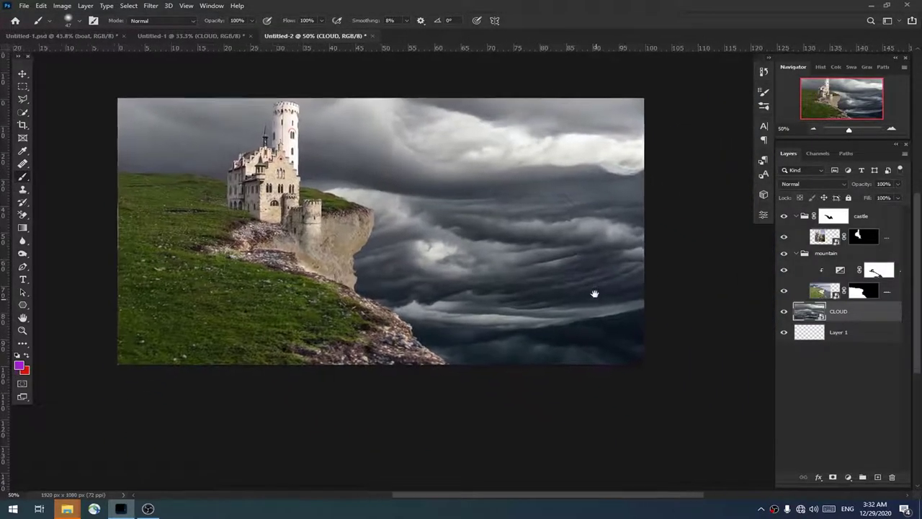
{"action": "mouse_move", "coordinate": [492, 234]}
{"action": "left_mouse_down"}
{"action": "mouse_move", "coordinate": [486, 228]}
{"action": "mouse_move", "coordinate": [698, 277]}
{"action": "left_mouse_up"}
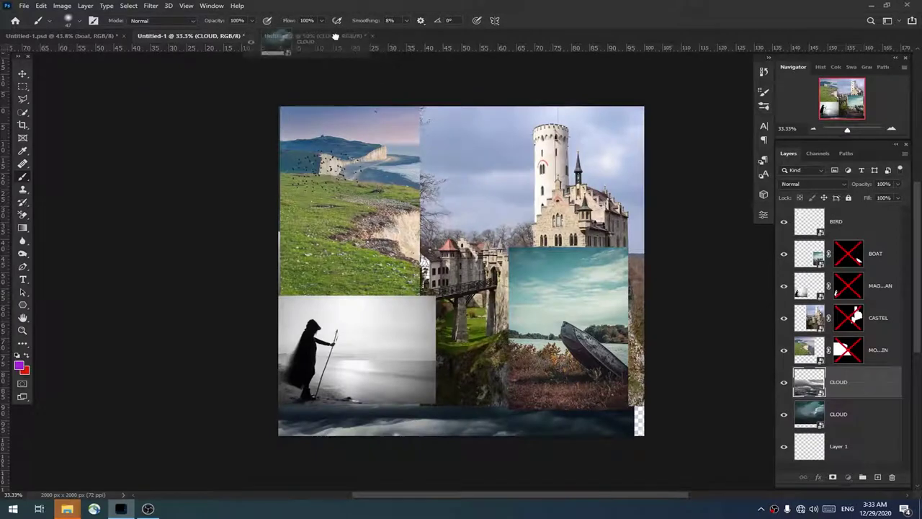
Step: Add the second cloud photo, shrunk and squashed into a band across the upper sky
{"action": "left_click", "coordinate": [315, 35]}
{"action": "key", "text": "ctrl+t"}
{"action": "key", "text": "ctrl+0"}
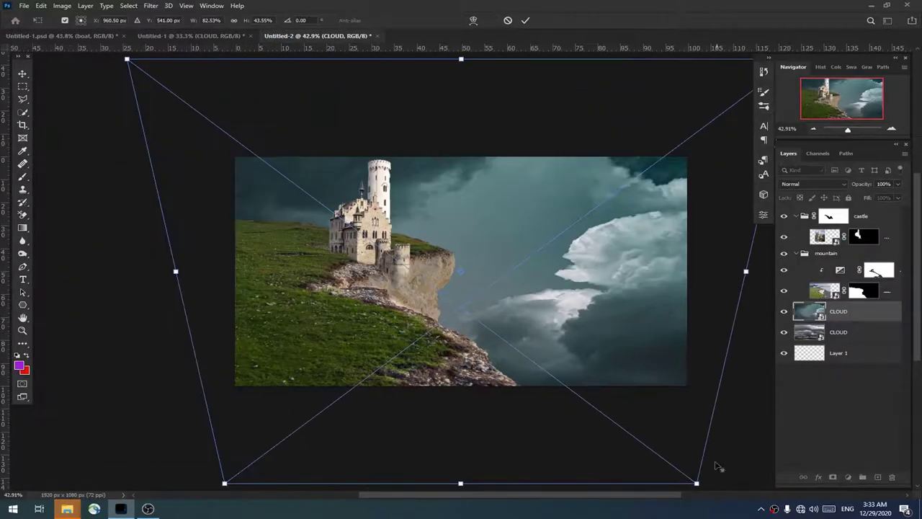
{"action": "left_click_drag", "start_coordinate": [696, 481], "coordinate": [590, 308]}
{"action": "mouse_move", "coordinate": [526, 280]}
{"action": "left_mouse_down"}
{"action": "mouse_move", "coordinate": [395, 220]}
{"action": "mouse_move", "coordinate": [705, 299]}
{"action": "left_mouse_up"}
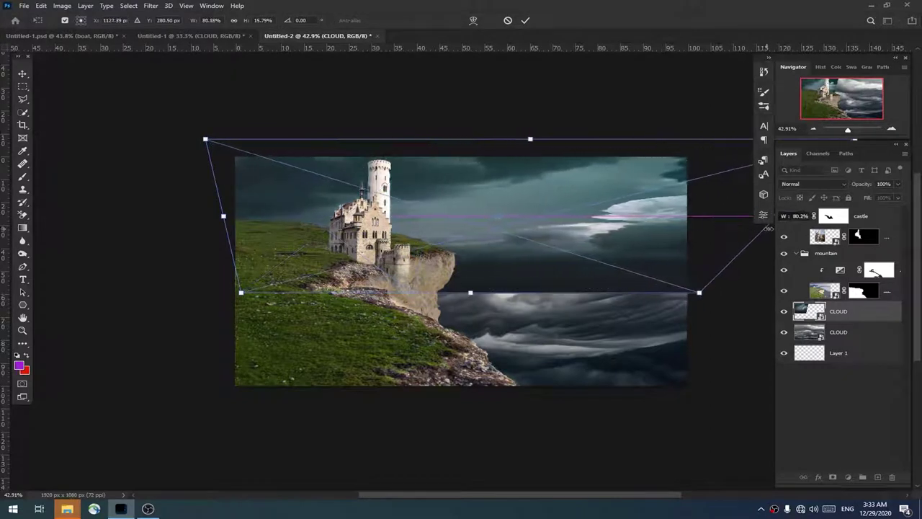
{"action": "key", "text": "Return"}
Step: Mask the seam between the clouds with a soft black brush and group both cloud layers
{"action": "key", "text": "b"}
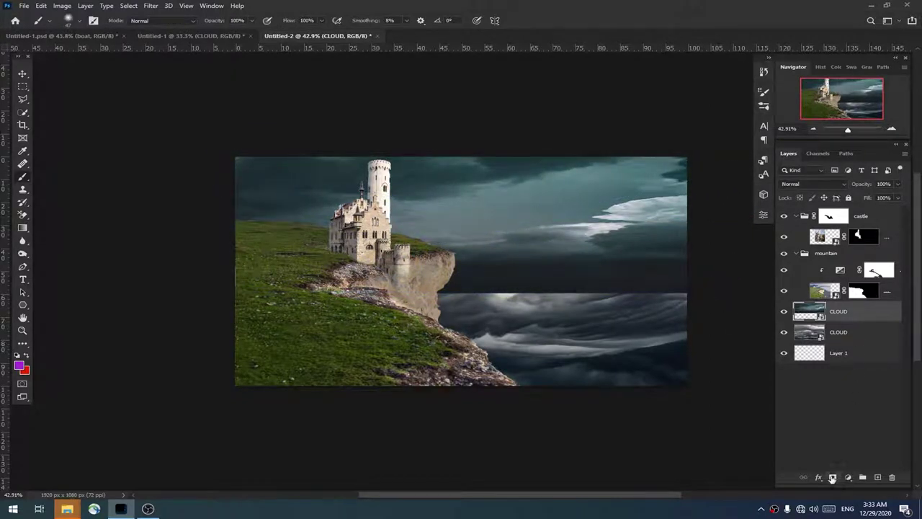
{"action": "left_click", "coordinate": [832, 477]}
{"action": "mouse_move", "coordinate": [598, 335]}
{"action": "left_mouse_down"}
{"action": "mouse_move", "coordinate": [576, 303]}
{"action": "mouse_move", "coordinate": [580, 278]}
{"action": "mouse_move", "coordinate": [471, 286]}
{"action": "mouse_move", "coordinate": [515, 278]}
{"action": "left_mouse_up"}
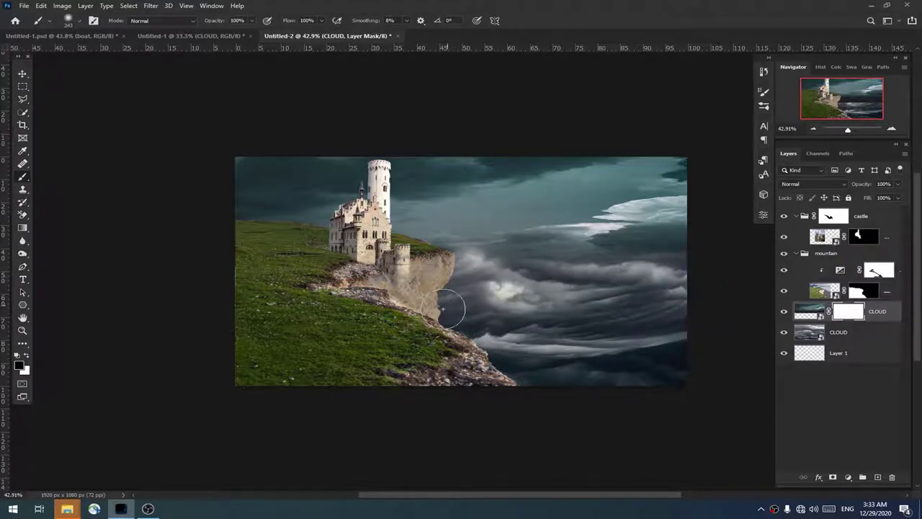
{"action": "key", "text": "x"}
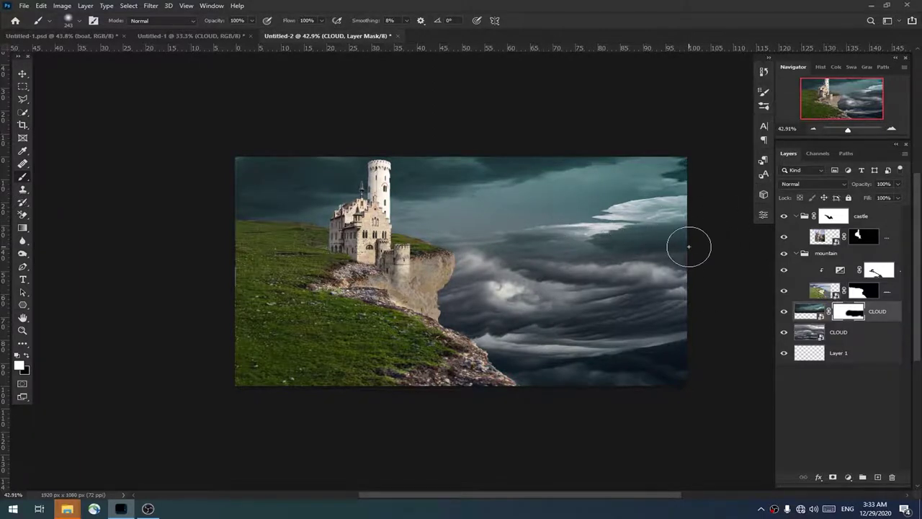
{"action": "left_click", "coordinate": [870, 337], "text": "shift"}
{"action": "key", "text": "ctrl+g"}
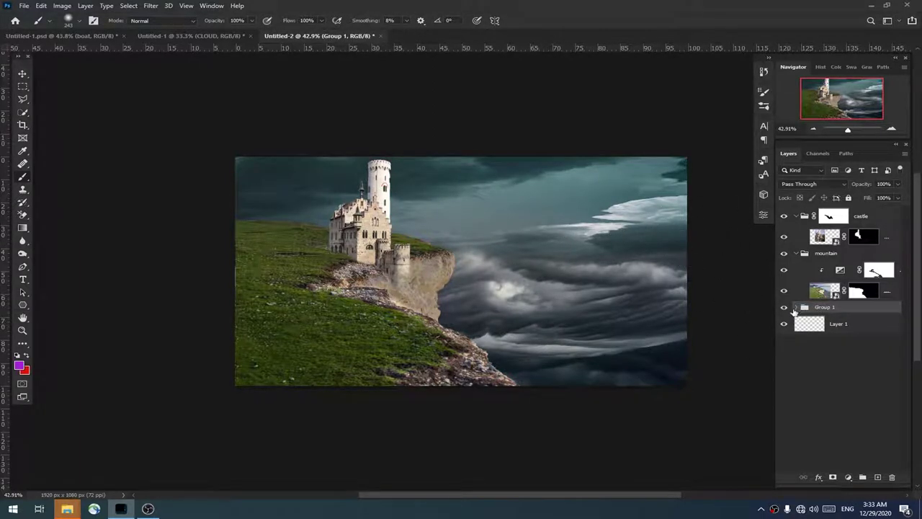
Step: Rename the cloud group 'Clouds' and add a NightFromDay Color Lookup above the castle group
{"action": "left_click", "coordinate": [795, 308]}
{"action": "double_click", "coordinate": [825, 307]}
{"action": "type", "text": "Clouds"}
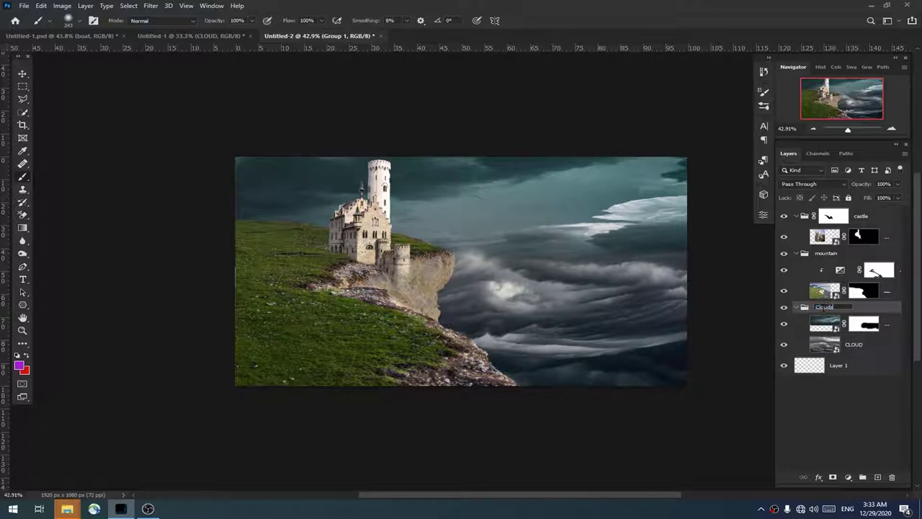
{"action": "key", "text": "Return"}
{"action": "left_click", "coordinate": [892, 218]}
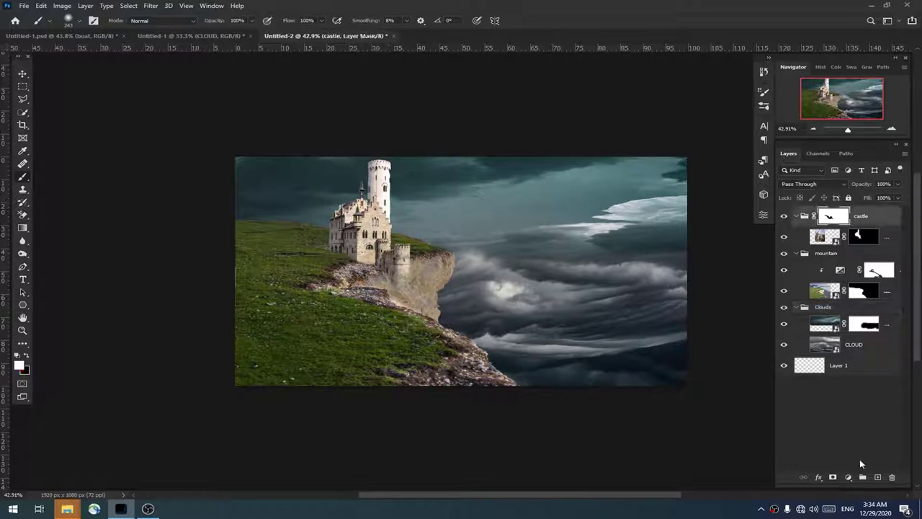
{"action": "left_click", "coordinate": [864, 477]}
{"action": "left_click", "coordinate": [860, 425]}
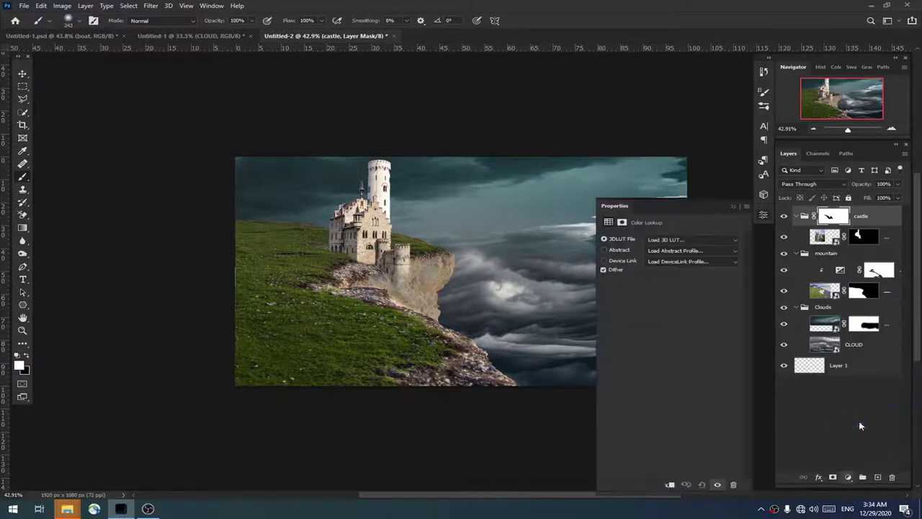
{"action": "left_click", "coordinate": [709, 240]}
{"action": "left_click", "coordinate": [702, 248]}
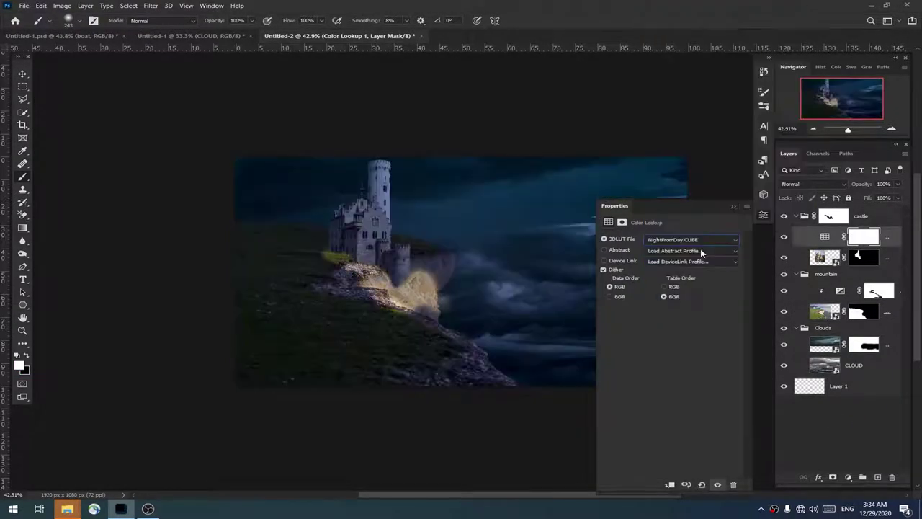
{"action": "mouse_move", "coordinate": [828, 236]}
{"action": "left_mouse_down"}
{"action": "mouse_move", "coordinate": [830, 207]}
{"action": "mouse_move", "coordinate": [805, 209]}
{"action": "left_mouse_up"}
Step: Keep the Color Lookup on Normal at 89% opacity and add Hue/Saturation at -42 saturation
{"action": "left_click", "coordinate": [458, 190]}
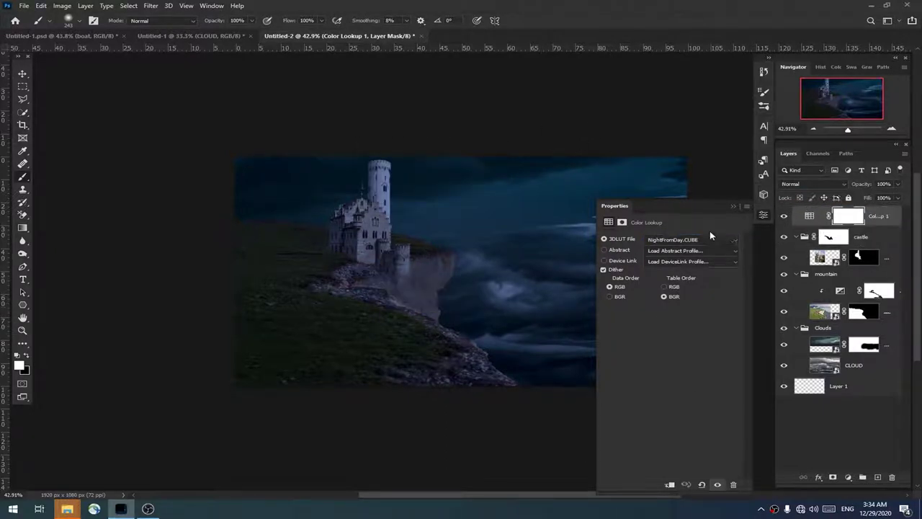
{"action": "left_click", "coordinate": [813, 183]}
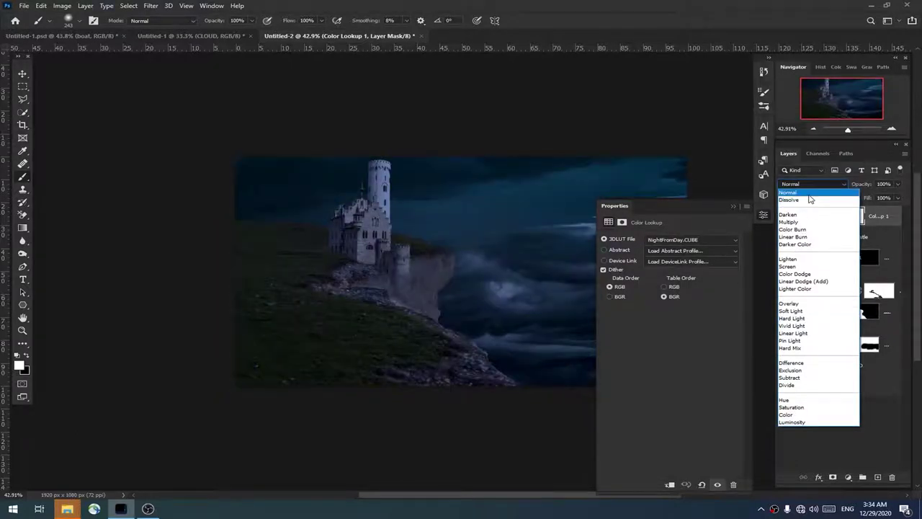
{"action": "left_click", "coordinate": [807, 193]}
{"action": "mouse_move", "coordinate": [861, 185]}
{"action": "left_mouse_down"}
{"action": "mouse_move", "coordinate": [849, 186]}
{"action": "mouse_move", "coordinate": [858, 189]}
{"action": "left_mouse_up"}
{"action": "left_click", "coordinate": [850, 479]}
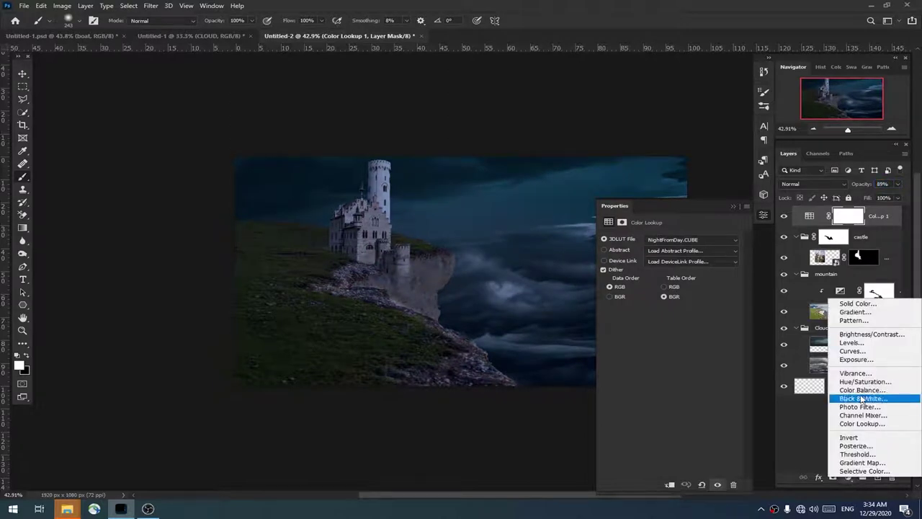
{"action": "left_click", "coordinate": [866, 383]}
{"action": "left_click_drag", "start_coordinate": [889, 225], "coordinate": [882, 247]}
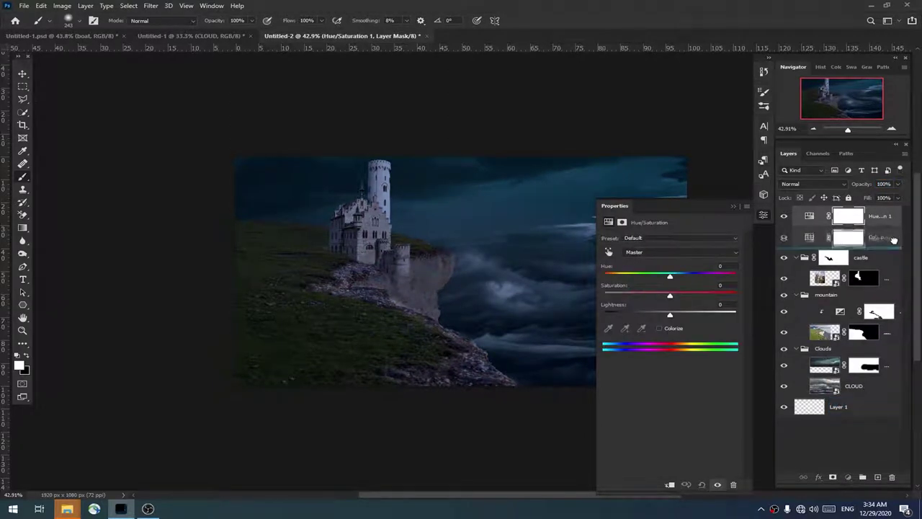
{"action": "left_click_drag", "start_coordinate": [646, 296], "coordinate": [662, 317]}
{"action": "left_click", "coordinate": [733, 208]}
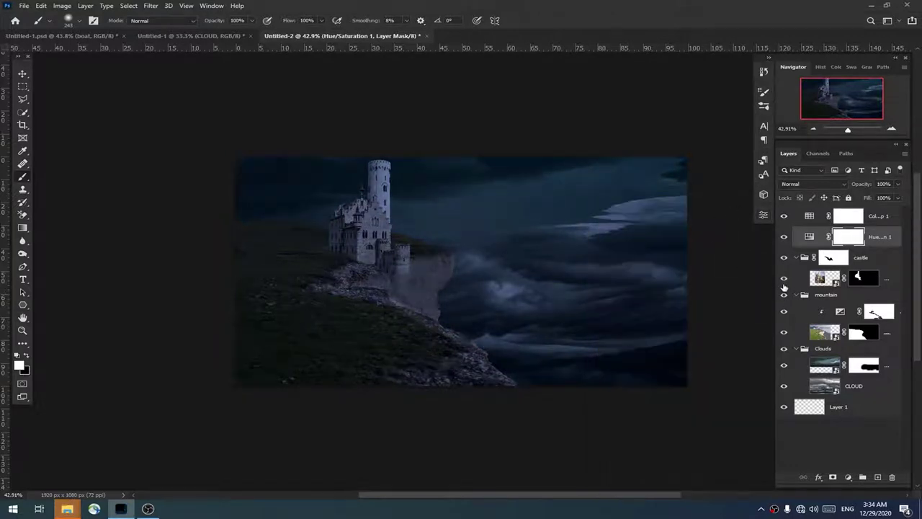
Step: Group the castle, mountain and Clouds groups into a group named 'bg'
{"action": "left_click", "coordinate": [866, 263]}
{"action": "left_click", "coordinate": [883, 355], "text": "shift"}
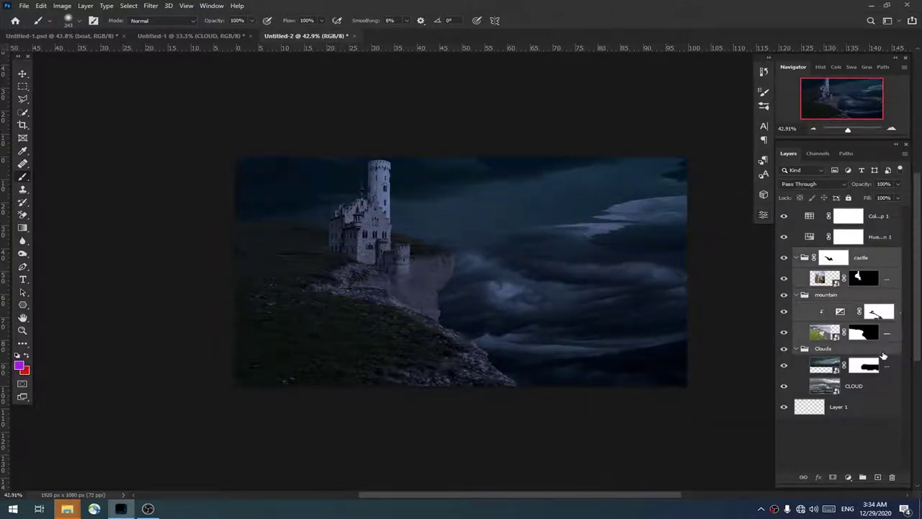
{"action": "key", "text": "ctrl+g"}
{"action": "double_click", "coordinate": [819, 254]}
{"action": "type", "text": "bg"}
{"action": "key", "text": "Return"}
{"action": "left_click", "coordinate": [796, 253]}
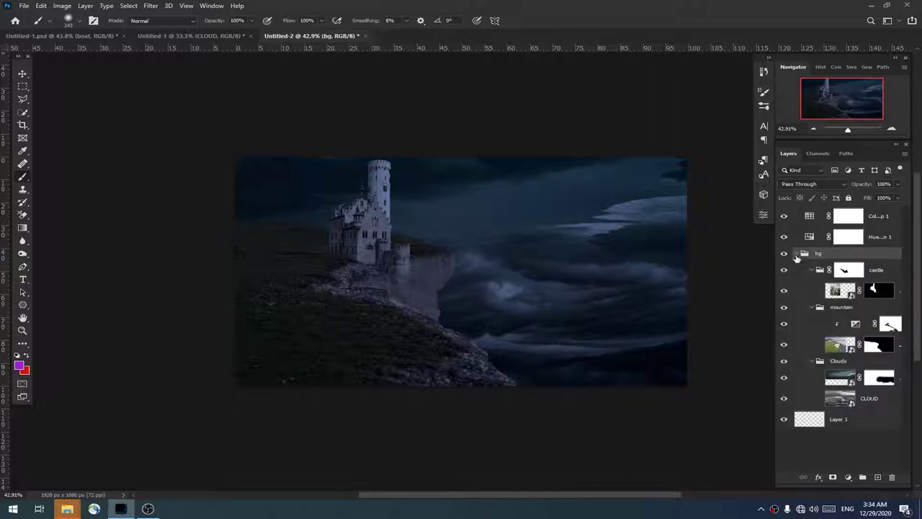
Step: Clip the Hue/Saturation and Color Lookup adjustments to bg and compare the grading on and off
{"action": "left_click", "coordinate": [848, 245], "text": "alt"}
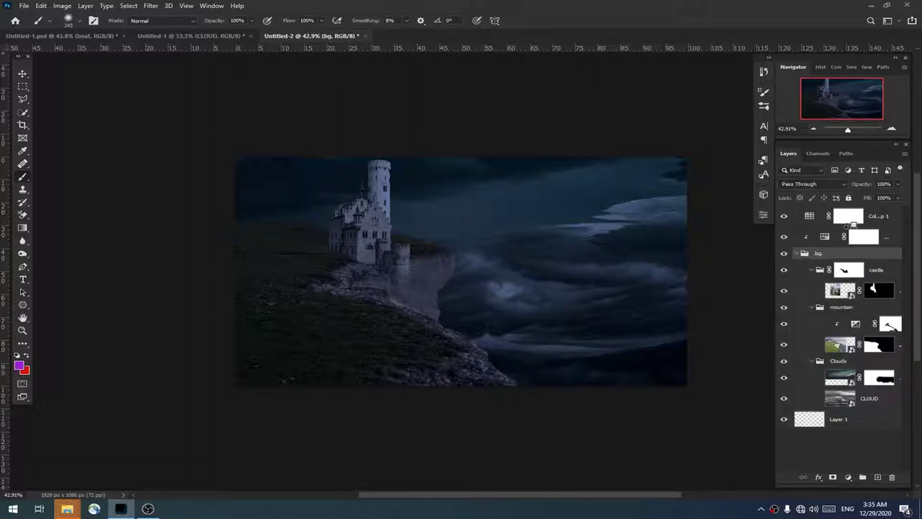
{"action": "left_click", "coordinate": [848, 226], "text": "alt"}
{"action": "left_click", "coordinate": [784, 216]}
{"action": "left_click", "coordinate": [783, 236]}
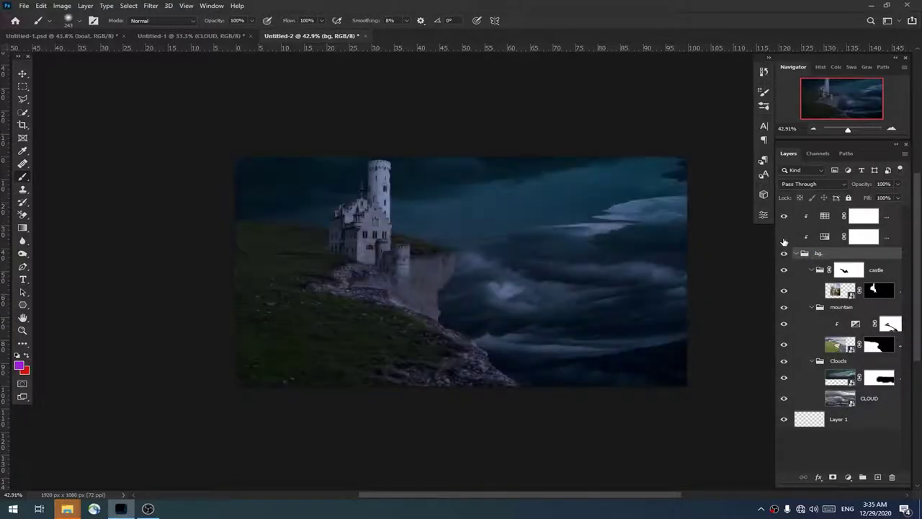
{"action": "left_click", "coordinate": [864, 216]}
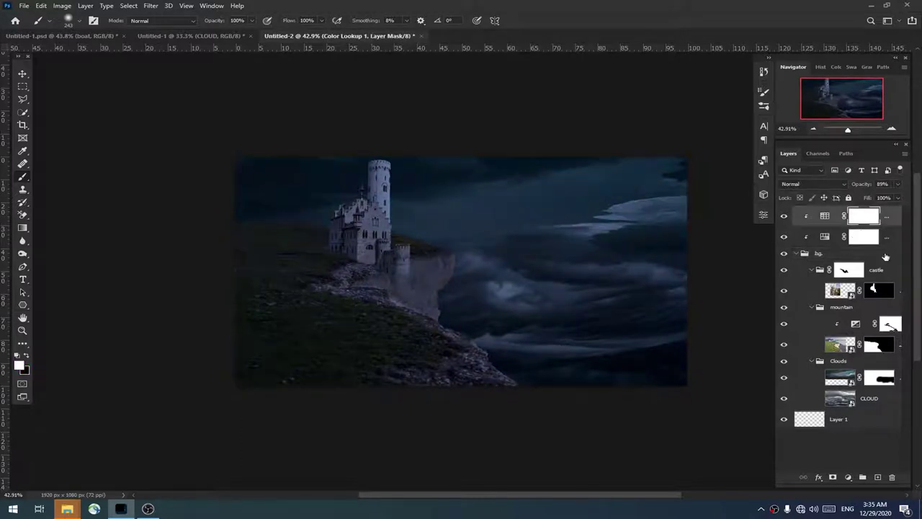
Step: Bring the masked magician into the composition, shrunk and placed on the cliff edge
{"action": "left_click", "coordinate": [209, 38]}
{"action": "left_click_drag", "start_coordinate": [890, 287], "coordinate": [495, 286]}
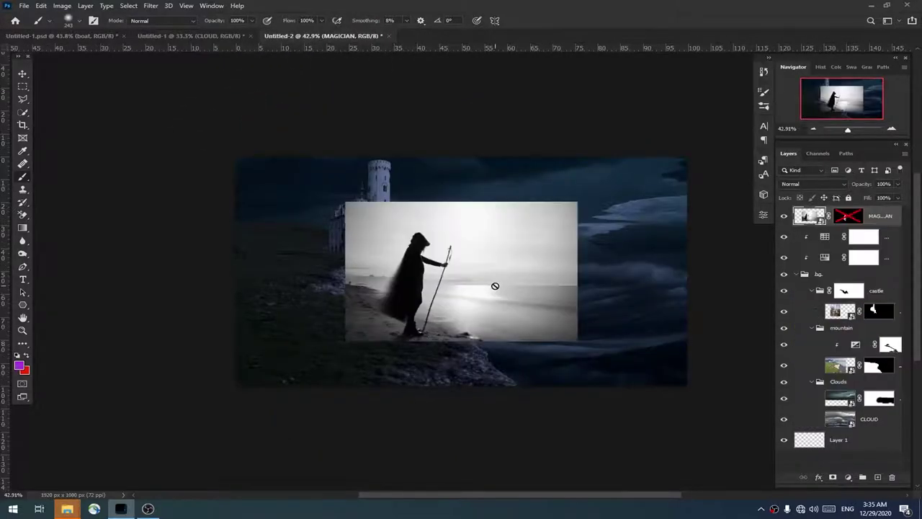
{"action": "left_click", "coordinate": [847, 216], "text": "shift"}
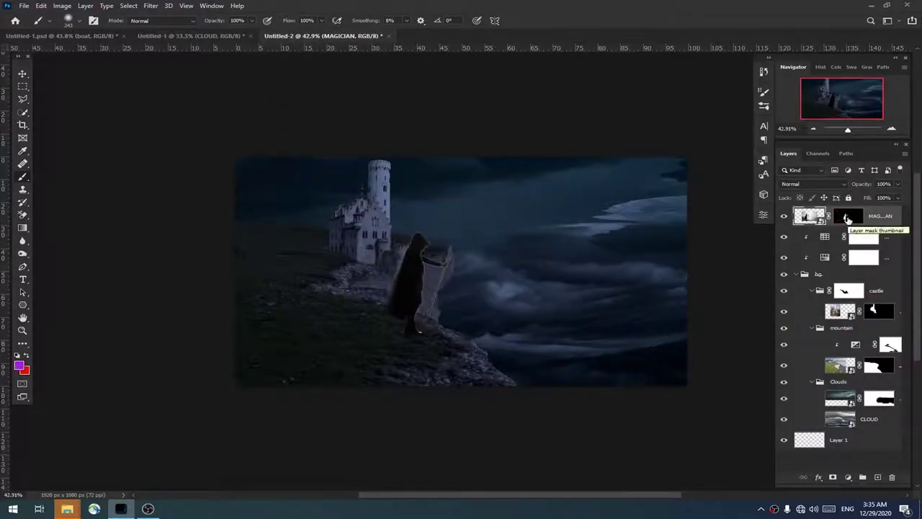
{"action": "key", "text": "ctrl+t"}
{"action": "left_click_drag", "start_coordinate": [577, 340], "coordinate": [505, 298]}
{"action": "mouse_move", "coordinate": [468, 256]}
{"action": "left_mouse_down"}
{"action": "mouse_move", "coordinate": [444, 212]}
{"action": "mouse_move", "coordinate": [425, 220]}
{"action": "left_mouse_up"}
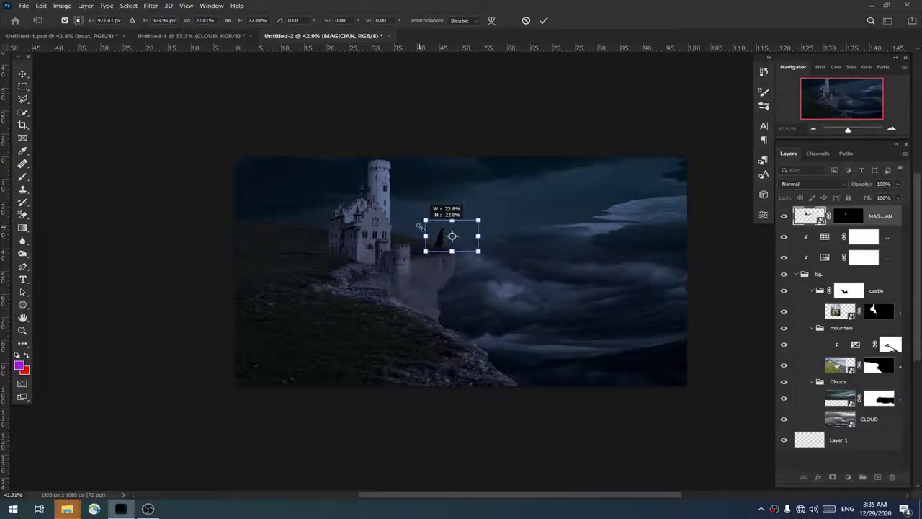
{"action": "scroll", "coordinate": [421, 229], "scroll_direction": "up", "scroll_amount": 3}
{"action": "scroll", "coordinate": [421, 229], "scroll_direction": "up", "scroll_amount": 2}
{"action": "key", "text": "Return"}
Step: Dodge the magician's staff and hand to brighten them
{"action": "key", "text": "b"}
{"action": "left_click_drag", "start_coordinate": [466, 150], "coordinate": [397, 251]}
{"action": "left_click", "coordinate": [846, 217]}
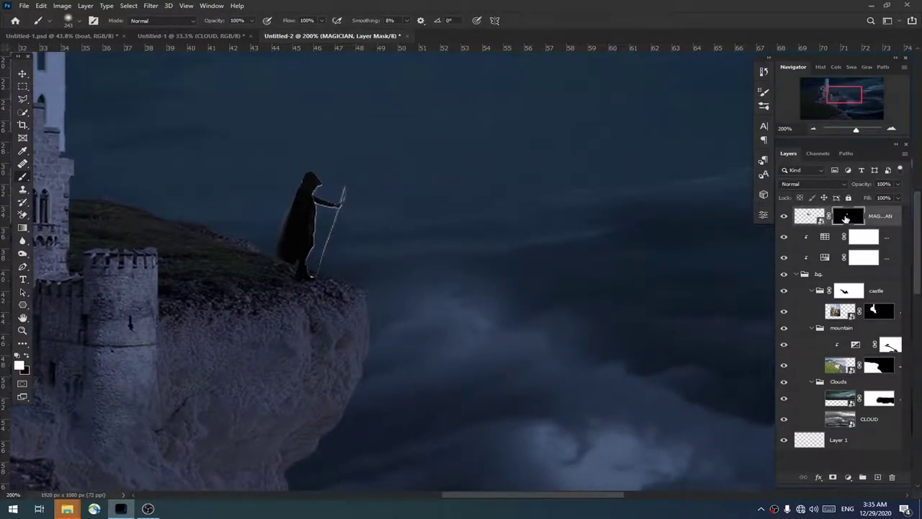
{"action": "left_click", "coordinate": [23, 255]}
{"action": "mouse_move", "coordinate": [298, 214]}
{"action": "left_mouse_down"}
{"action": "mouse_move", "coordinate": [337, 180]}
{"action": "mouse_move", "coordinate": [290, 274]}
{"action": "mouse_move", "coordinate": [319, 185]}
{"action": "left_mouse_up"}
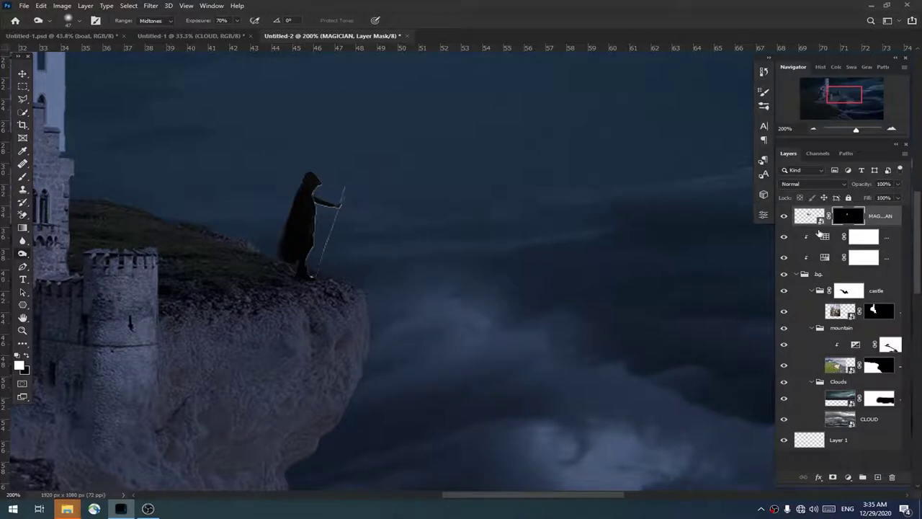
{"action": "left_click", "coordinate": [808, 216]}
{"action": "left_click_drag", "start_coordinate": [511, 270], "coordinate": [472, 250]}
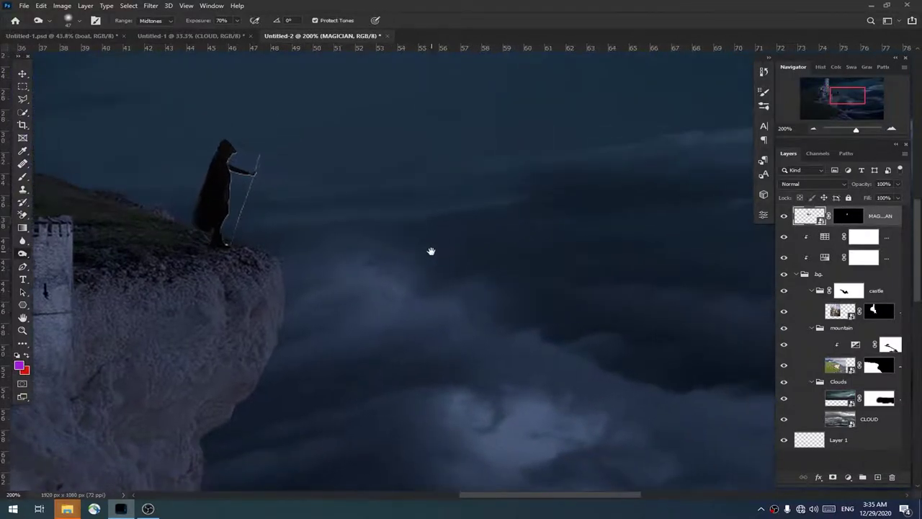
Step: Add a Curves adjustment to the magician, darkening the lows and lifting highlights
{"action": "left_click", "coordinate": [848, 476]}
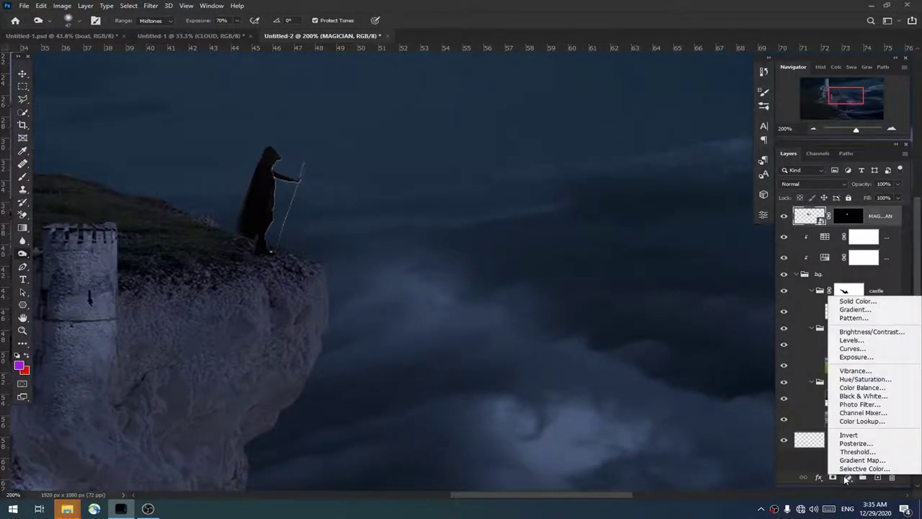
{"action": "left_click", "coordinate": [852, 349]}
{"action": "left_click_drag", "start_coordinate": [651, 339], "coordinate": [651, 346]}
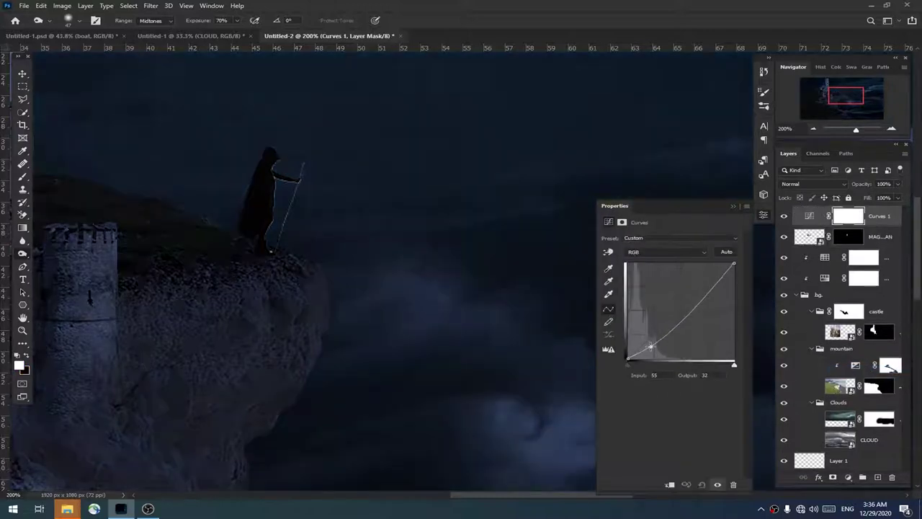
{"action": "left_click_drag", "start_coordinate": [700, 297], "coordinate": [703, 272]}
{"action": "left_click", "coordinate": [733, 207]}
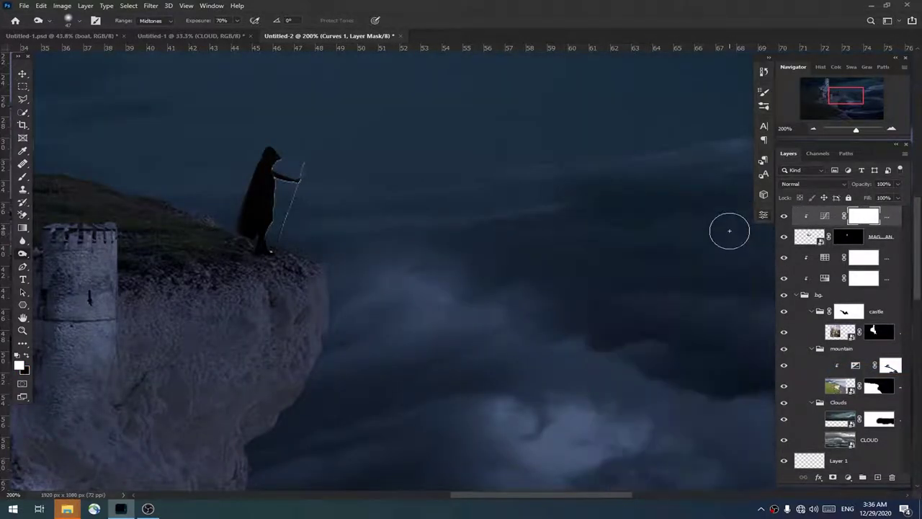
Step: Group the MAG and Curves layers into a group named 'magician'
{"action": "left_click", "coordinate": [808, 236], "text": "ctrl"}
{"action": "key", "text": "ctrl+d"}
{"action": "left_click", "coordinate": [809, 236], "text": "shift"}
{"action": "key", "text": "ctrl+g"}
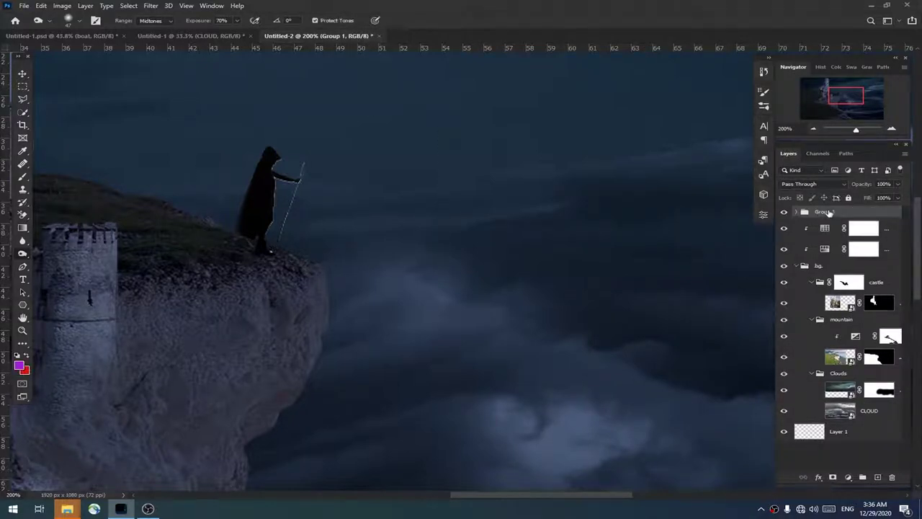
{"action": "type", "text": "magician"}
{"action": "key", "text": "Return"}
{"action": "left_click", "coordinate": [797, 213]}
Step: On a new layer above Curves 1, brush a bright purple dot at the staff tip
{"action": "left_click", "coordinate": [843, 230]}
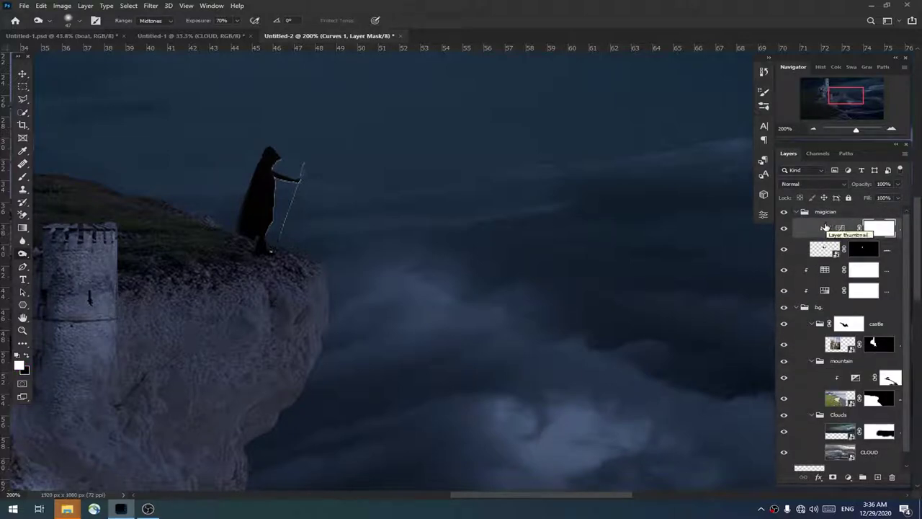
{"action": "left_click", "coordinate": [877, 477]}
{"action": "key", "text": "i"}
{"action": "left_click", "coordinate": [19, 365]}
{"action": "left_click_drag", "start_coordinate": [722, 225], "coordinate": [727, 214]}
{"action": "left_click", "coordinate": [864, 205]}
{"action": "key", "text": "b"}
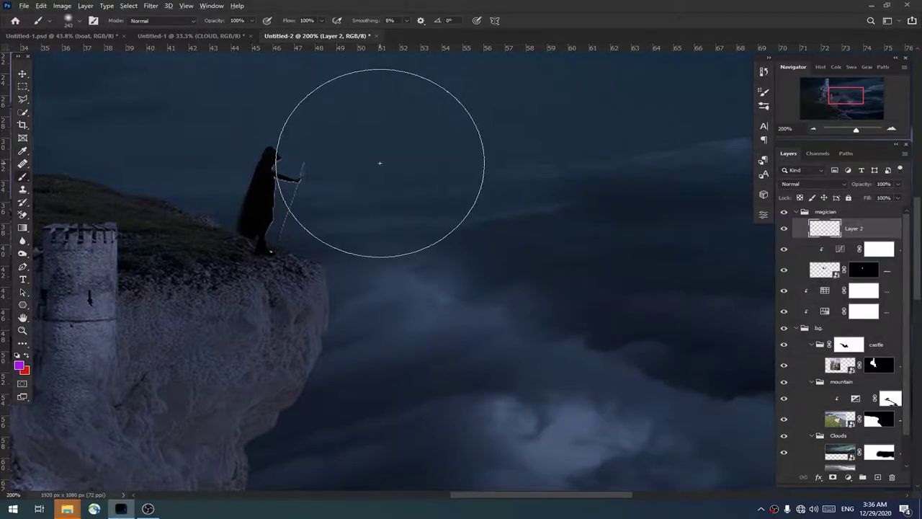
{"action": "left_click", "coordinate": [304, 164]}
{"action": "left_click", "coordinate": [303, 164]}
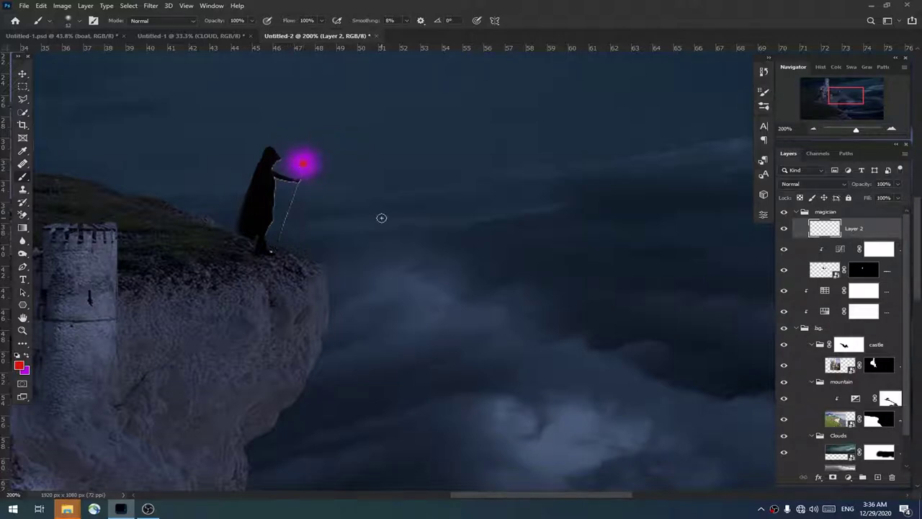
Step: Set the glow layer to Linear Dodge (Add) and lower its fill opacity to about 73%
{"action": "left_click", "coordinate": [812, 183]}
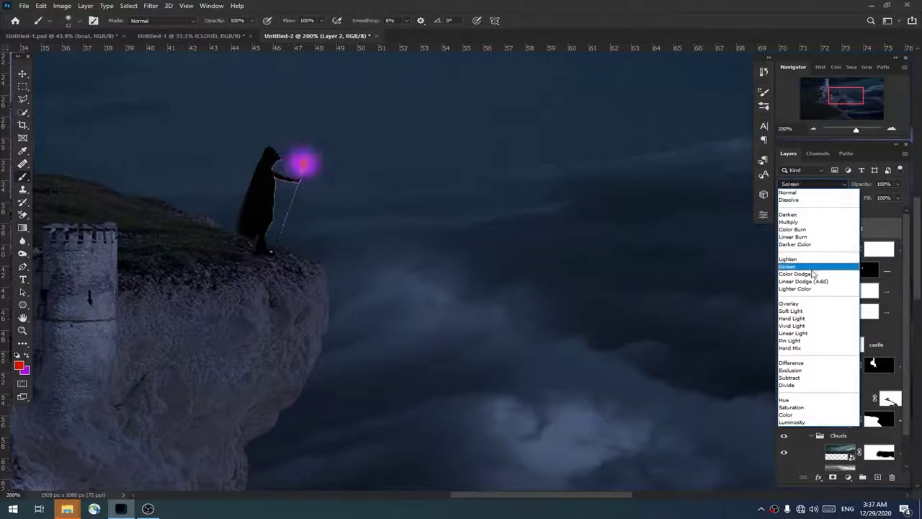
{"action": "left_click", "coordinate": [814, 275]}
{"action": "double_click", "coordinate": [892, 229]}
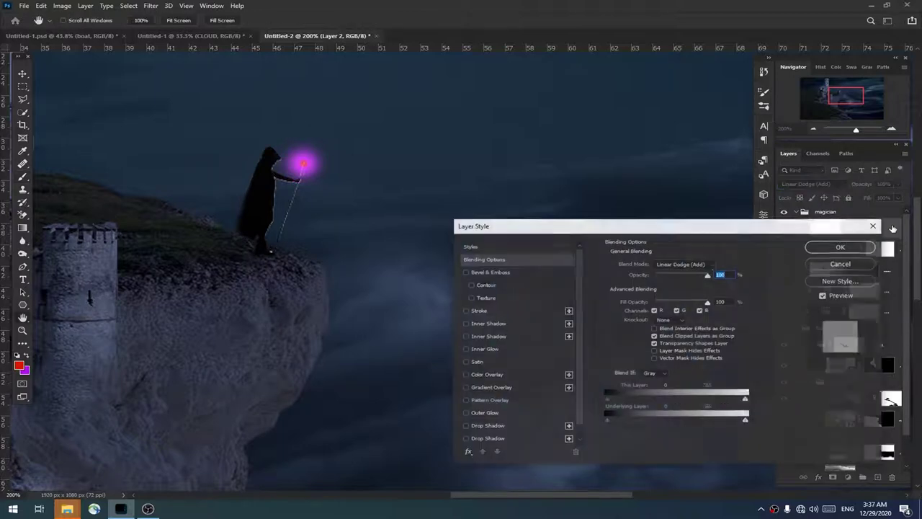
{"action": "left_click", "coordinate": [699, 310]}
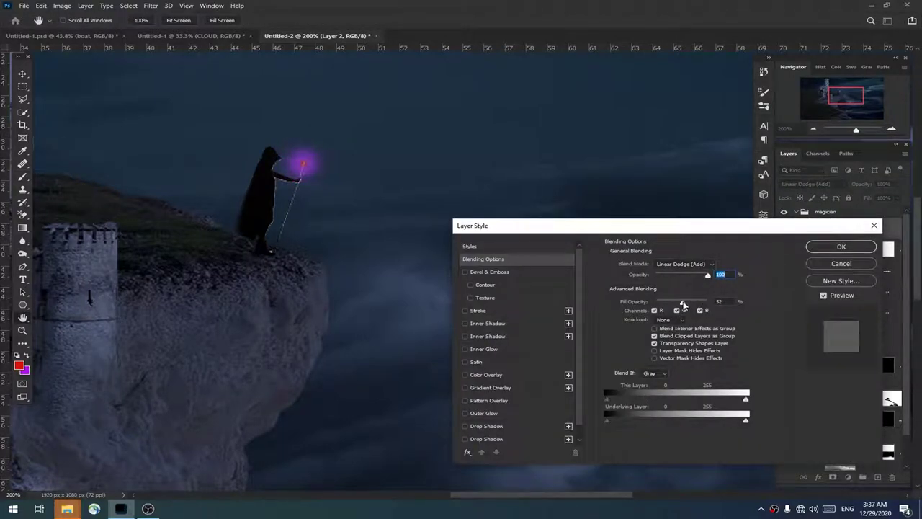
{"action": "left_click", "coordinate": [654, 342]}
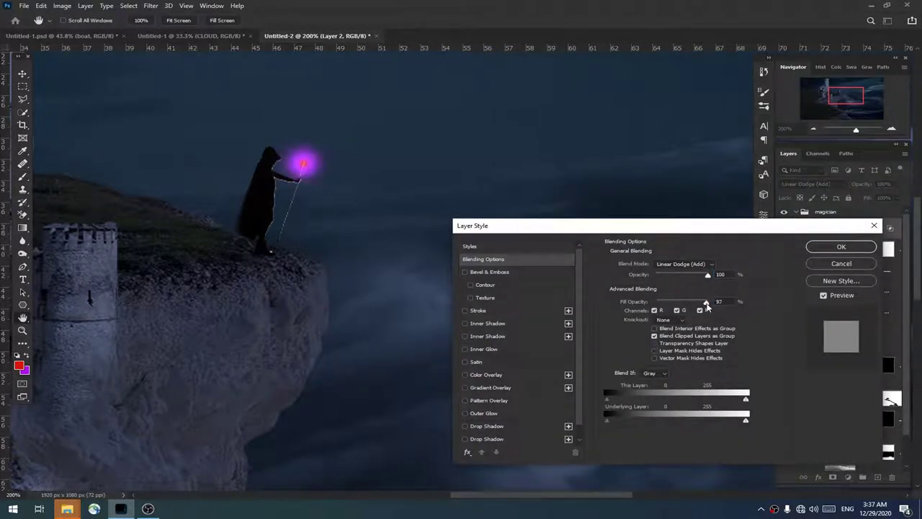
{"action": "left_click_drag", "start_coordinate": [706, 305], "coordinate": [696, 305]}
{"action": "left_click", "coordinate": [841, 247]}
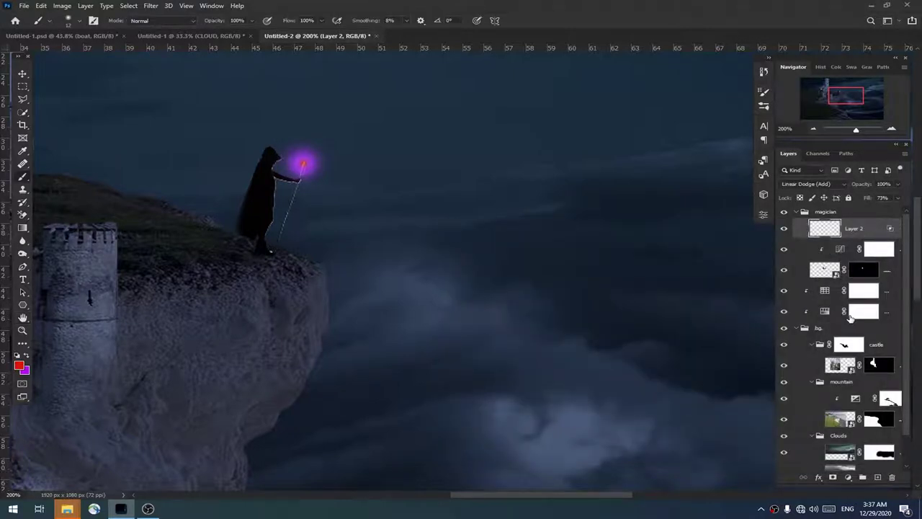
{"action": "left_click", "coordinate": [879, 477]}
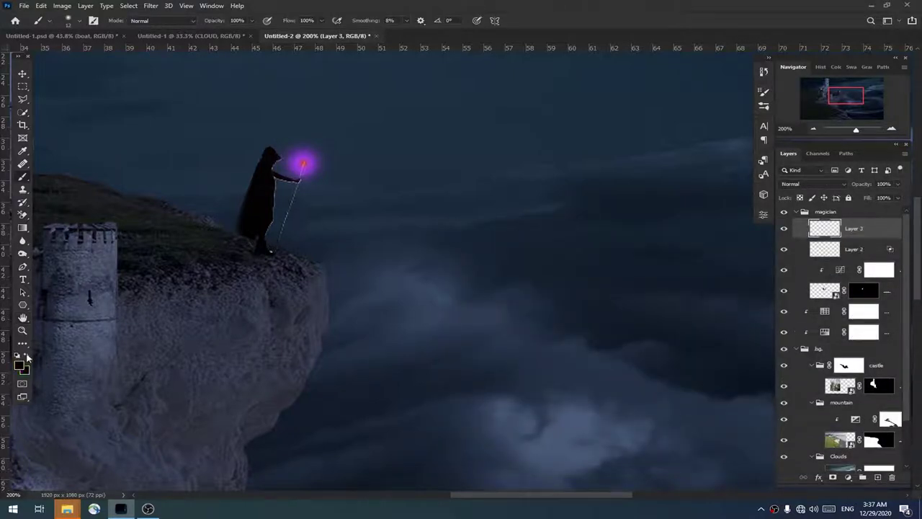
Step: Paint a pale pink core into the staff glow, blended as Color Dodge at 80% fill
{"action": "left_click", "coordinate": [27, 355]}
{"action": "left_click", "coordinate": [19, 365]}
{"action": "left_click_drag", "start_coordinate": [642, 236], "coordinate": [642, 229]}
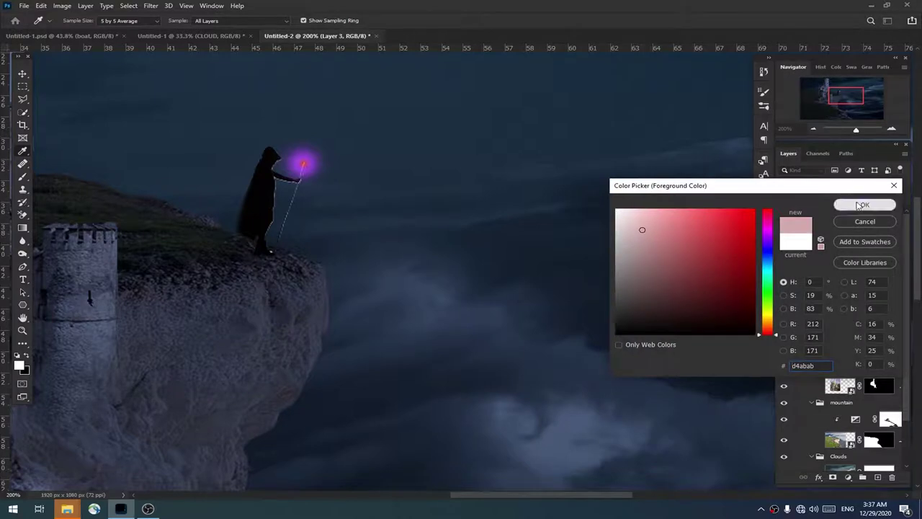
{"action": "left_click", "coordinate": [862, 205]}
{"action": "key", "text": "b"}
{"action": "left_click", "coordinate": [304, 166]}
{"action": "left_click", "coordinate": [834, 185]}
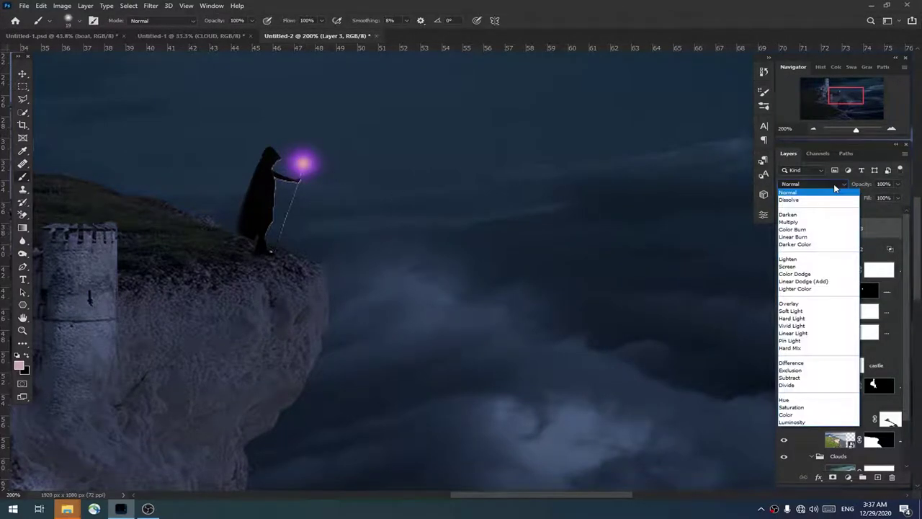
{"action": "left_click", "coordinate": [816, 274]}
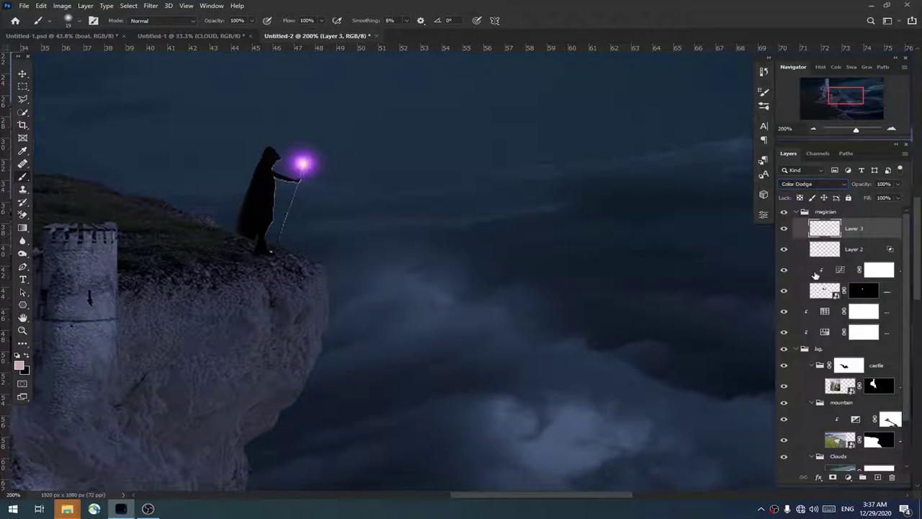
{"action": "mouse_move", "coordinate": [864, 200]}
{"action": "left_mouse_down"}
{"action": "mouse_move", "coordinate": [855, 201]}
{"action": "mouse_move", "coordinate": [835, 267]}
{"action": "left_mouse_up"}
Step: On a clipped Layer 4, paint a purple line down the staff in Linear Dodge (Add)
{"action": "left_click", "coordinate": [838, 254]}
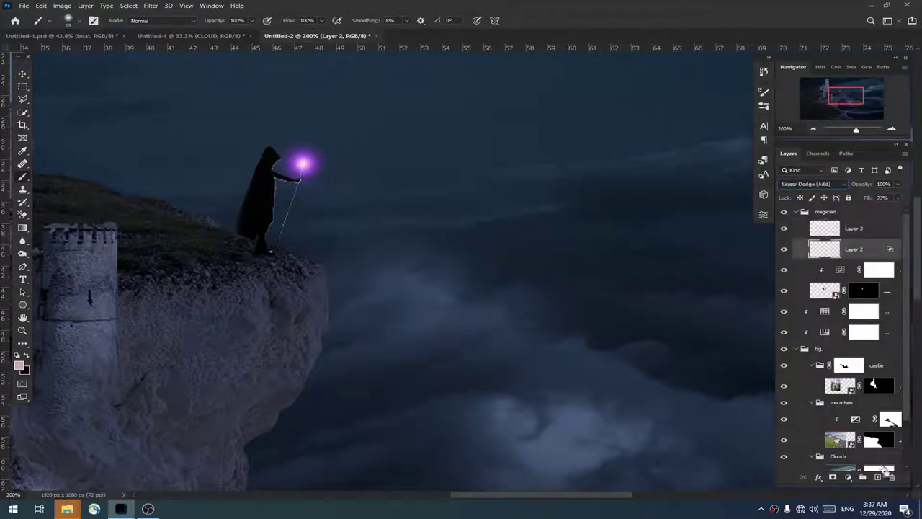
{"action": "left_click", "coordinate": [878, 477]}
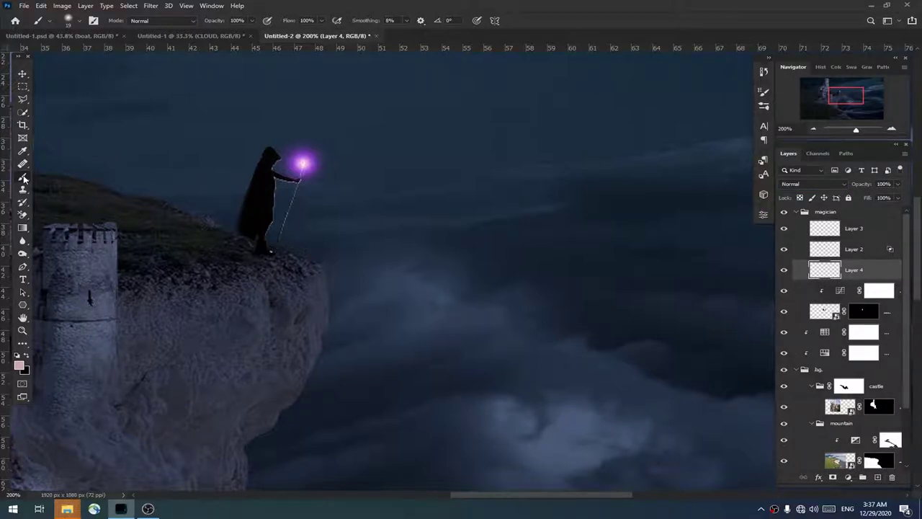
{"action": "left_click", "coordinate": [19, 365]}
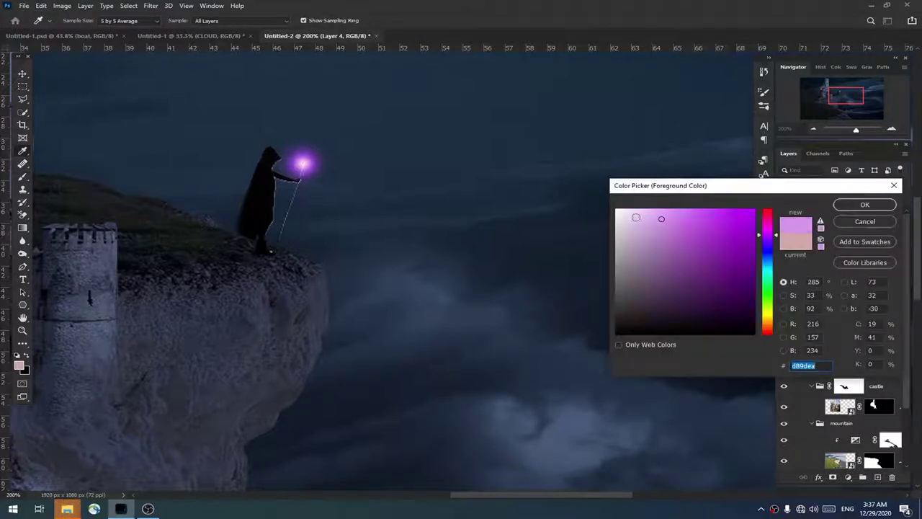
{"action": "left_click_drag", "start_coordinate": [699, 218], "coordinate": [717, 216]}
{"action": "left_click", "coordinate": [850, 208]}
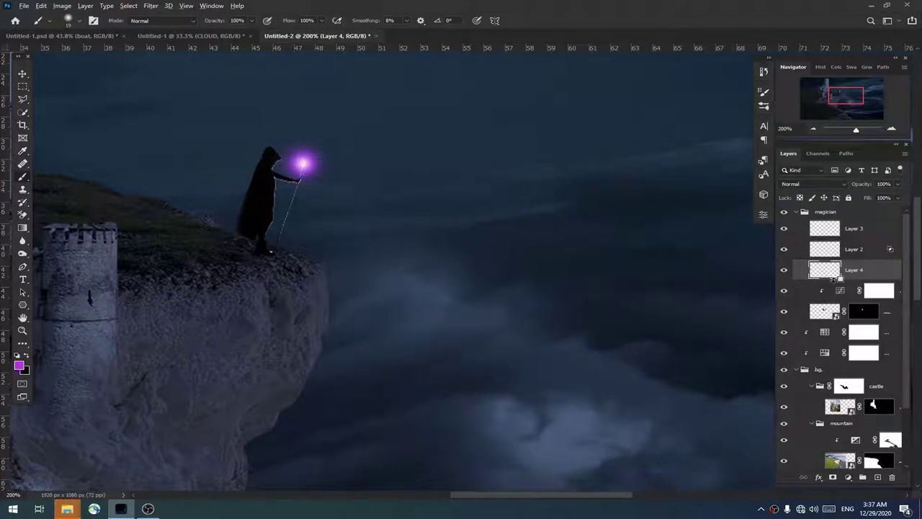
{"action": "left_click", "coordinate": [813, 282], "text": "alt"}
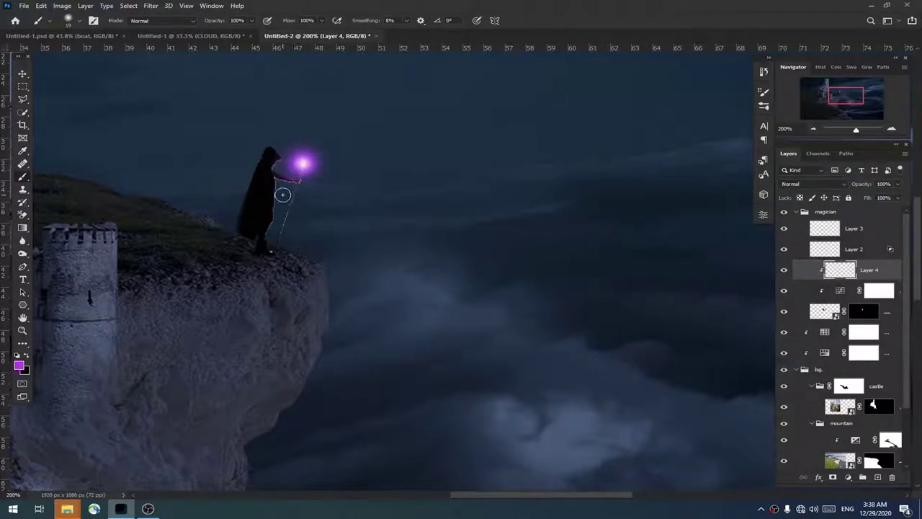
{"action": "left_click", "coordinate": [271, 252], "text": "shift"}
{"action": "left_click", "coordinate": [837, 185]}
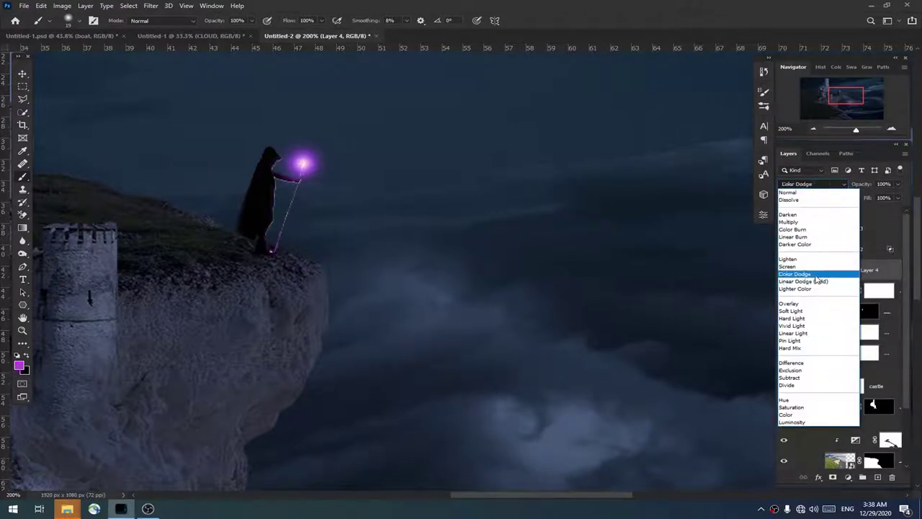
{"action": "left_click", "coordinate": [816, 281]}
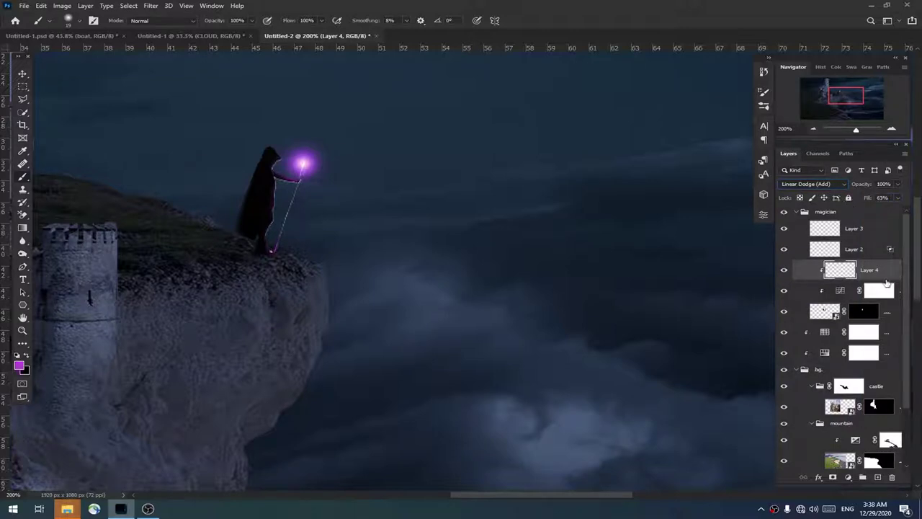
{"action": "left_click", "coordinate": [799, 311]}
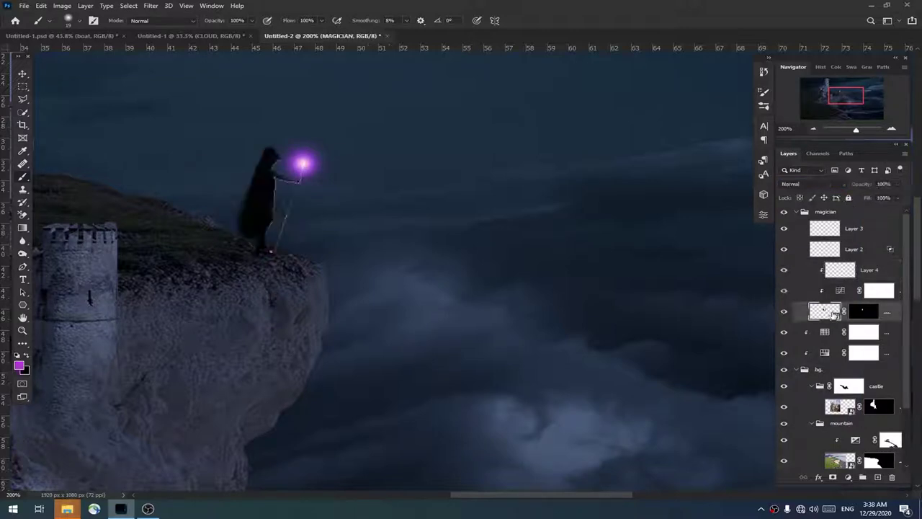
{"action": "left_click", "coordinate": [877, 476], "text": "ctrl"}
Step: Paint a purple glow at the magician's feet and squash it into a thin ellipse underneath
{"action": "key", "text": "bracketright"}
{"action": "key", "text": "bracketright"}
{"action": "key", "text": "bracketright"}
{"action": "left_click", "coordinate": [264, 252]}
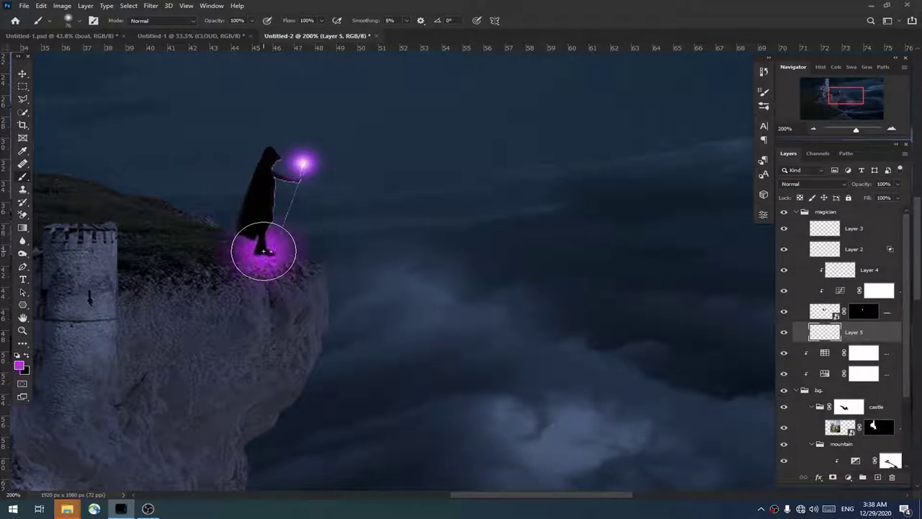
{"action": "key", "text": "ctrl+t"}
{"action": "left_click_drag", "start_coordinate": [263, 311], "coordinate": [280, 259]}
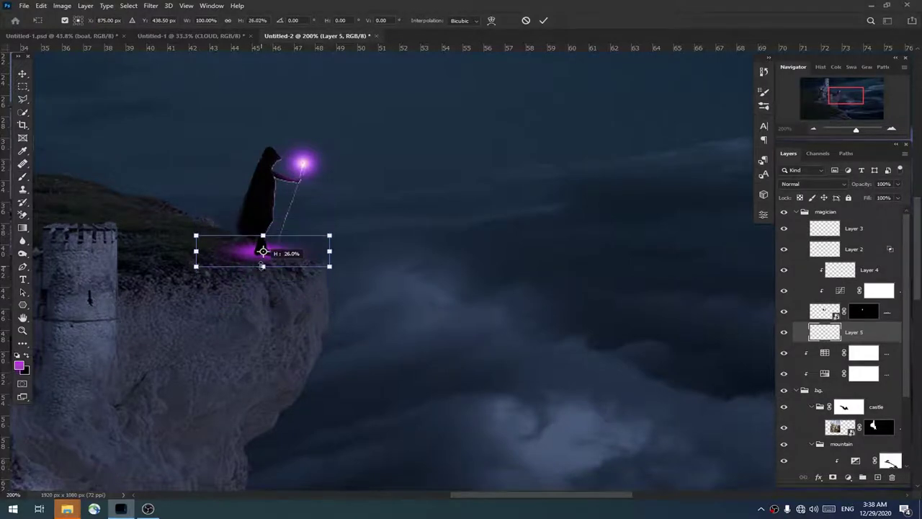
{"action": "left_click_drag", "start_coordinate": [280, 259], "coordinate": [294, 262]}
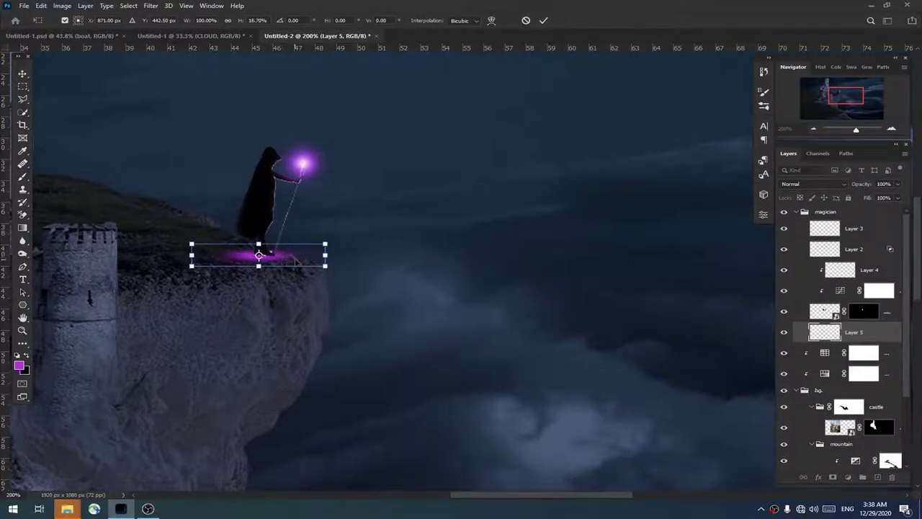
{"action": "key", "text": "Return"}
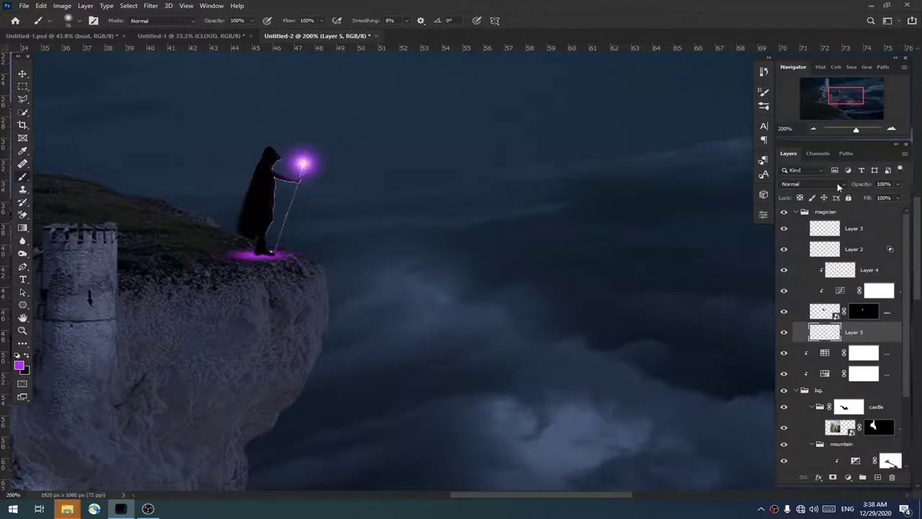
Step: Blend the foot glow as Linear Dodge (Add) and lower its fill opacity to 58
{"action": "left_click", "coordinate": [839, 185]}
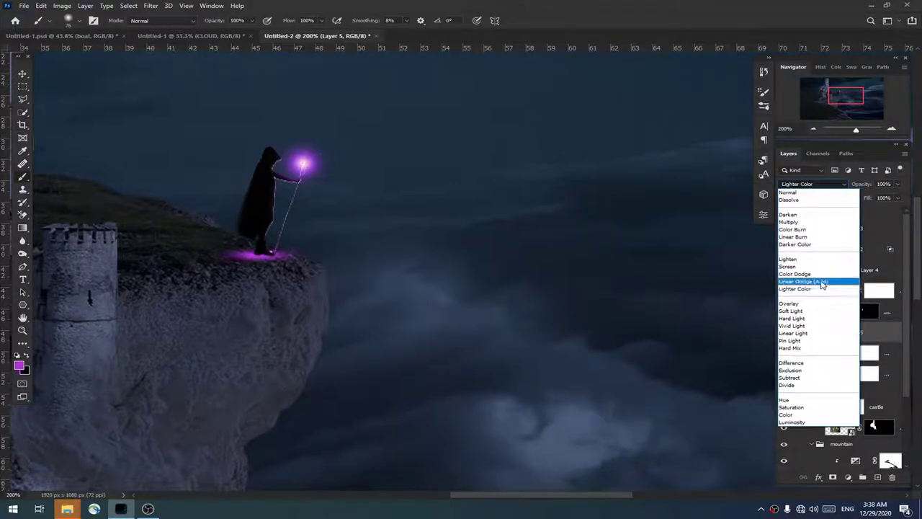
{"action": "left_click", "coordinate": [821, 281]}
{"action": "left_click_drag", "start_coordinate": [869, 196], "coordinate": [857, 204]}
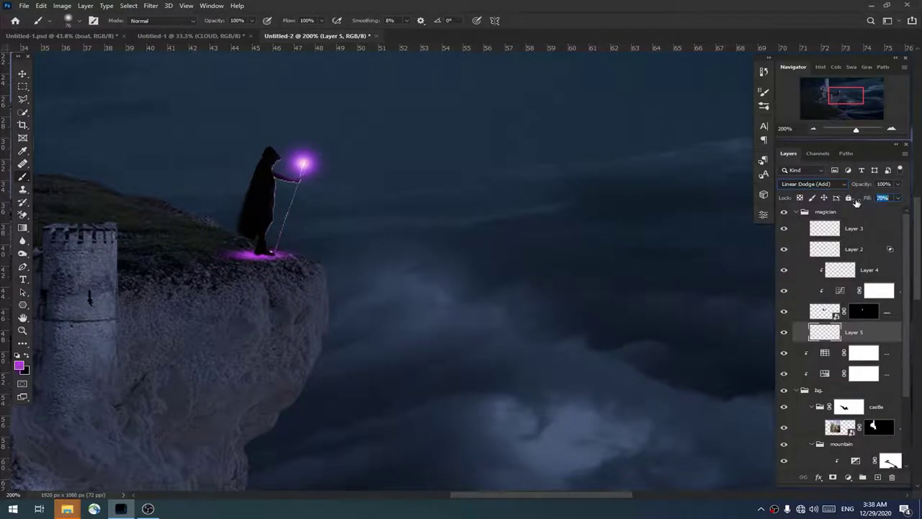
{"action": "double_click", "coordinate": [892, 332]}
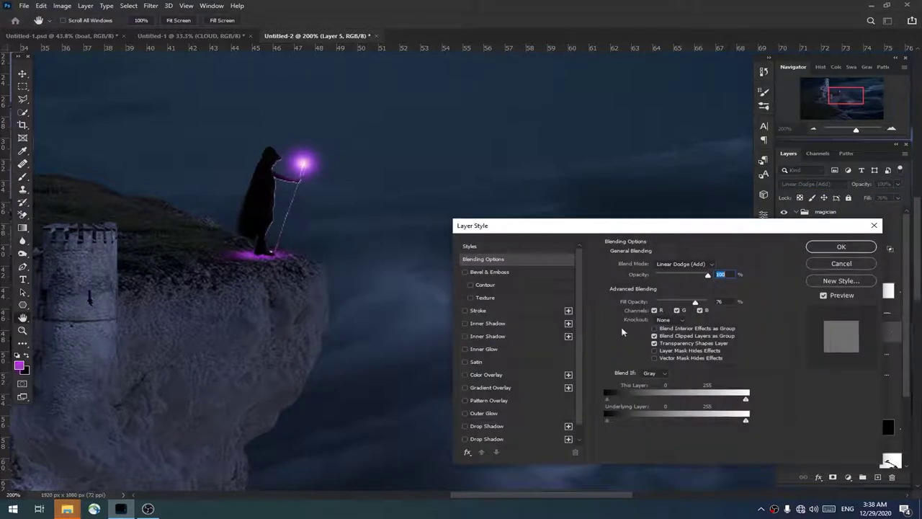
{"action": "left_click", "coordinate": [656, 343]}
{"action": "left_click_drag", "start_coordinate": [695, 302], "coordinate": [686, 276]}
{"action": "key", "text": "Return"}
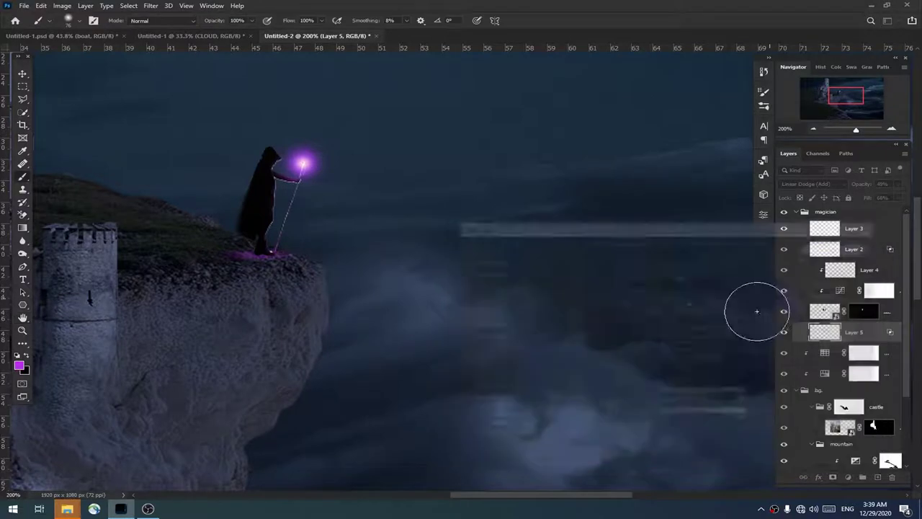
{"action": "left_click", "coordinate": [876, 478], "text": "ctrl"}
Step: On new Layer 6, paint purple along the cliff edge, set to Soft Light at 58% opacity
{"action": "left_click", "coordinate": [27, 355]}
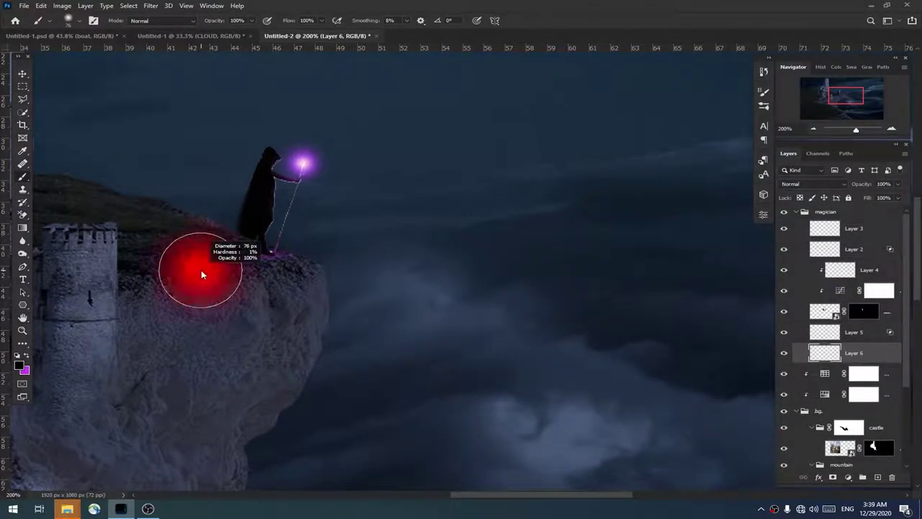
{"action": "left_click_drag", "start_coordinate": [178, 253], "coordinate": [243, 255]}
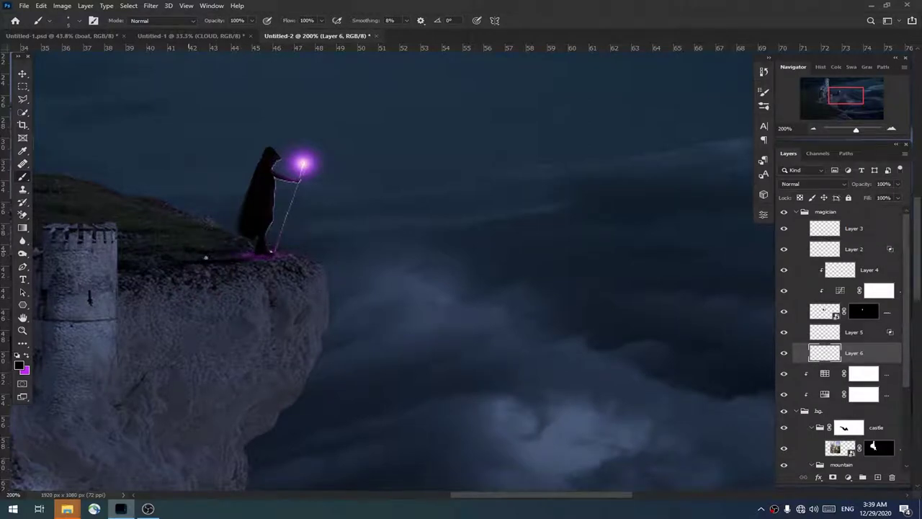
{"action": "mouse_move", "coordinate": [206, 257]}
{"action": "left_mouse_down"}
{"action": "mouse_move", "coordinate": [216, 257]}
{"action": "mouse_move", "coordinate": [155, 255]}
{"action": "left_mouse_up"}
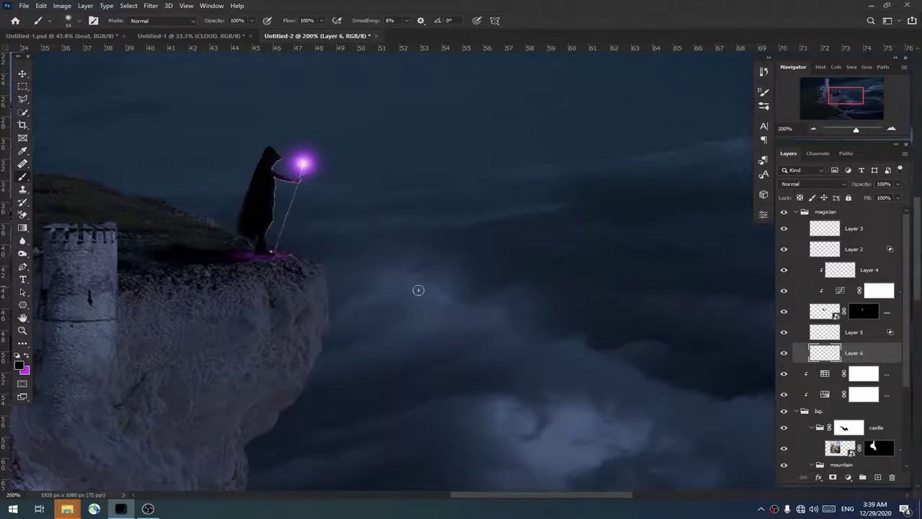
{"action": "left_click", "coordinate": [834, 187]}
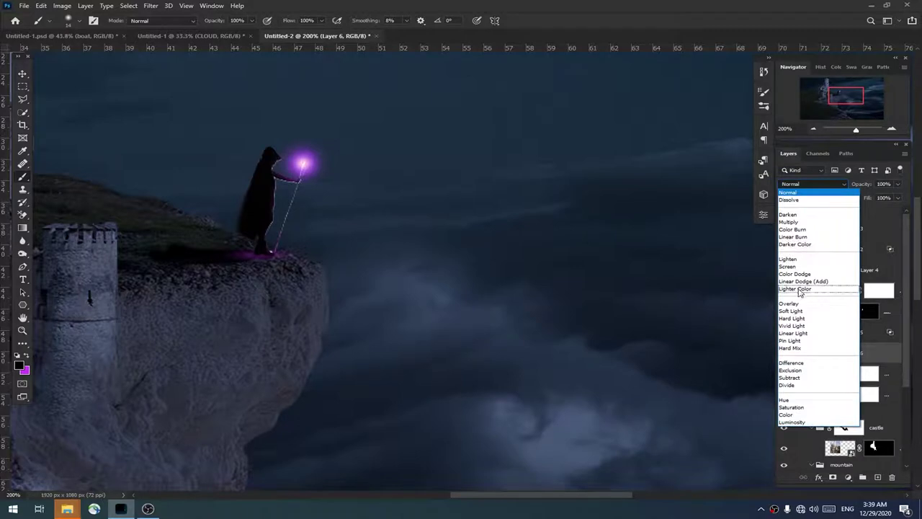
{"action": "left_click", "coordinate": [805, 311]}
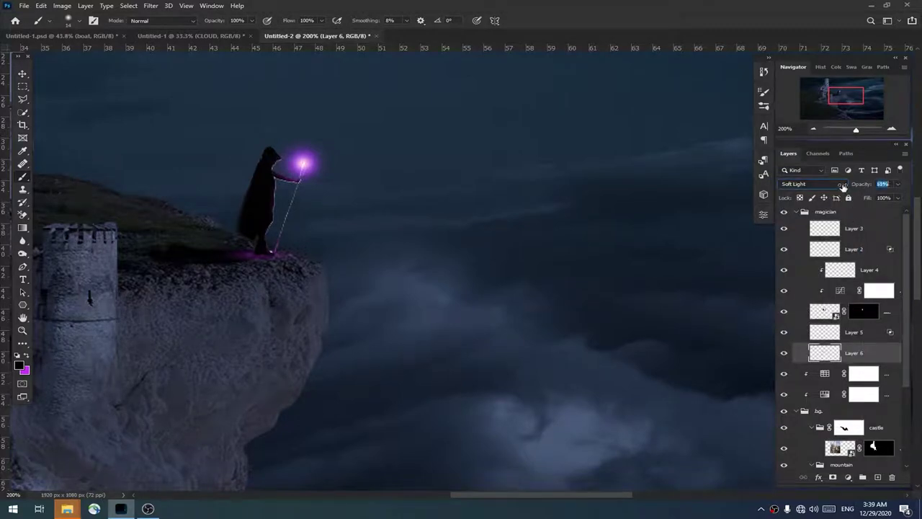
{"action": "type", "text": "58"}
{"action": "key", "text": "ctrl+minus"}
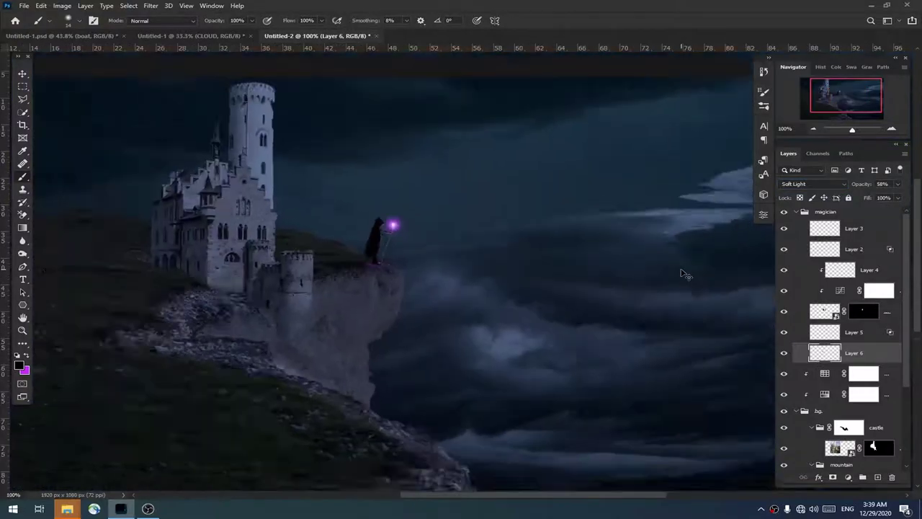
Step: Bring the BOAT layer from the collage into Untitled-2 at the top of the layer stack
{"action": "key", "text": "ctrl+minus"}
{"action": "left_click", "coordinate": [184, 38]}
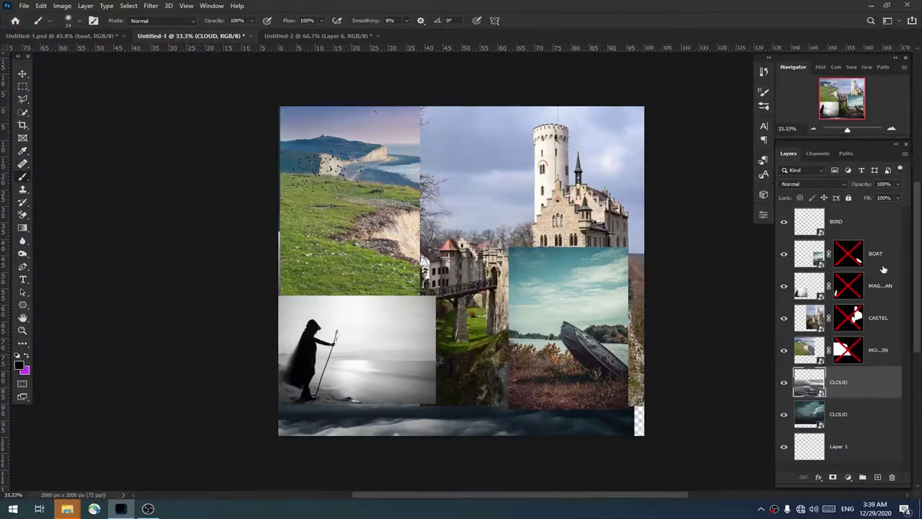
{"action": "left_click_drag", "start_coordinate": [807, 253], "coordinate": [494, 322]}
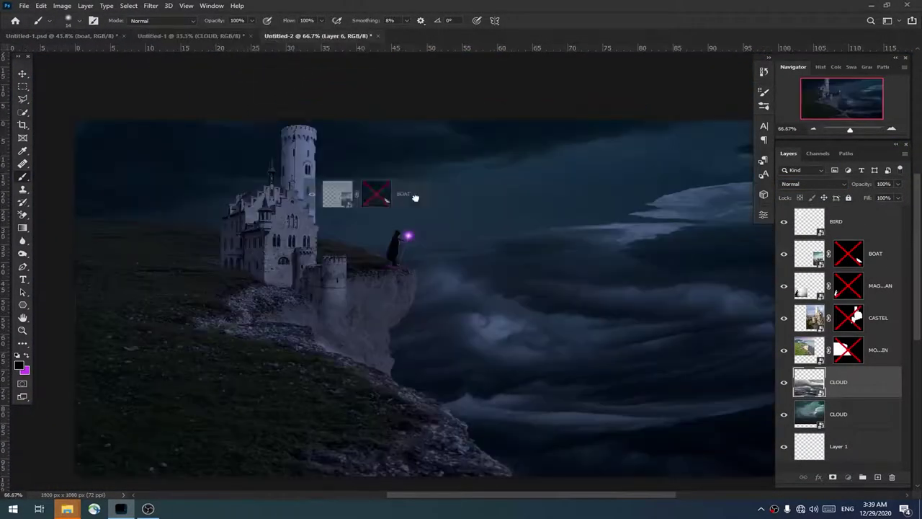
{"action": "left_click_drag", "start_coordinate": [494, 321], "coordinate": [877, 209]}
{"action": "left_click", "coordinate": [796, 233]}
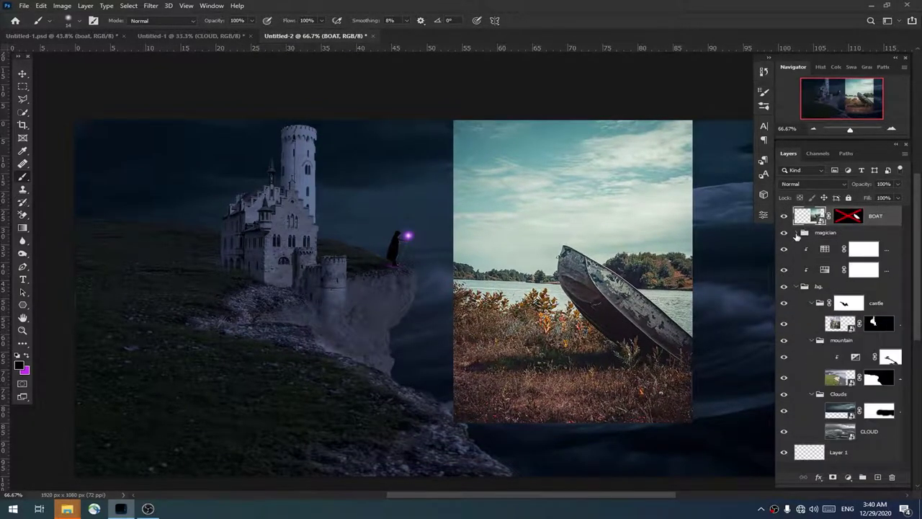
{"action": "left_click", "coordinate": [797, 287]}
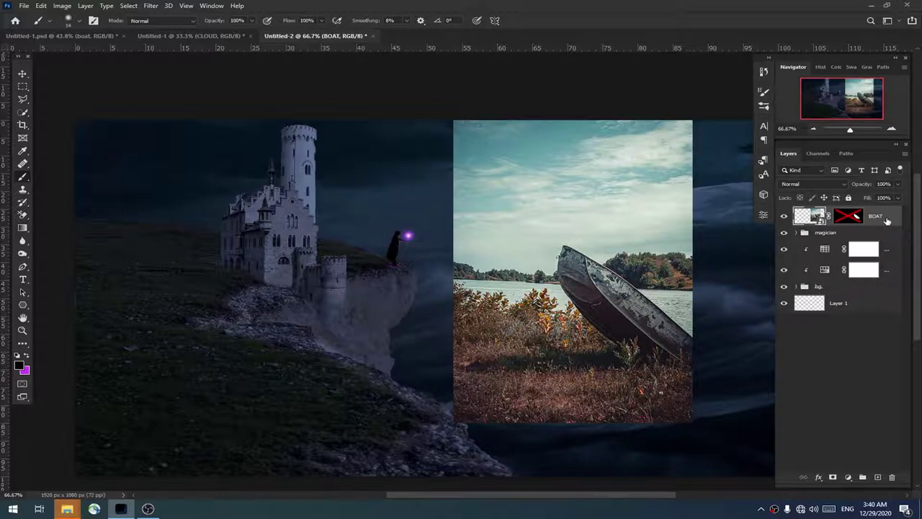
Step: Put the boat layer in a group named 'boat' and enable its mask
{"action": "key", "text": "ctrl+g"}
{"action": "double_click", "coordinate": [826, 212]}
{"action": "type", "text": "boat"}
{"action": "key", "text": "Return"}
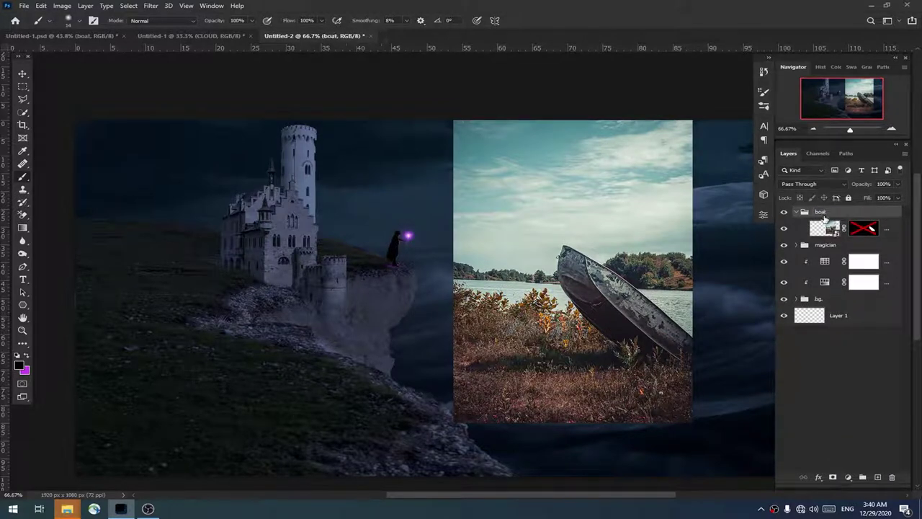
{"action": "left_click", "coordinate": [829, 229]}
{"action": "left_click", "coordinate": [871, 229], "text": "shift"}
Step: Scale the boat to about 29% and place it above the clouds at right
{"action": "key", "text": "ctrl+t"}
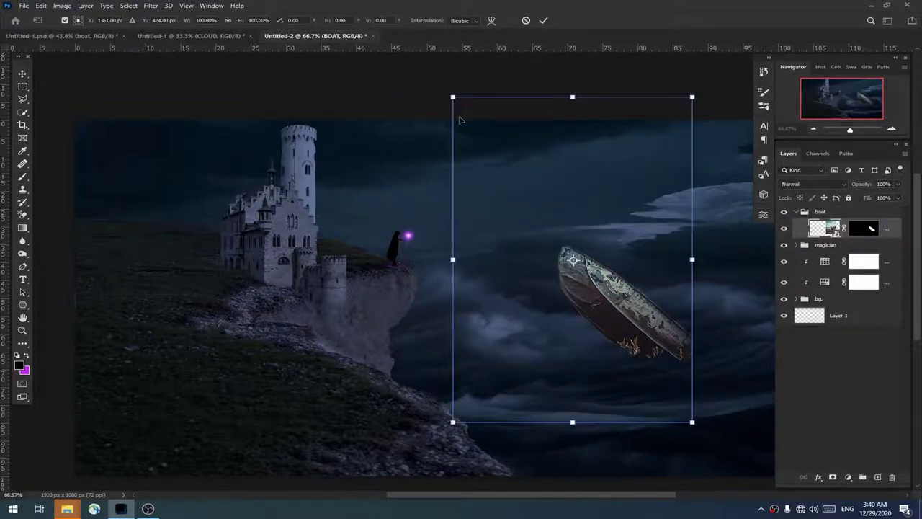
{"action": "left_click_drag", "start_coordinate": [453, 97], "coordinate": [591, 282]}
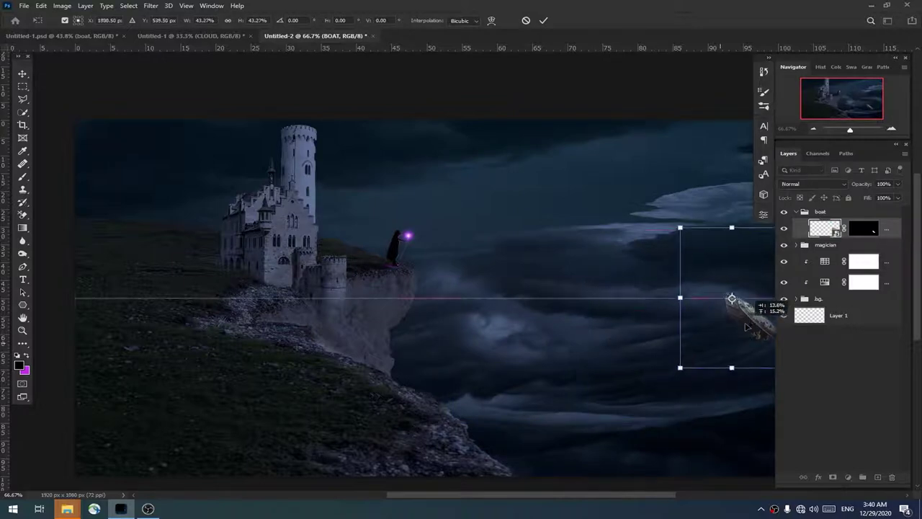
{"action": "left_click_drag", "start_coordinate": [656, 379], "coordinate": [723, 316]}
{"action": "left_click_drag", "start_coordinate": [657, 218], "coordinate": [692, 264]}
{"action": "mouse_move", "coordinate": [747, 331]}
{"action": "left_mouse_down"}
{"action": "mouse_move", "coordinate": [754, 317]}
{"action": "mouse_move", "coordinate": [726, 309]}
{"action": "left_mouse_up"}
{"action": "key", "text": "ctrl+plus"}
{"action": "key", "text": "ctrl+plus"}
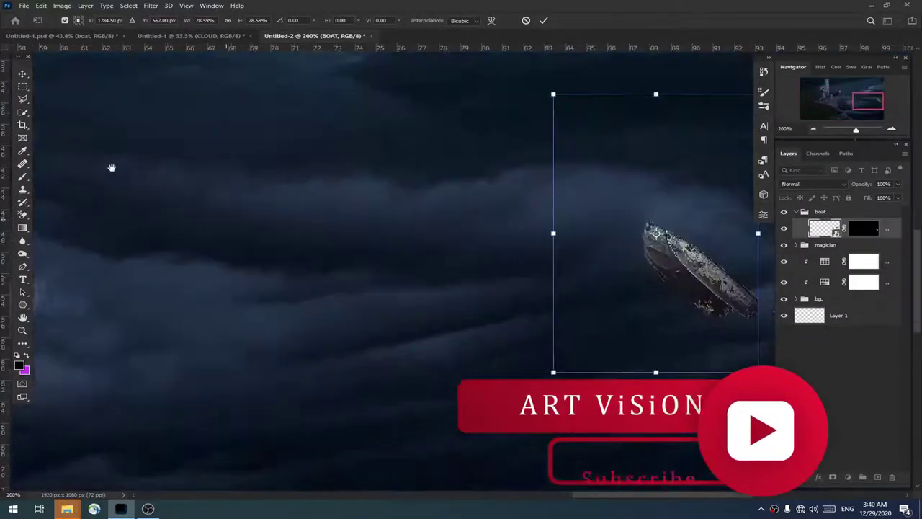
{"action": "key", "text": "Return"}
{"action": "key", "text": "b"}
{"action": "left_click", "coordinate": [822, 213]}
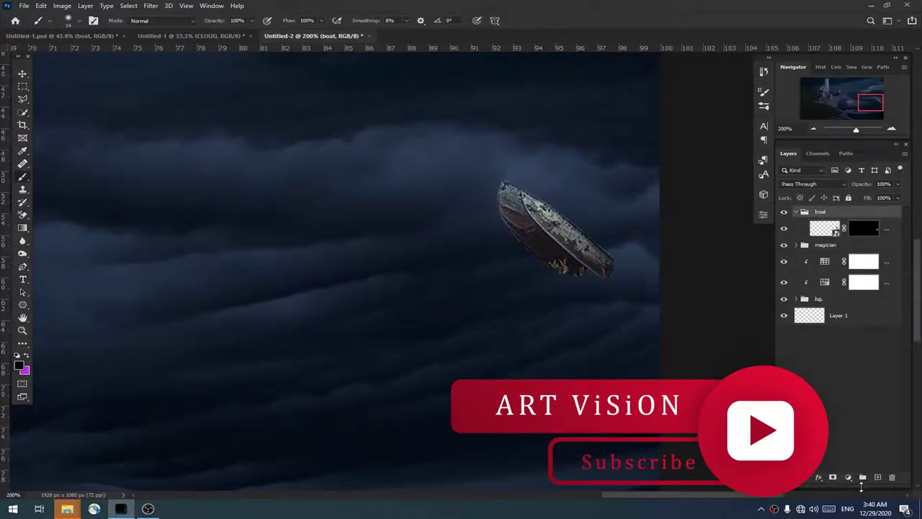
Step: Mask the boat group and paint out the lower hull so it sinks into the clouds
{"action": "left_click", "coordinate": [848, 479]}
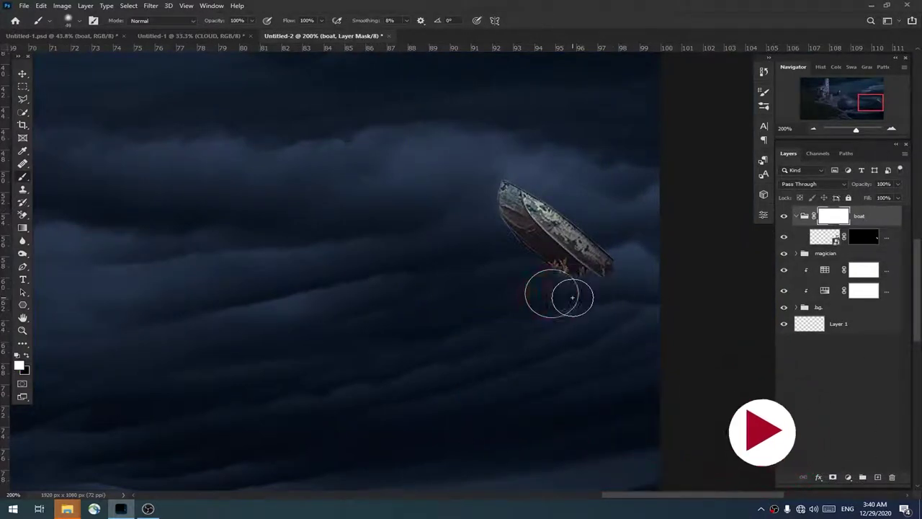
{"action": "key", "text": "bracketright"}
{"action": "key", "text": "bracketright"}
{"action": "key", "text": "bracketright"}
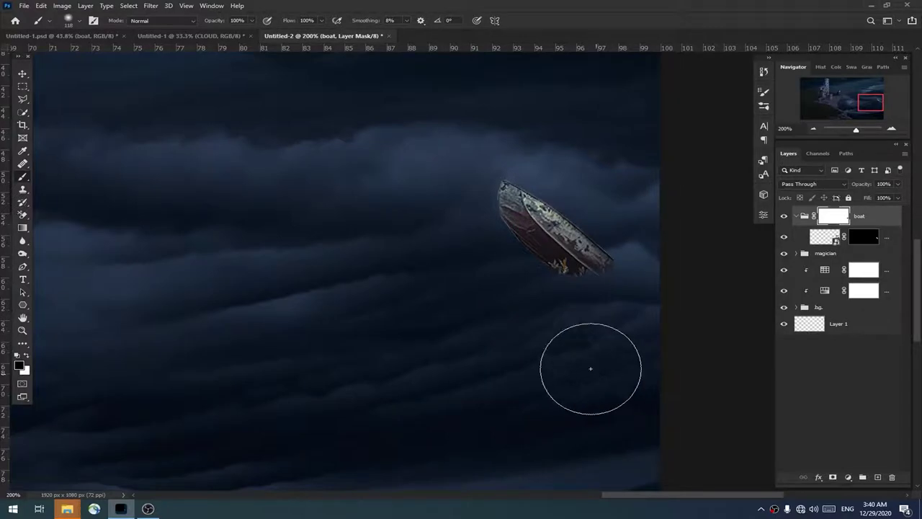
{"action": "left_click_drag", "start_coordinate": [563, 322], "coordinate": [497, 376]}
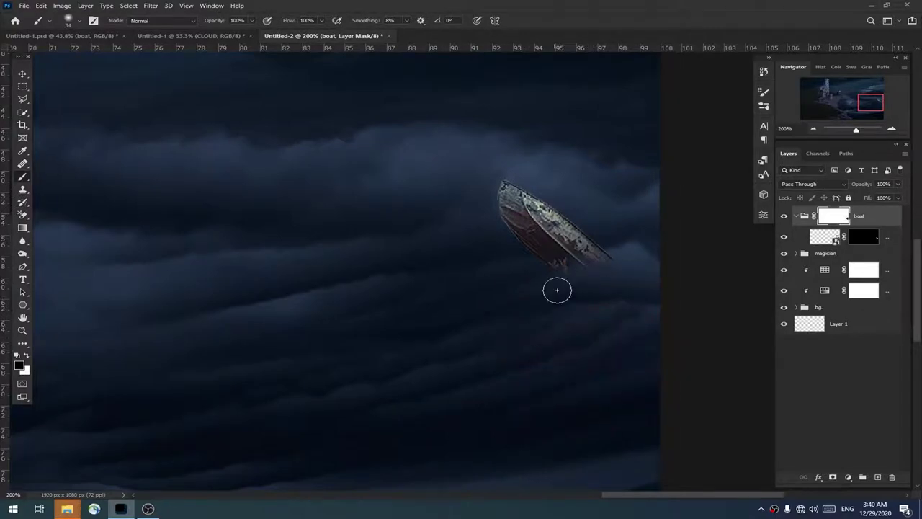
{"action": "mouse_move", "coordinate": [574, 272]}
{"action": "left_mouse_down"}
{"action": "mouse_move", "coordinate": [566, 273]}
{"action": "mouse_move", "coordinate": [613, 276]}
{"action": "mouse_move", "coordinate": [613, 284]}
{"action": "mouse_move", "coordinate": [554, 281]}
{"action": "left_mouse_up"}
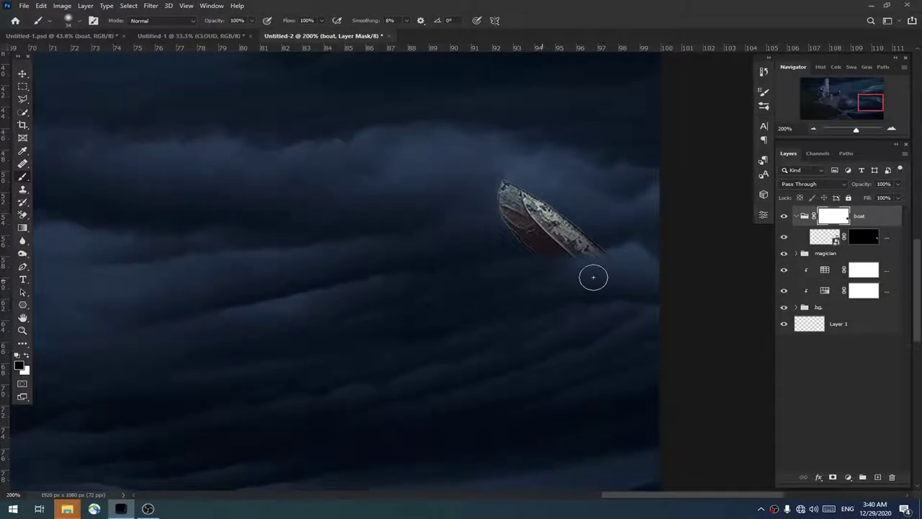
Step: Paint a dark shadow under the boat on Layer 7, blended as Soft Light at 40% opacity
{"action": "left_click", "coordinate": [822, 238]}
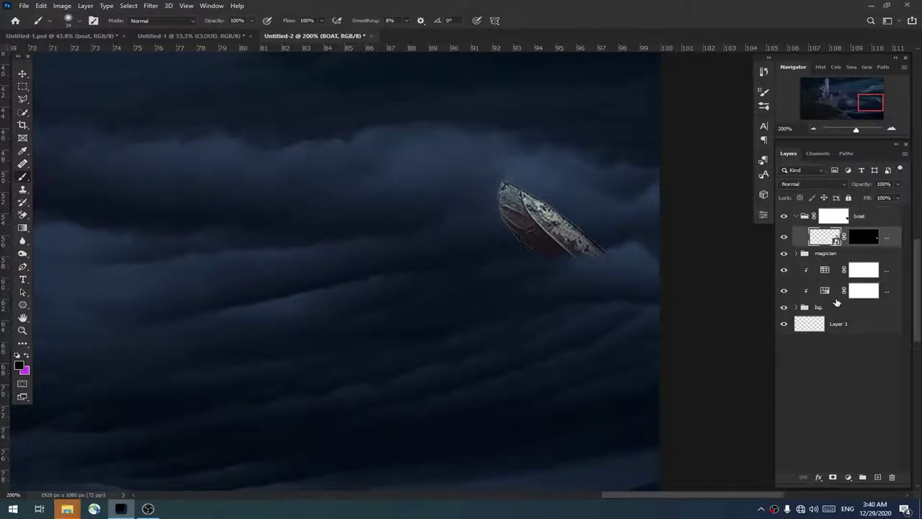
{"action": "left_click", "coordinate": [878, 478]}
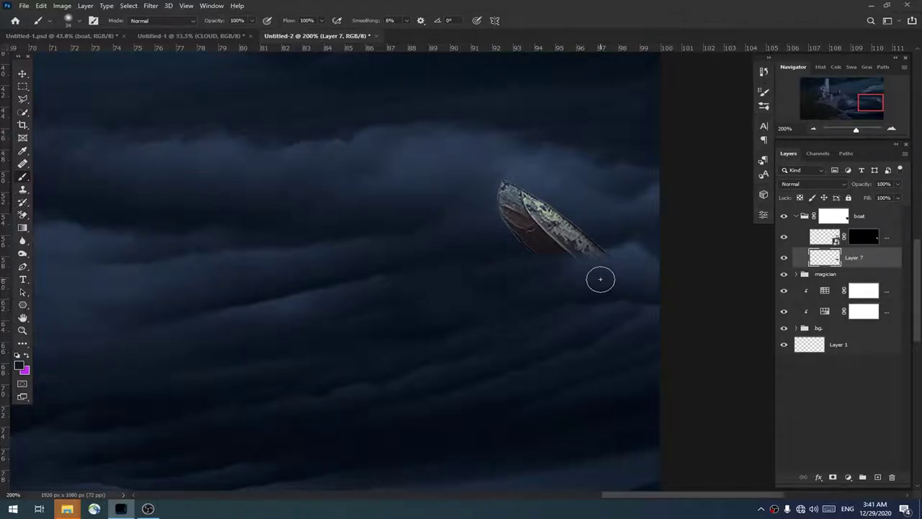
{"action": "left_click_drag", "start_coordinate": [486, 274], "coordinate": [397, 303]}
{"action": "key", "text": "ctrl+z"}
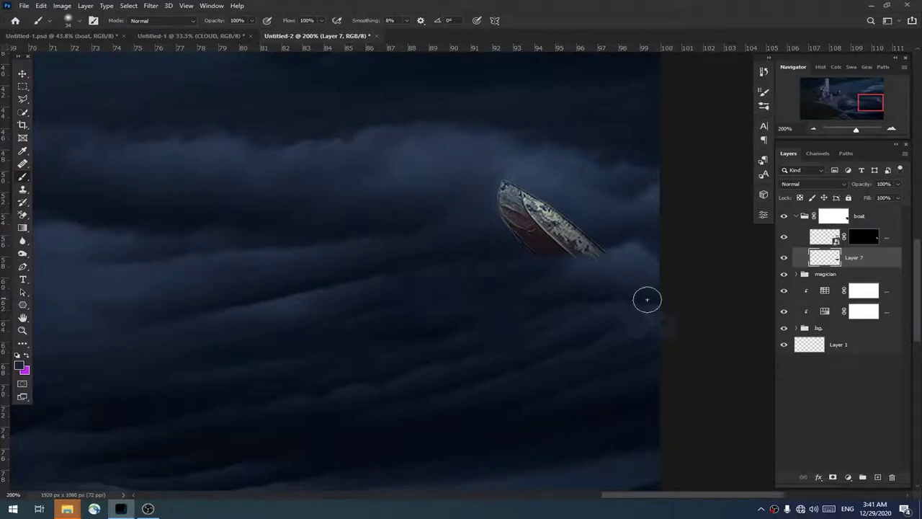
{"action": "left_click", "coordinate": [846, 184]}
{"action": "left_click", "coordinate": [848, 179]}
{"action": "left_click", "coordinate": [812, 319]}
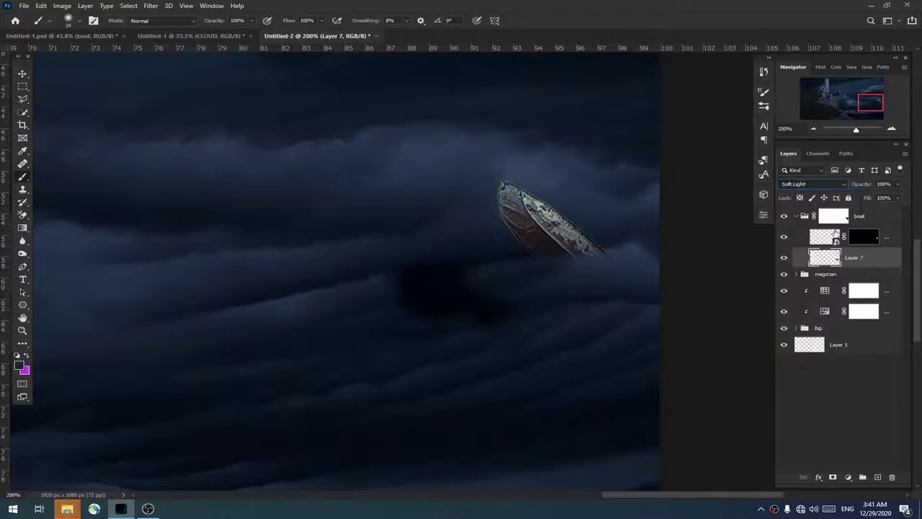
{"action": "left_click_drag", "start_coordinate": [847, 189], "coordinate": [836, 190]}
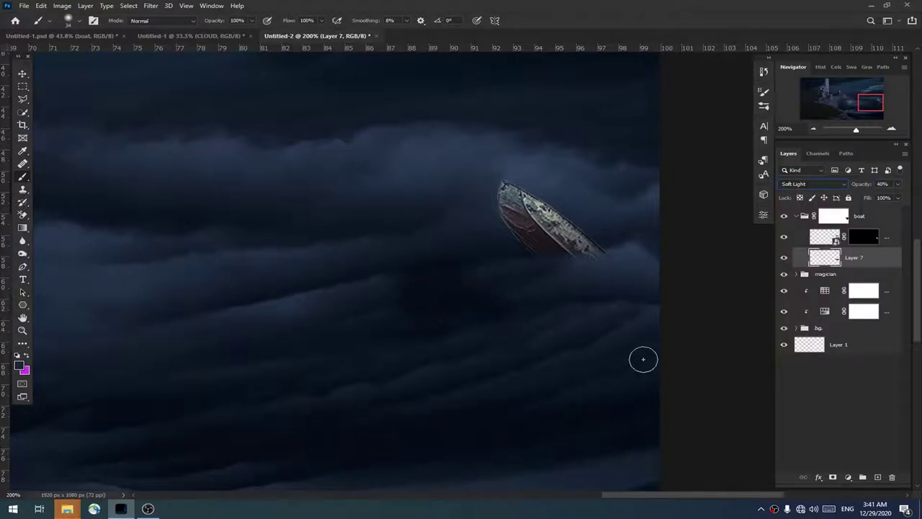
{"action": "left_click", "coordinate": [824, 238]}
Step: Darken the boat with a Curves adjustment layer
{"action": "left_click", "coordinate": [849, 477]}
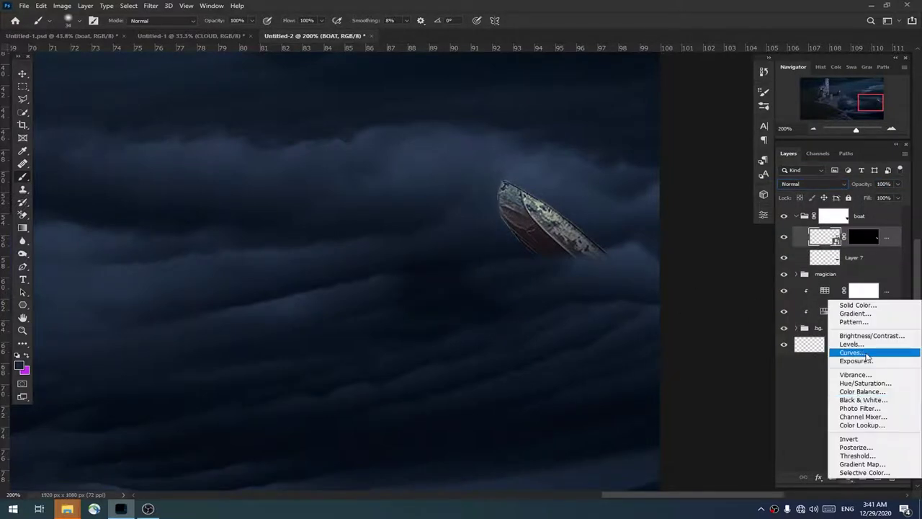
{"action": "left_click", "coordinate": [852, 353]}
{"action": "left_click_drag", "start_coordinate": [661, 330], "coordinate": [660, 337]}
{"action": "left_click_drag", "start_coordinate": [712, 287], "coordinate": [711, 284]}
{"action": "left_click", "coordinate": [733, 206]}
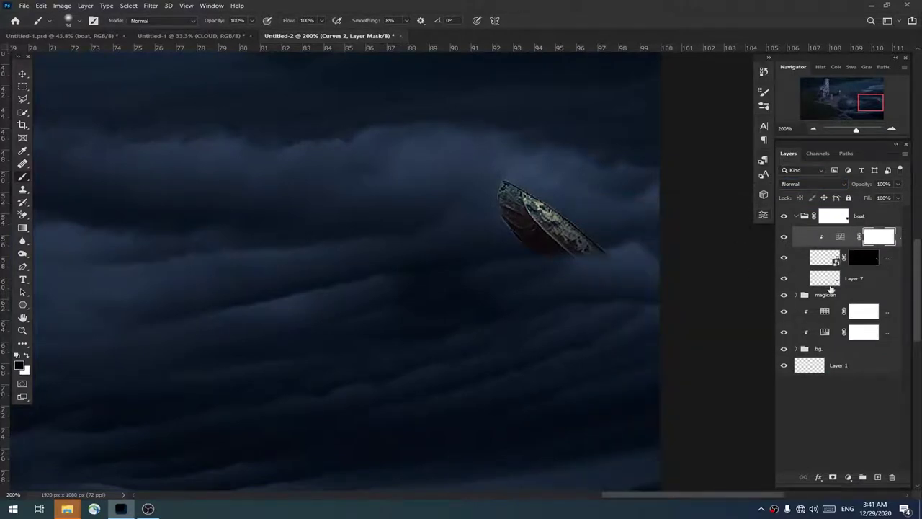
Step: Add a clipped magenta Solid Color with an inverted mask, revealed only over the bow
{"action": "left_click", "coordinate": [848, 478]}
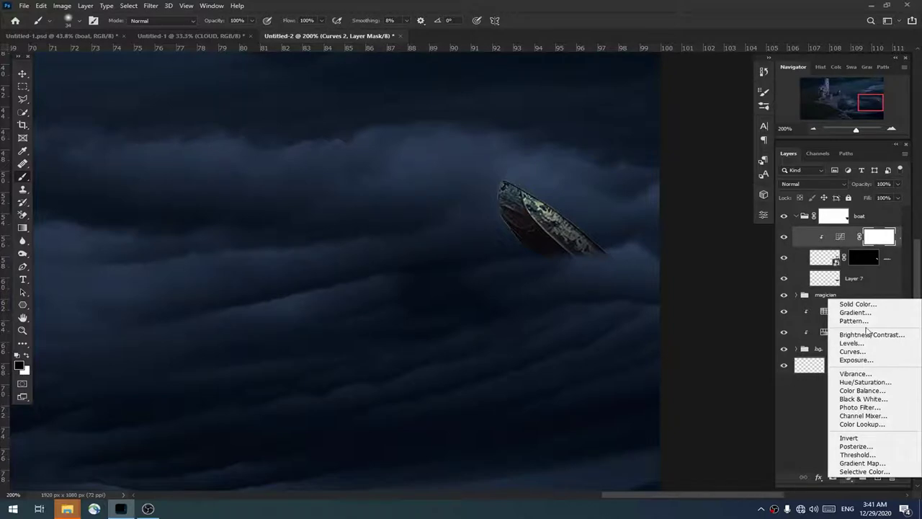
{"action": "left_click", "coordinate": [836, 302]}
{"action": "left_click", "coordinate": [767, 235]}
{"action": "left_click", "coordinate": [716, 213]}
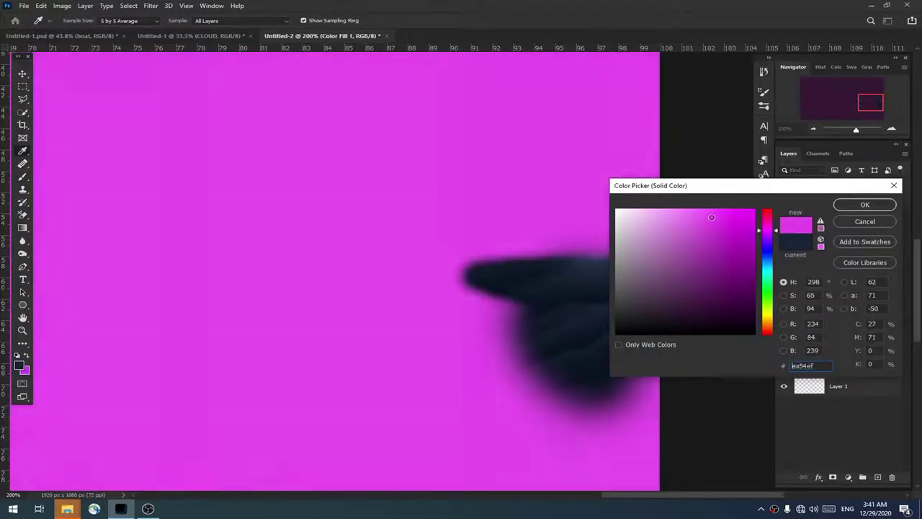
{"action": "left_click", "coordinate": [865, 205]}
{"action": "left_click", "coordinate": [839, 248], "text": "alt"}
{"action": "left_click", "coordinate": [877, 238]}
{"action": "key", "text": "ctrl+i"}
{"action": "key", "text": "x"}
{"action": "mouse_move", "coordinate": [513, 237]}
{"action": "left_mouse_down"}
{"action": "mouse_move", "coordinate": [502, 189]}
{"action": "mouse_move", "coordinate": [549, 215]}
{"action": "mouse_move", "coordinate": [515, 193]}
{"action": "mouse_move", "coordinate": [551, 227]}
{"action": "mouse_move", "coordinate": [510, 209]}
{"action": "mouse_move", "coordinate": [552, 229]}
{"action": "mouse_move", "coordinate": [559, 245]}
{"action": "left_mouse_up"}
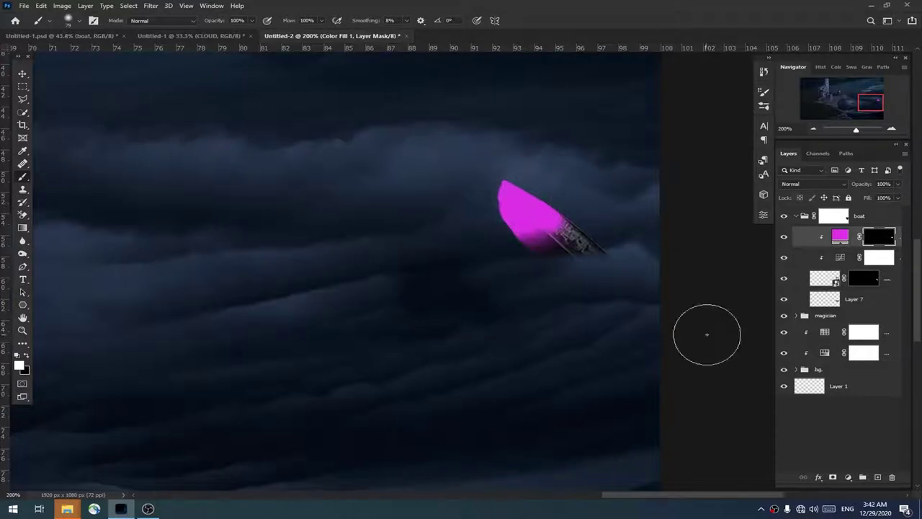
Step: Set the magenta layer to Color Dodge with 74% fill
{"action": "left_click", "coordinate": [839, 185]}
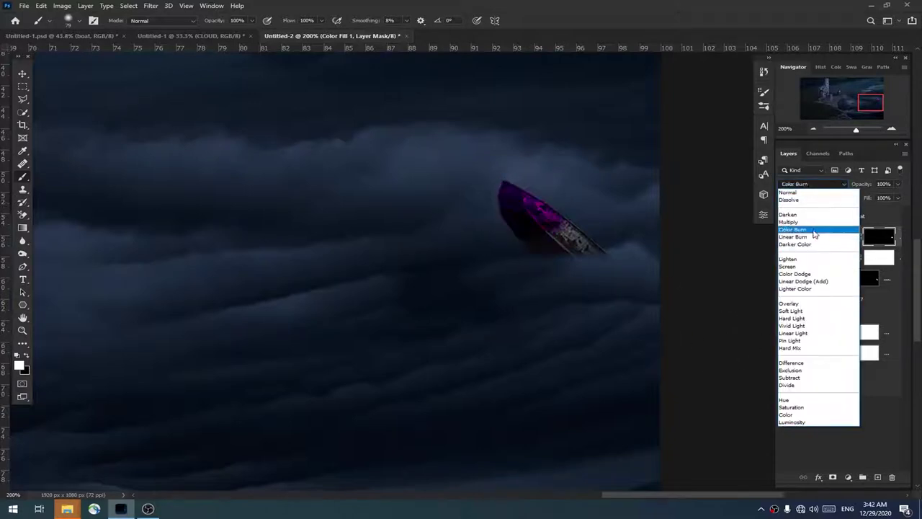
{"action": "left_click", "coordinate": [795, 273]}
{"action": "left_click_drag", "start_coordinate": [851, 203], "coordinate": [855, 203]}
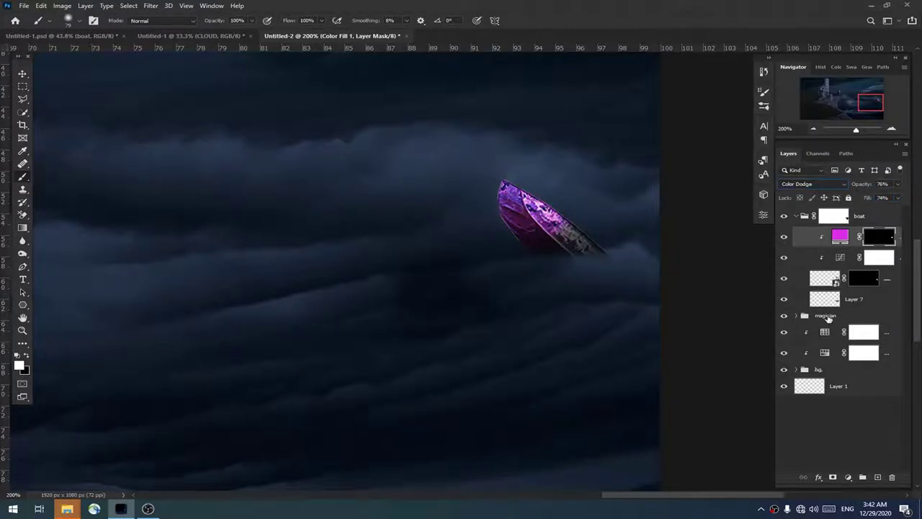
{"action": "left_click", "coordinate": [825, 317]}
{"action": "key", "text": "ctrl+0"}
{"action": "left_click", "coordinate": [877, 477]}
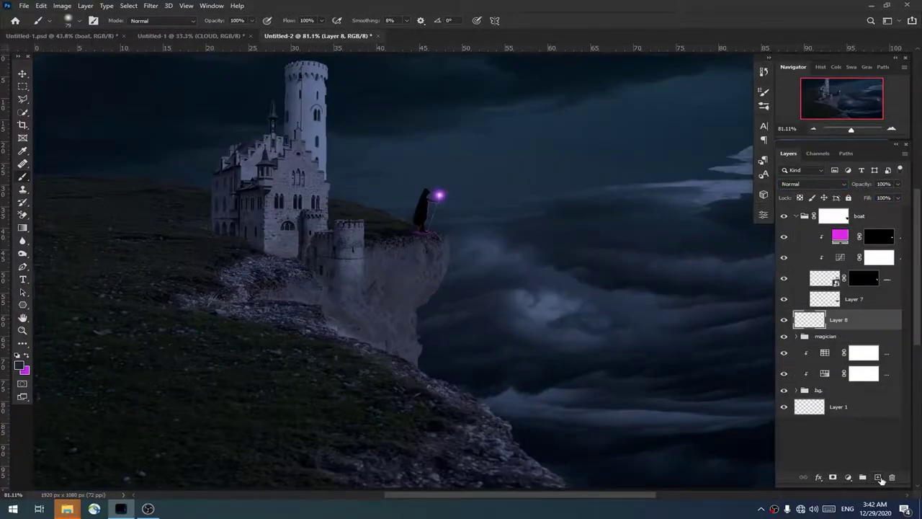
Step: Outline a wedge-shaped beam from the magician's orb to past the boat with the Polygonal Lasso
{"action": "left_click_drag", "start_coordinate": [656, 324], "coordinate": [425, 311]}
{"action": "left_click", "coordinate": [23, 99]}
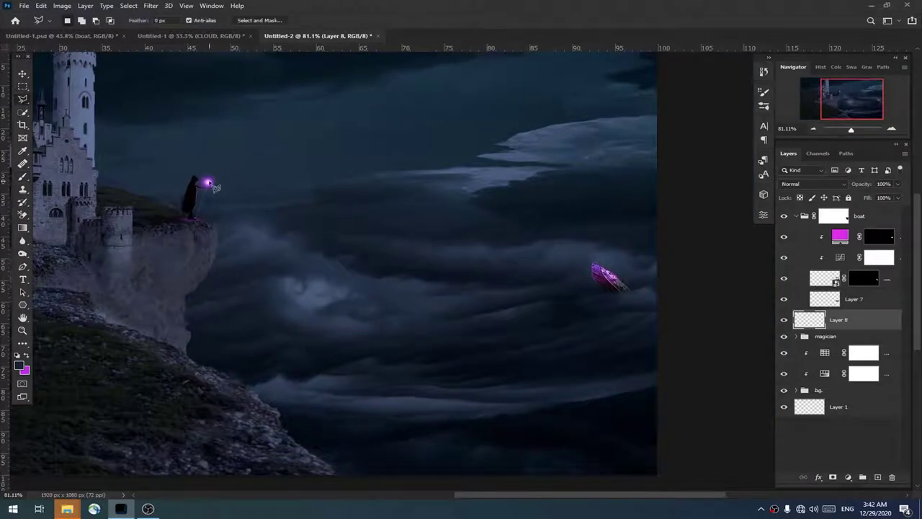
{"action": "left_click", "coordinate": [207, 183]}
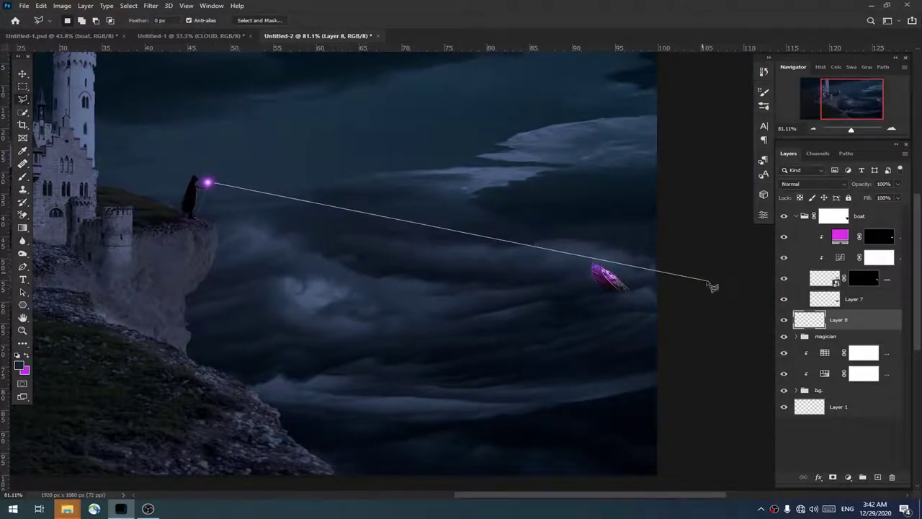
{"action": "left_click", "coordinate": [690, 369]}
{"action": "left_click", "coordinate": [215, 188]}
Step: Copy the magenta hex value from the boat's pink Color Fill layer
{"action": "left_click", "coordinate": [849, 240]}
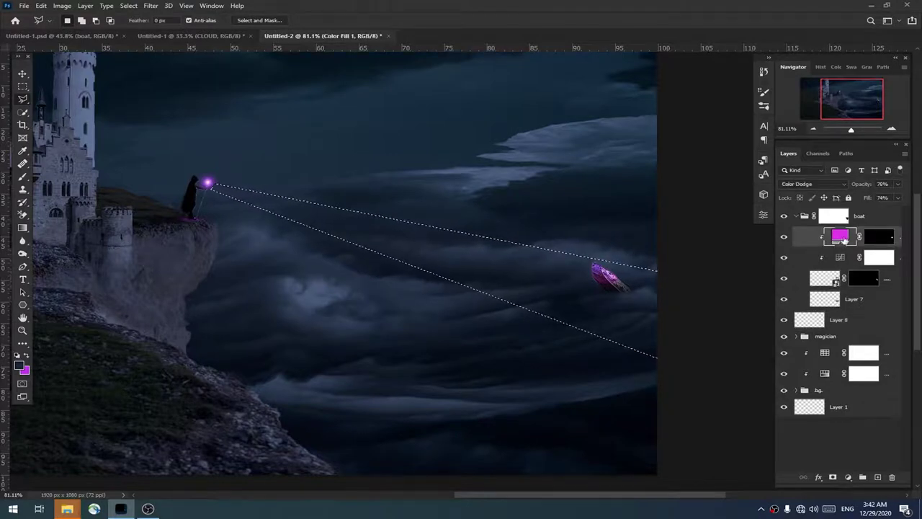
{"action": "double_click", "coordinate": [849, 239]}
{"action": "right_click", "coordinate": [817, 367]}
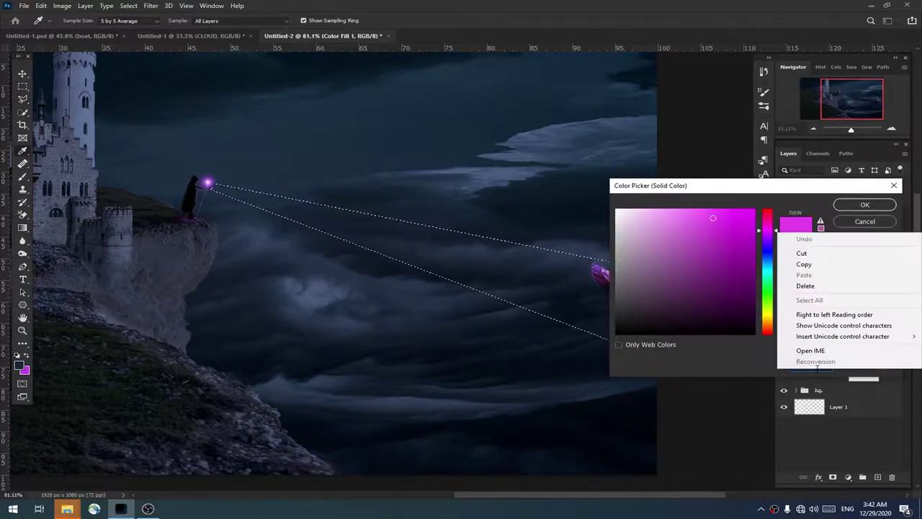
{"action": "left_click", "coordinate": [803, 264]}
{"action": "left_click", "coordinate": [864, 204]}
Step: Fill the beam selection on Layer 8 with the copied magenta colour
{"action": "left_click", "coordinate": [782, 322]}
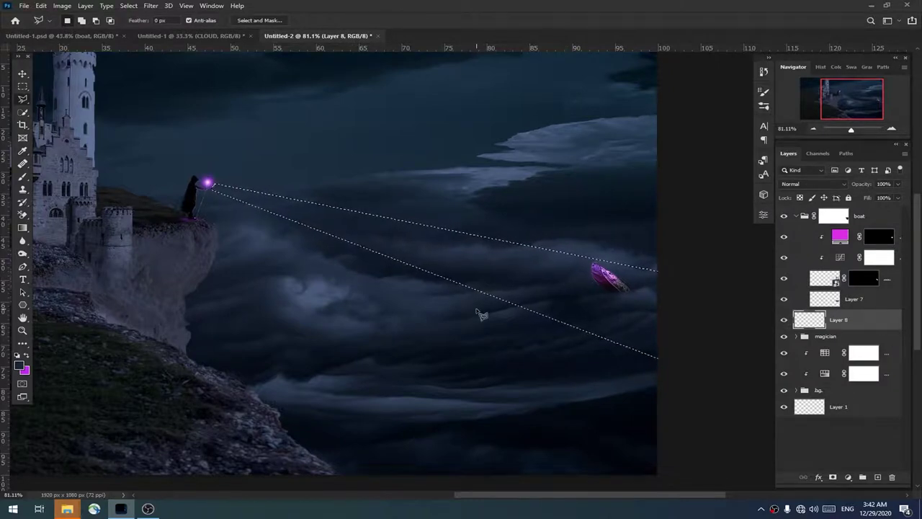
{"action": "key", "text": "shift+F5"}
{"action": "left_click", "coordinate": [602, 142]}
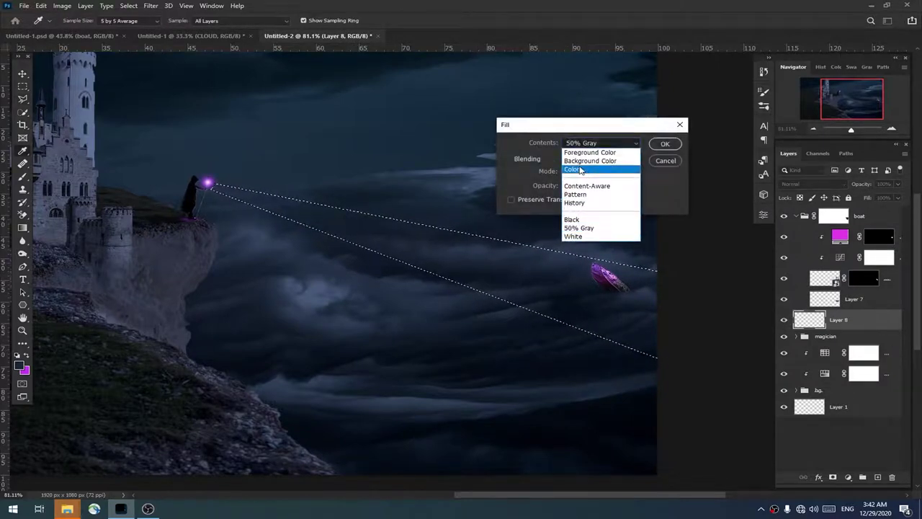
{"action": "left_click", "coordinate": [579, 169]}
{"action": "right_click", "coordinate": [814, 362]}
{"action": "left_click", "coordinate": [793, 278]}
{"action": "left_click", "coordinate": [865, 205]}
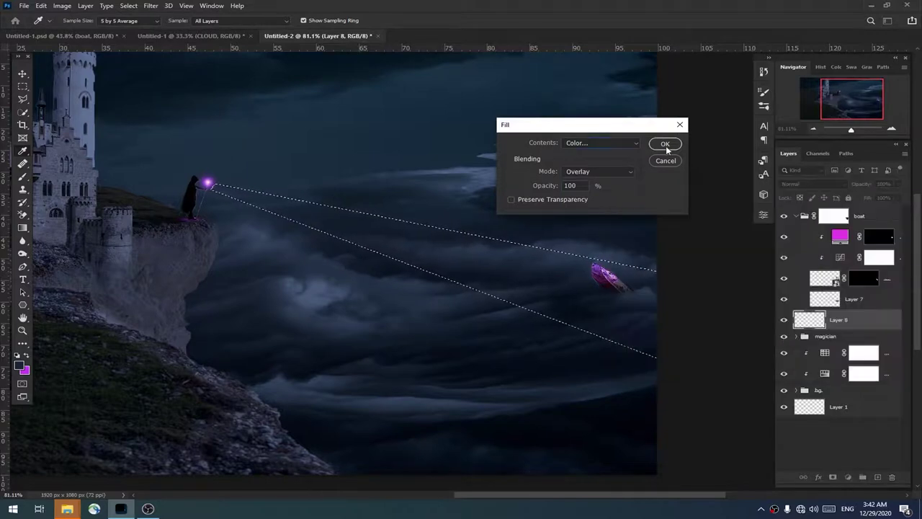
{"action": "left_click", "coordinate": [666, 144]}
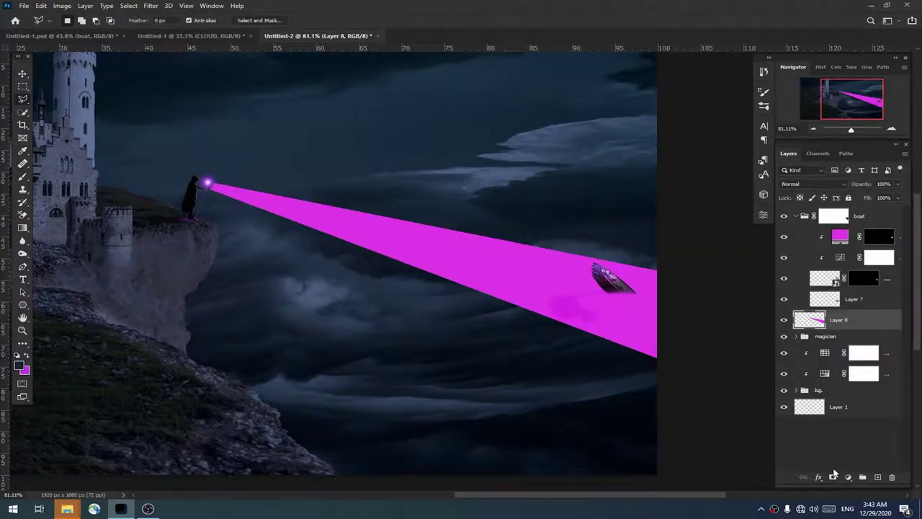
Step: Mask the beam layer and fade it from orb to boat with a black-to-white gradient
{"action": "left_click", "coordinate": [832, 477]}
{"action": "left_click", "coordinate": [26, 228]}
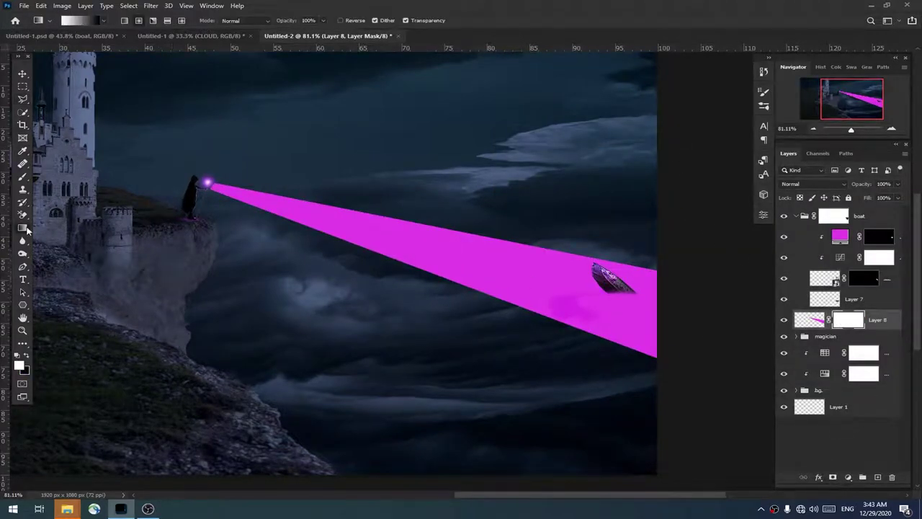
{"action": "left_click", "coordinate": [92, 22]}
{"action": "mouse_move", "coordinate": [589, 365]}
{"action": "left_mouse_down"}
{"action": "mouse_move", "coordinate": [759, 364]}
{"action": "mouse_move", "coordinate": [566, 362]}
{"action": "left_mouse_up"}
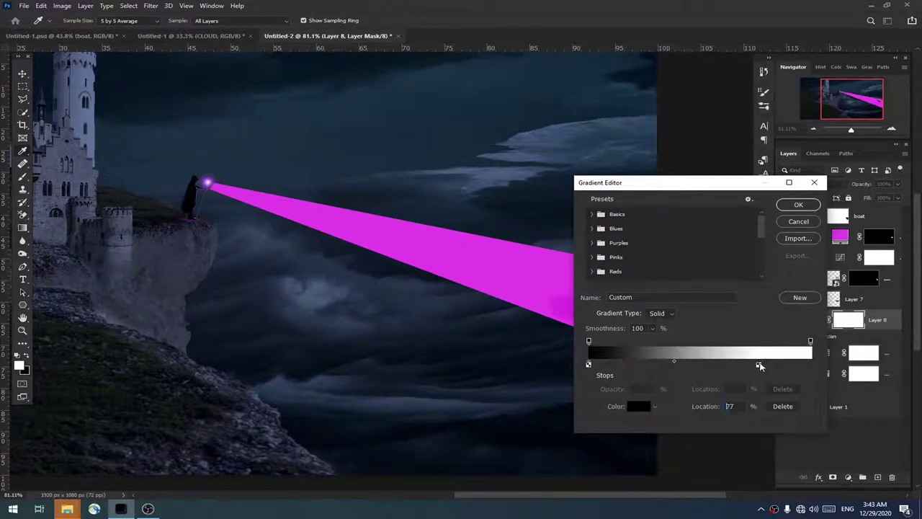
{"action": "left_click", "coordinate": [798, 205]}
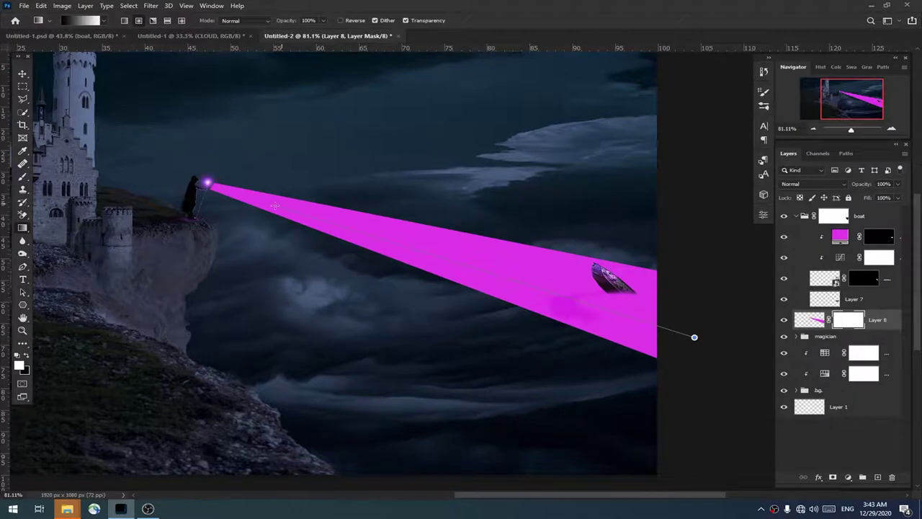
{"action": "left_click_drag", "start_coordinate": [694, 336], "coordinate": [694, 336]}
{"action": "left_click_drag", "start_coordinate": [124, 150], "coordinate": [682, 351]}
{"action": "left_click_drag", "start_coordinate": [295, 214], "coordinate": [704, 270]}
{"action": "left_click_drag", "start_coordinate": [530, 294], "coordinate": [154, 148]}
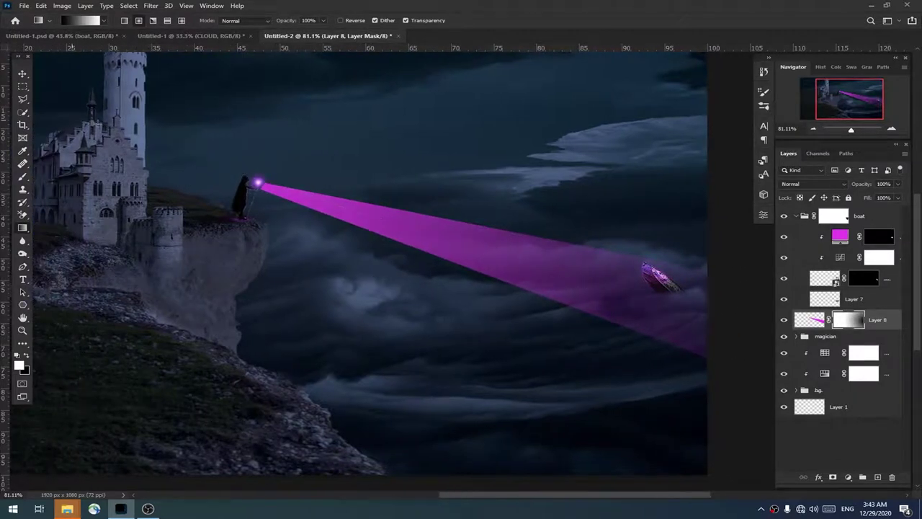
Step: Group the beam as 'light' and give the group a Clouds-rendered mask
{"action": "key", "text": "ctrl+g"}
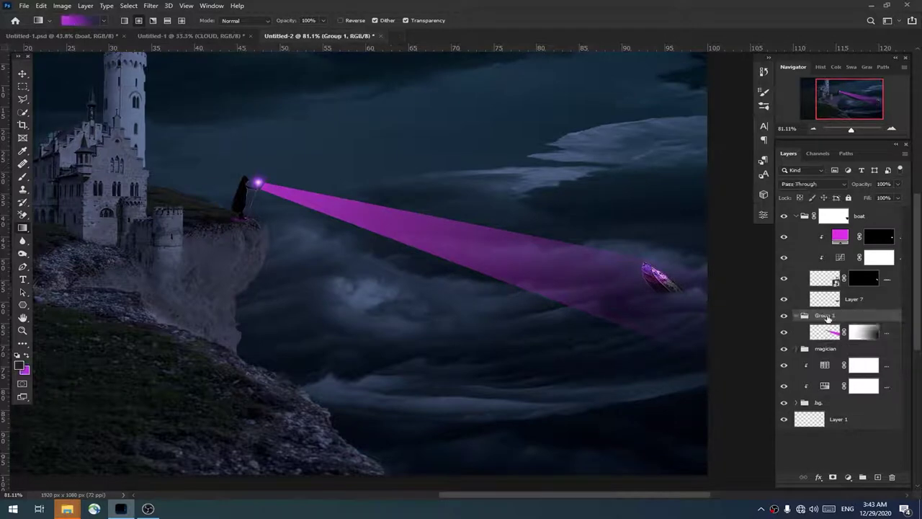
{"action": "type", "text": "light"}
{"action": "key", "text": "Return"}
{"action": "left_click", "coordinate": [832, 477]}
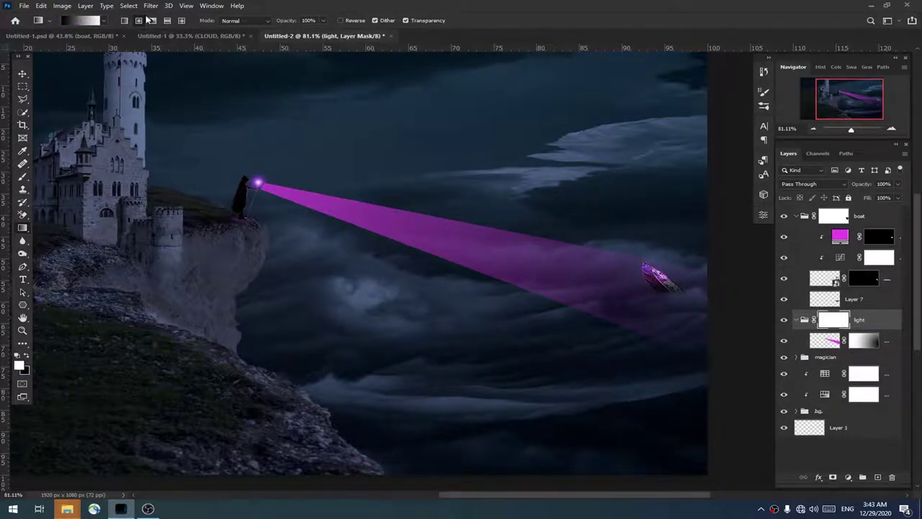
{"action": "left_click", "coordinate": [151, 6]}
{"action": "left_click", "coordinate": [312, 211]}
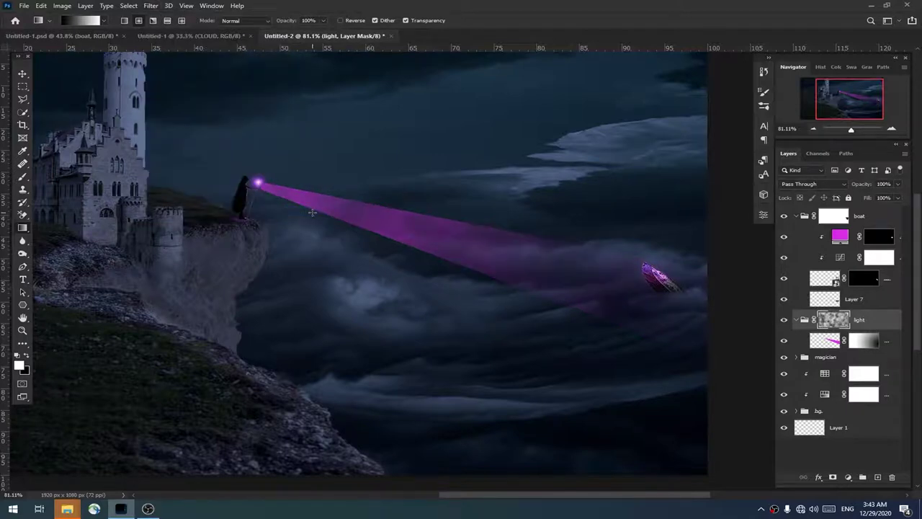
{"action": "left_click", "coordinate": [151, 6]}
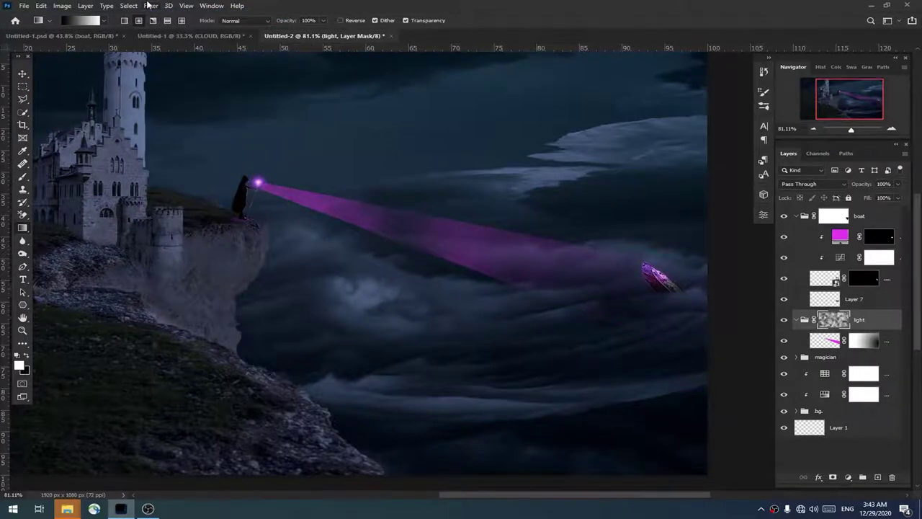
{"action": "left_click", "coordinate": [821, 341]}
Step: Soften the beam with a 5.4 px Gaussian Blur, blended as Lighter Color at 85% opacity
{"action": "left_click", "coordinate": [150, 6]}
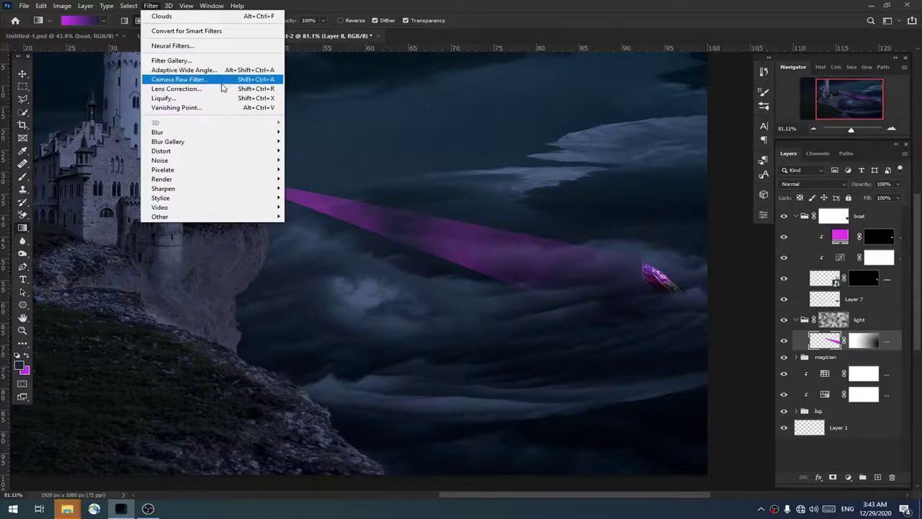
{"action": "left_click", "coordinate": [313, 176]}
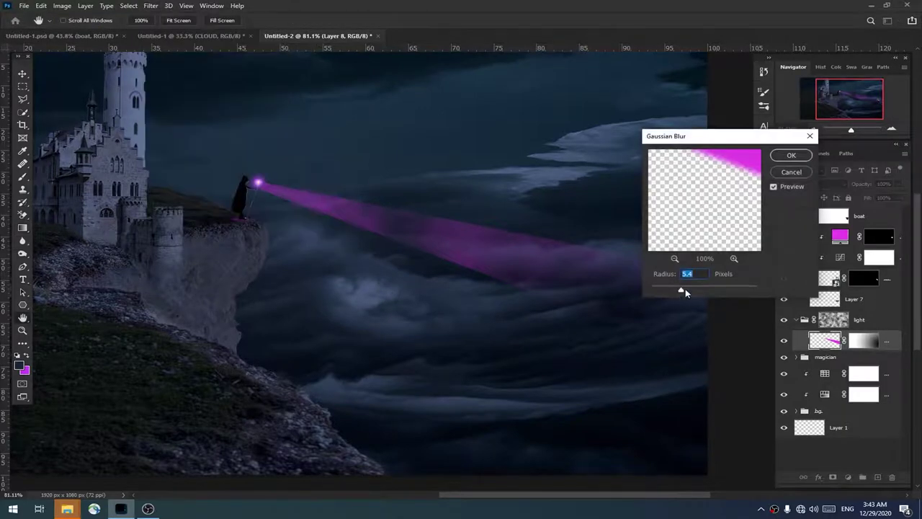
{"action": "left_click", "coordinate": [791, 155]}
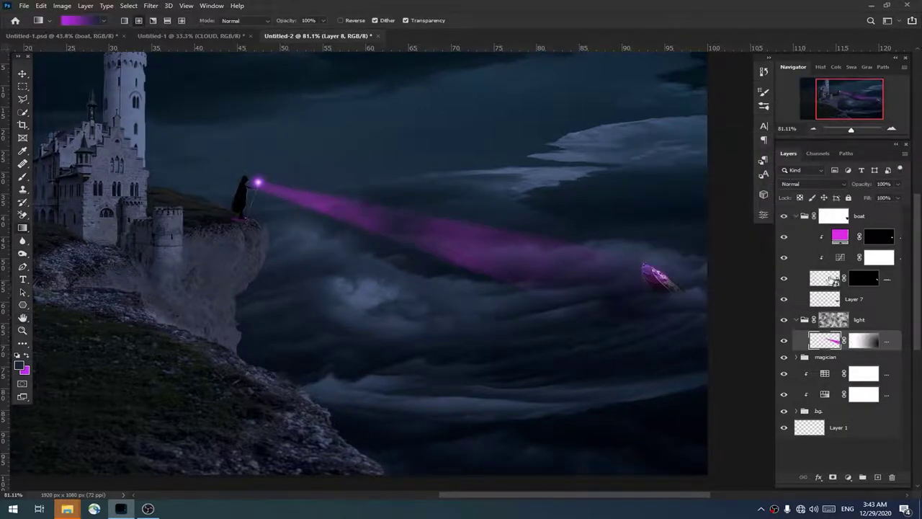
{"action": "left_click", "coordinate": [836, 186]}
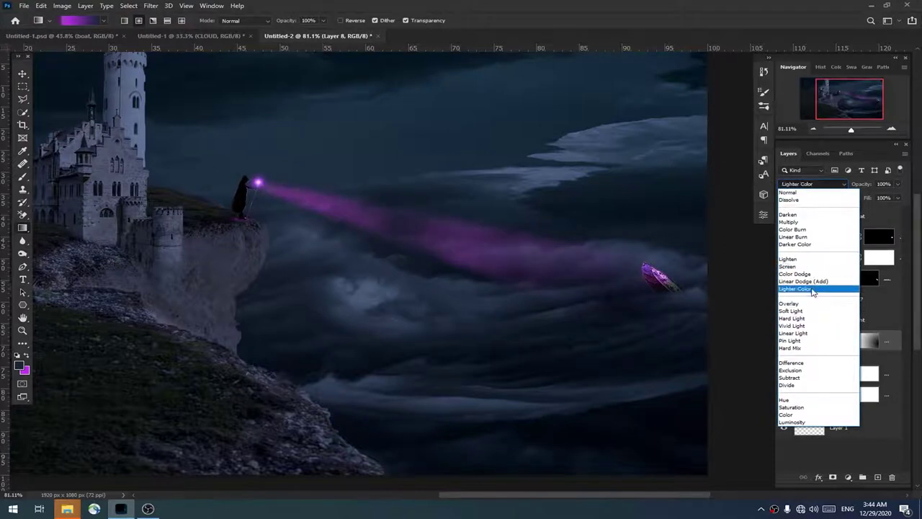
{"action": "left_click", "coordinate": [811, 289]}
{"action": "left_click_drag", "start_coordinate": [868, 187], "coordinate": [850, 186]}
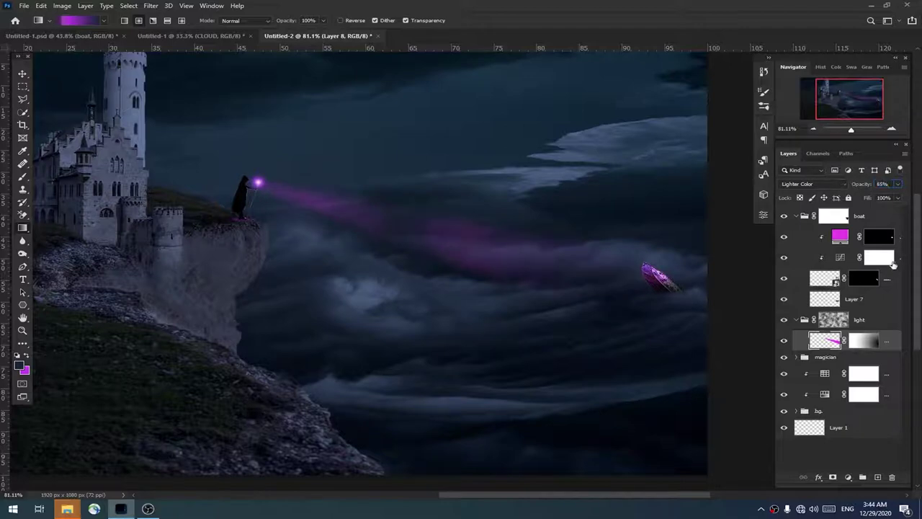
{"action": "left_click", "coordinate": [796, 319]}
{"action": "left_click", "coordinate": [796, 216]}
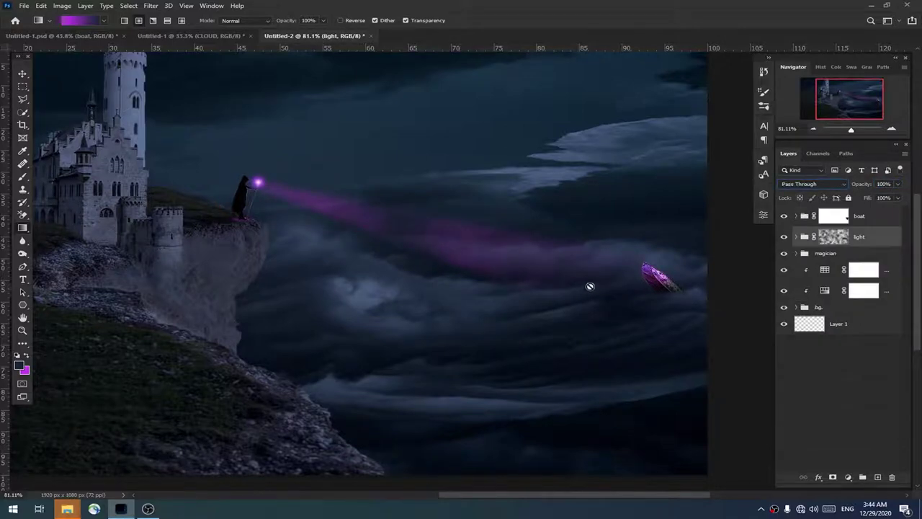
Step: Add a purple Solid Color fill layer above the castle image layer
{"action": "scroll", "coordinate": [589, 286], "scroll_direction": "down", "scroll_amount": 1}
{"action": "scroll", "coordinate": [590, 290], "scroll_direction": "up", "scroll_amount": 2}
{"action": "left_click_drag", "start_coordinate": [265, 245], "coordinate": [552, 403]}
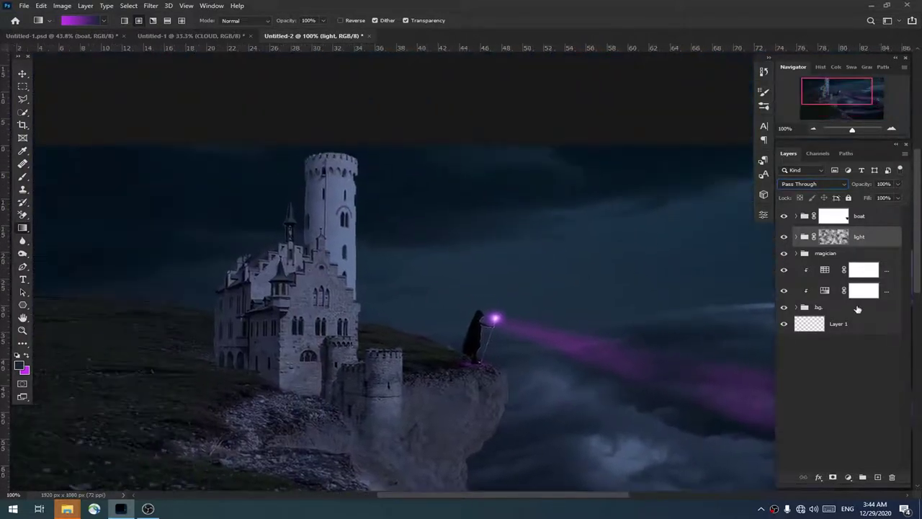
{"action": "left_click", "coordinate": [797, 308]}
{"action": "left_click", "coordinate": [783, 343]}
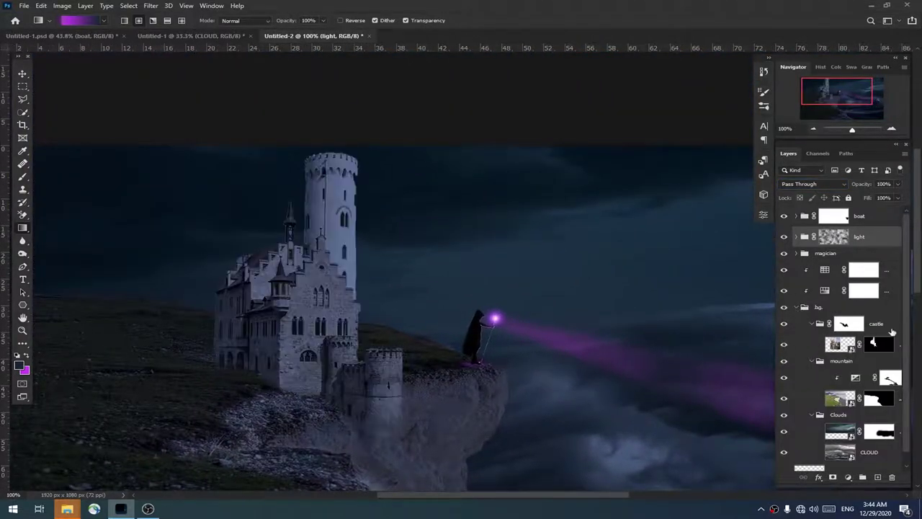
{"action": "left_click", "coordinate": [841, 345]}
{"action": "left_click", "coordinate": [848, 478]}
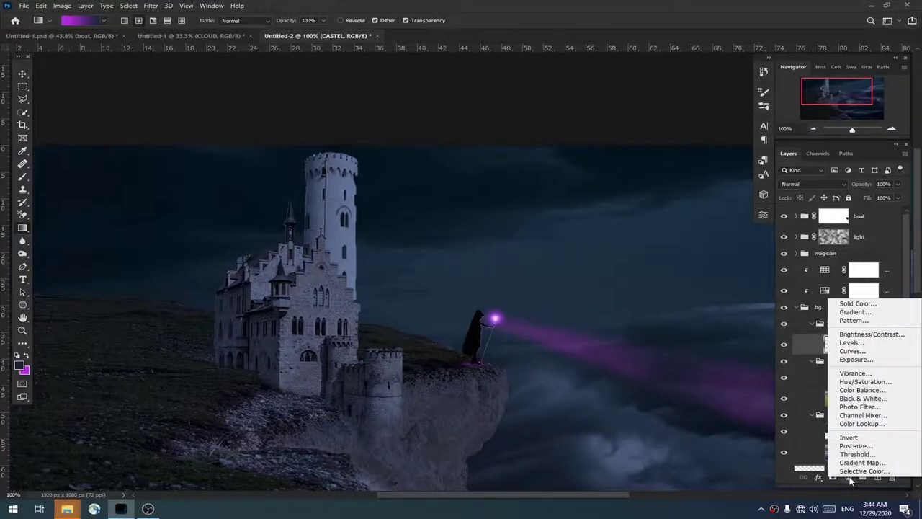
{"action": "left_click", "coordinate": [859, 306]}
{"action": "right_click", "coordinate": [803, 365]}
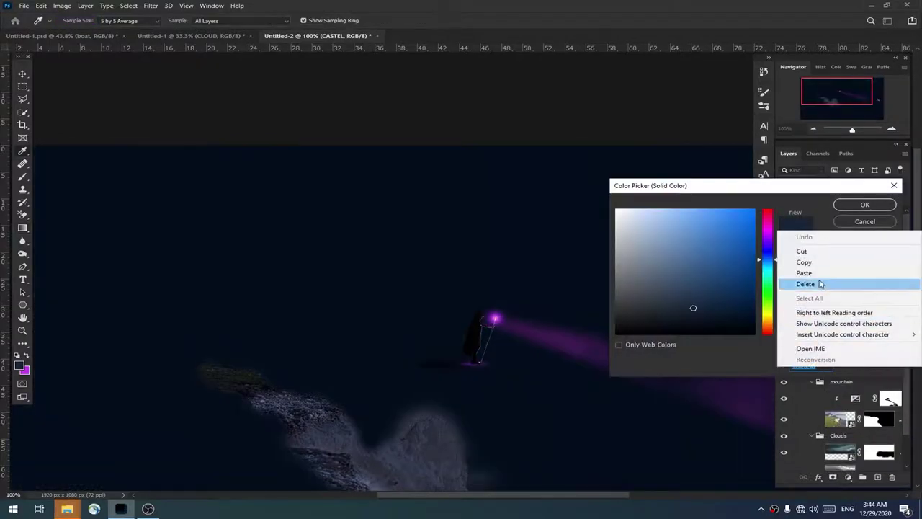
{"action": "left_click", "coordinate": [810, 274]}
{"action": "left_click", "coordinate": [857, 207]}
Step: Clip the fill to the castle with a black mask, paint it in, and blend as Color
{"action": "left_click", "coordinate": [878, 348]}
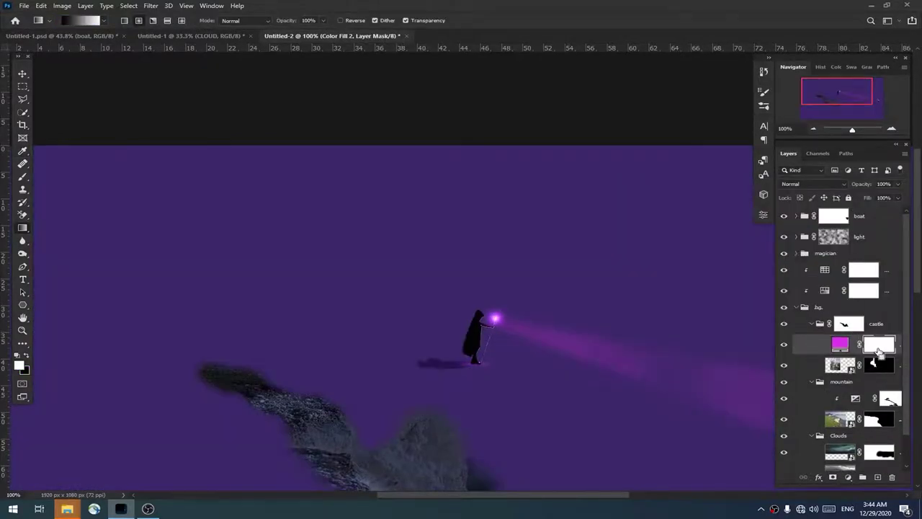
{"action": "key", "text": "ctrl+i"}
{"action": "key", "text": "ctrl+alt+g"}
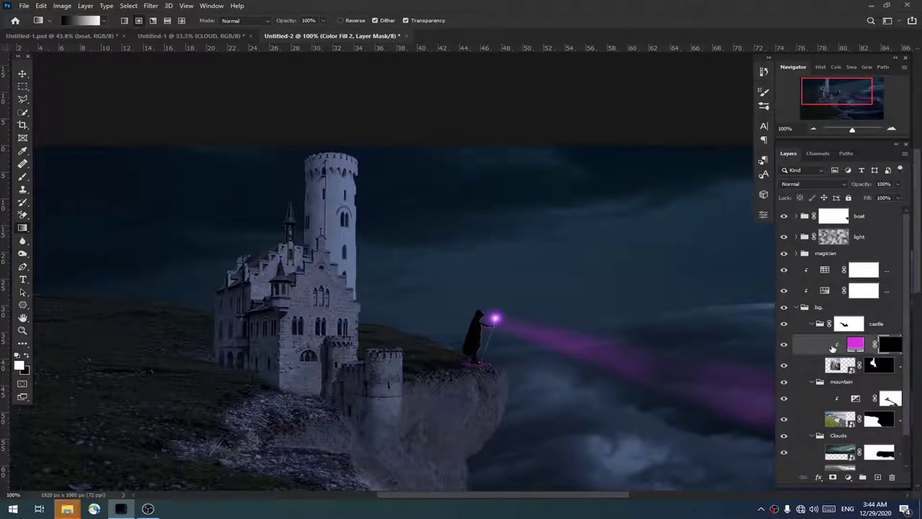
{"action": "key", "text": "b"}
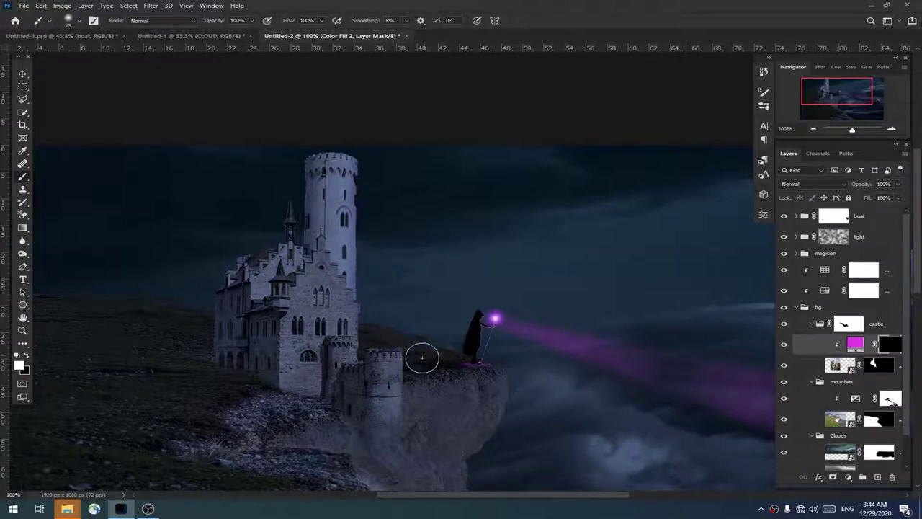
{"action": "left_click_drag", "start_coordinate": [415, 324], "coordinate": [375, 300]}
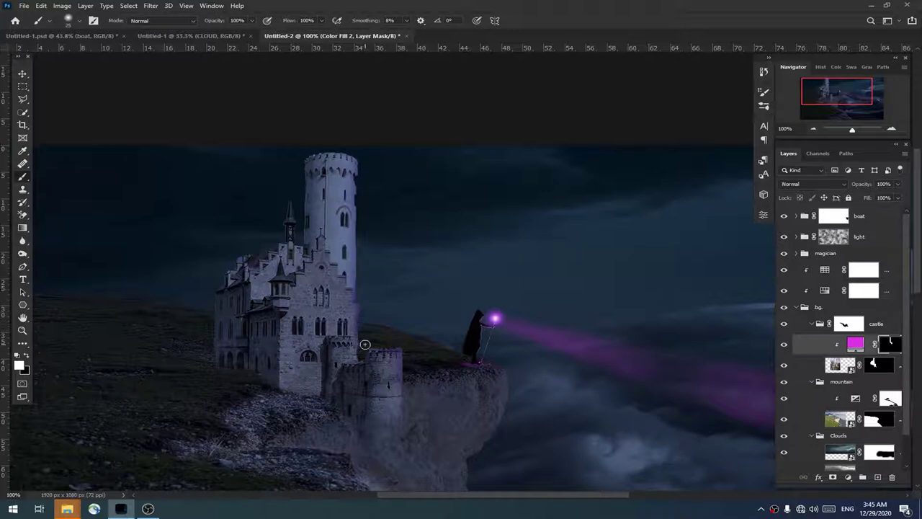
{"action": "left_click_drag", "start_coordinate": [395, 305], "coordinate": [424, 317]}
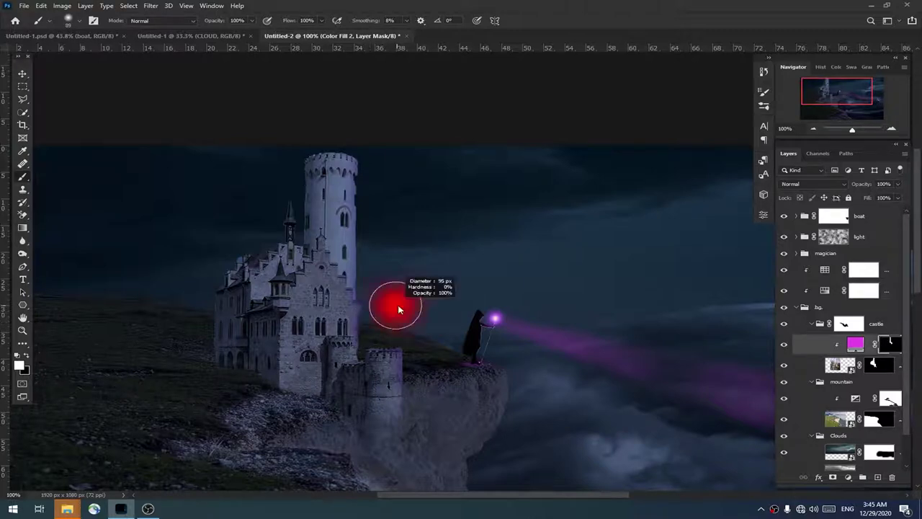
{"action": "left_click_drag", "start_coordinate": [420, 308], "coordinate": [404, 317]}
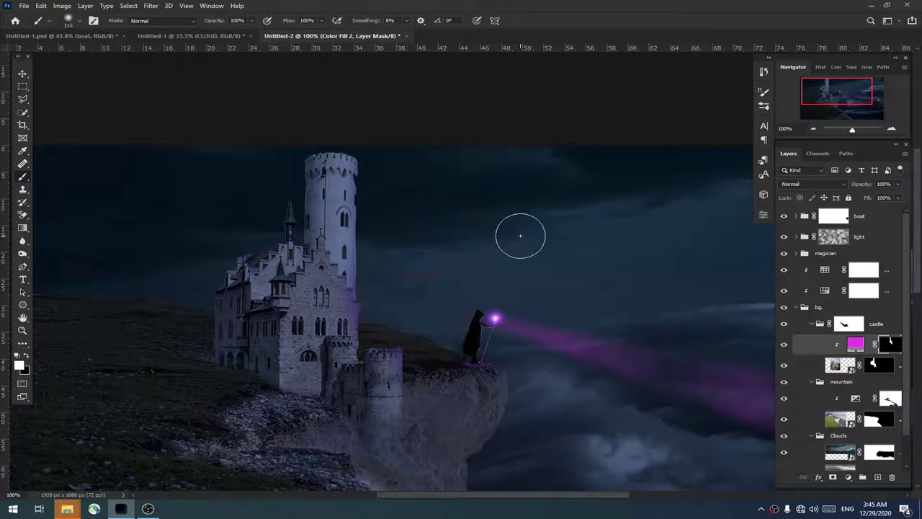
{"action": "left_click", "coordinate": [835, 185]}
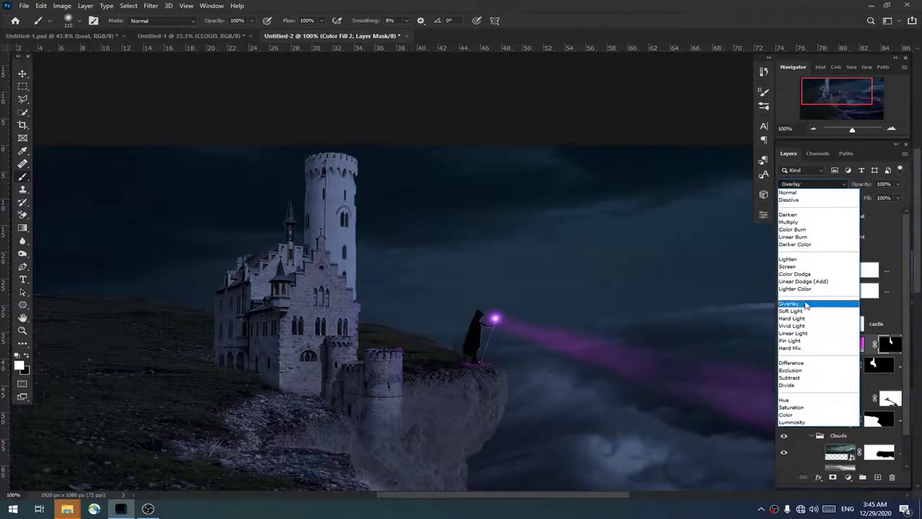
{"action": "left_click", "coordinate": [785, 415]}
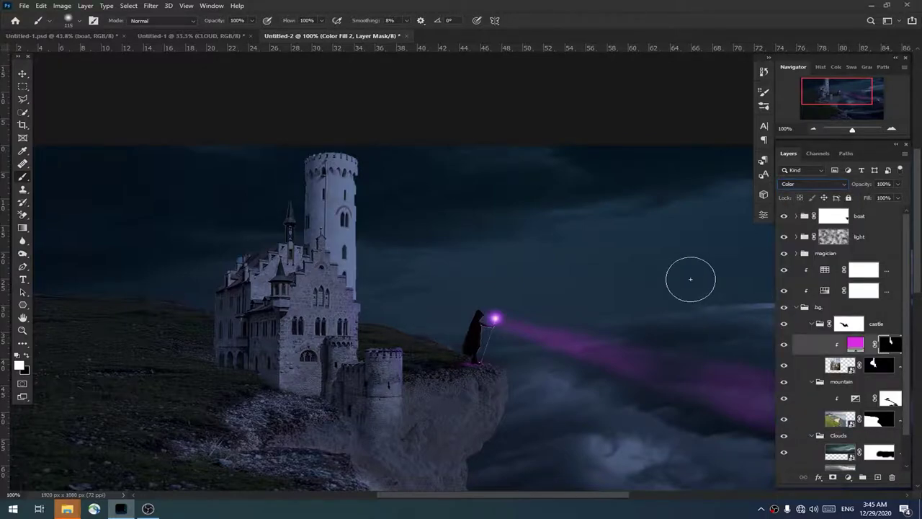
{"action": "scroll", "coordinate": [692, 283], "scroll_direction": "down", "scroll_amount": 2}
{"action": "scroll", "coordinate": [691, 283], "scroll_direction": "down", "scroll_amount": 1}
{"action": "scroll", "coordinate": [593, 315], "scroll_direction": "down", "scroll_amount": 1}
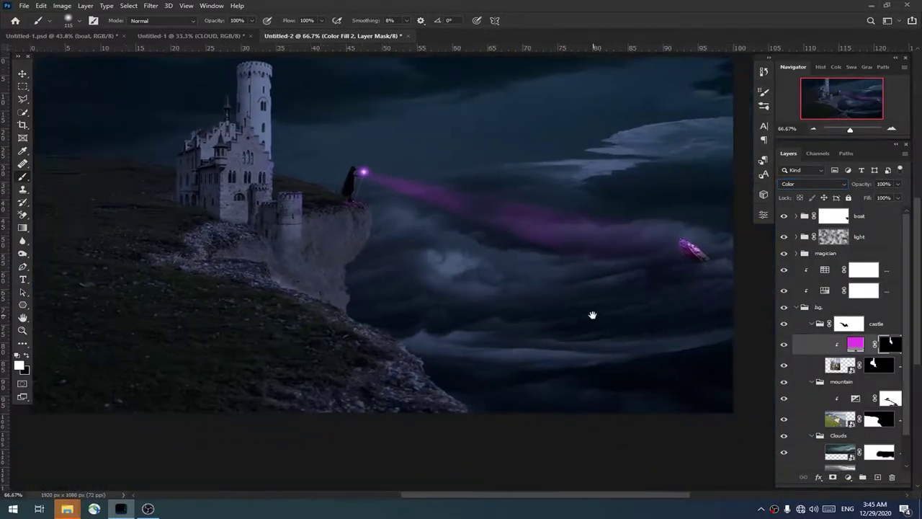
Step: Add a new layer above the mountain group's exposure adjustment, filled with 50% Gray
{"action": "scroll", "coordinate": [593, 315], "scroll_direction": "down", "scroll_amount": 1}
{"action": "left_click", "coordinate": [812, 324]}
{"action": "left_click", "coordinate": [836, 344]}
{"action": "left_click", "coordinate": [857, 360]}
{"action": "left_click", "coordinate": [878, 478]}
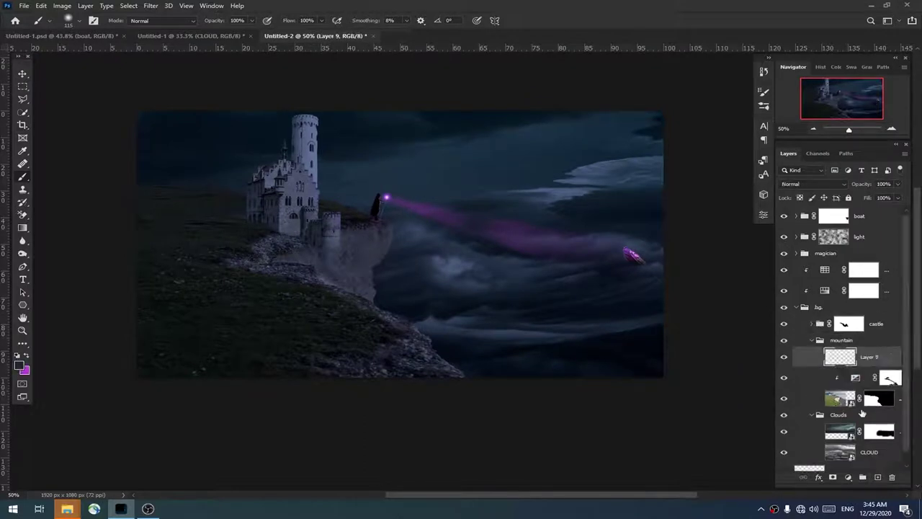
{"action": "key", "text": "shift+F5"}
{"action": "left_click", "coordinate": [601, 142]}
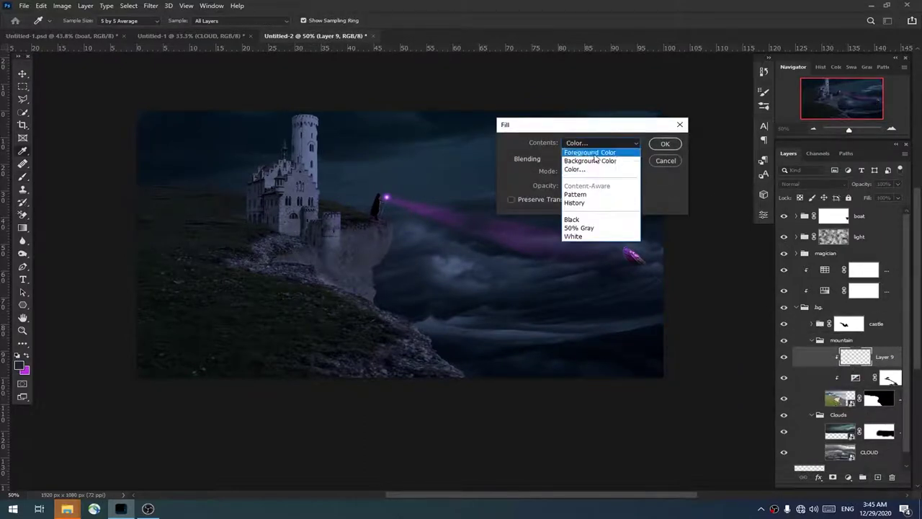
{"action": "left_click", "coordinate": [579, 228]}
{"action": "left_click", "coordinate": [665, 144]}
Step: Set the gray layer to Soft Light and dodge and burn shading into the cliff
{"action": "left_click", "coordinate": [813, 183]}
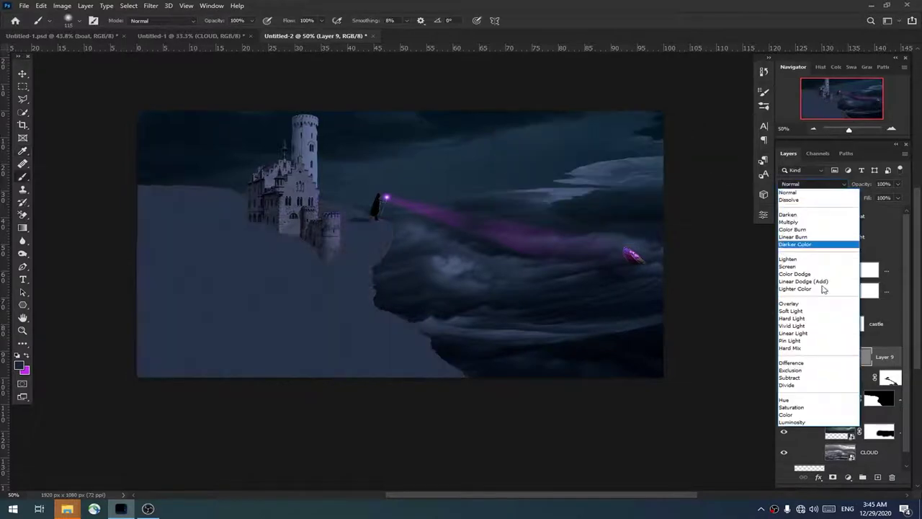
{"action": "left_click", "coordinate": [823, 310]}
{"action": "key", "text": "o"}
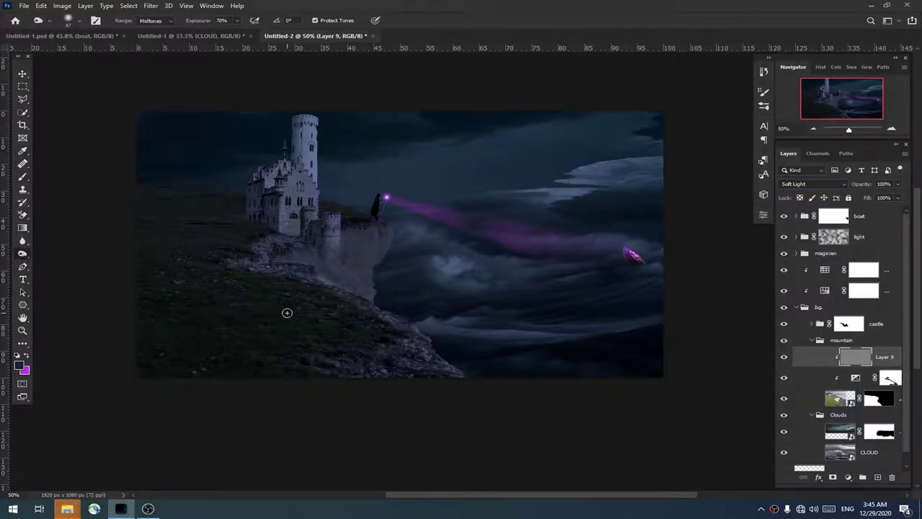
{"action": "mouse_move", "coordinate": [287, 313]}
{"action": "left_mouse_down"}
{"action": "mouse_move", "coordinate": [319, 306]}
{"action": "mouse_move", "coordinate": [239, 307]}
{"action": "mouse_move", "coordinate": [217, 343]}
{"action": "left_mouse_up"}
{"action": "right_click", "coordinate": [22, 254]}
{"action": "left_click", "coordinate": [57, 263]}
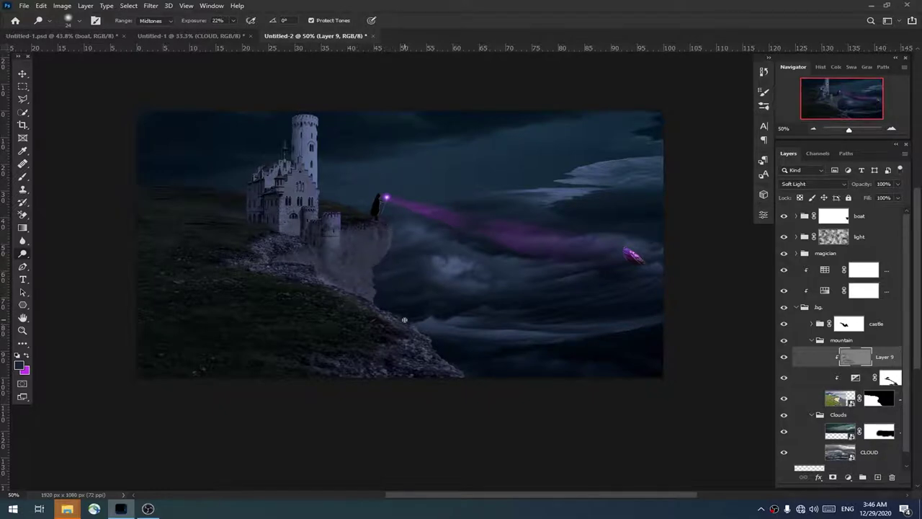
{"action": "left_click", "coordinate": [784, 357]}
Step: Paint soft black shading on a new layer over the left hillside and rocky castle base
{"action": "left_click", "coordinate": [879, 476]}
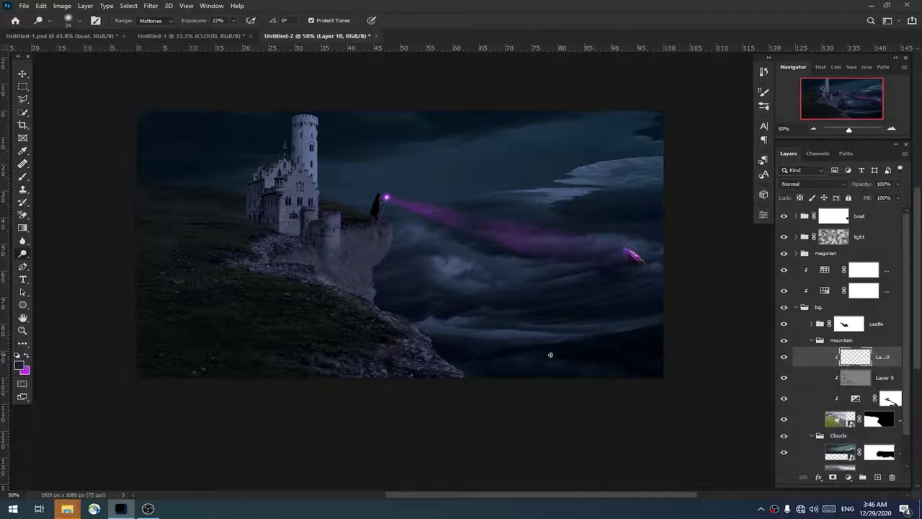
{"action": "key", "text": "b"}
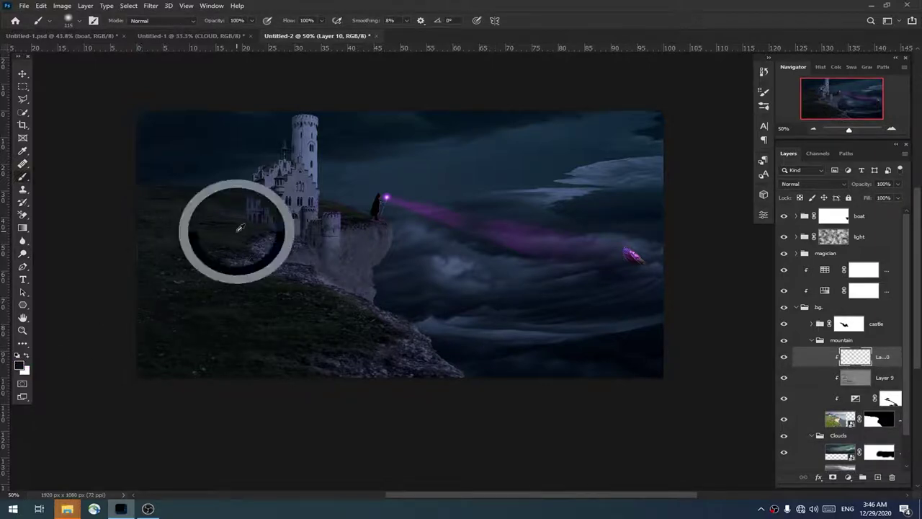
{"action": "mouse_move", "coordinate": [263, 250]}
{"action": "left_mouse_down"}
{"action": "mouse_move", "coordinate": [159, 233]}
{"action": "mouse_move", "coordinate": [170, 252]}
{"action": "mouse_move", "coordinate": [233, 257]}
{"action": "mouse_move", "coordinate": [167, 247]}
{"action": "mouse_move", "coordinate": [122, 271]}
{"action": "left_mouse_up"}
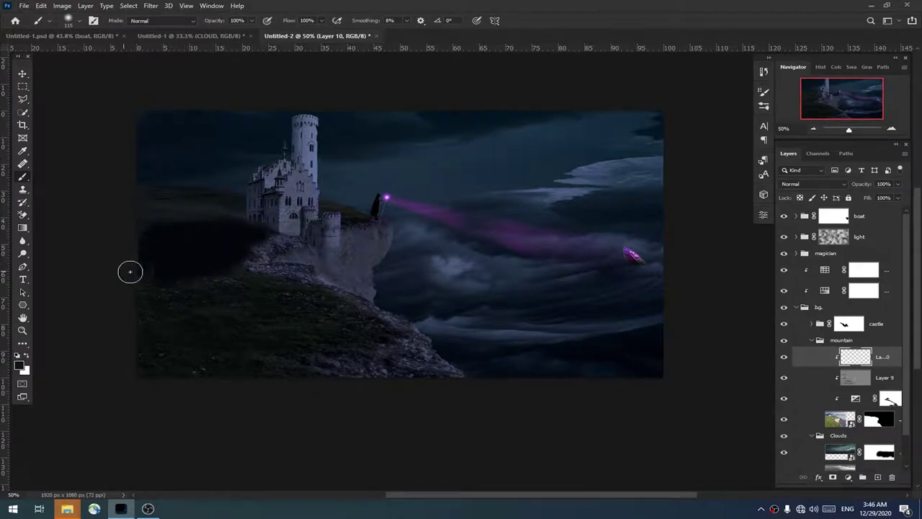
{"action": "left_click_drag", "start_coordinate": [294, 235], "coordinate": [253, 253]}
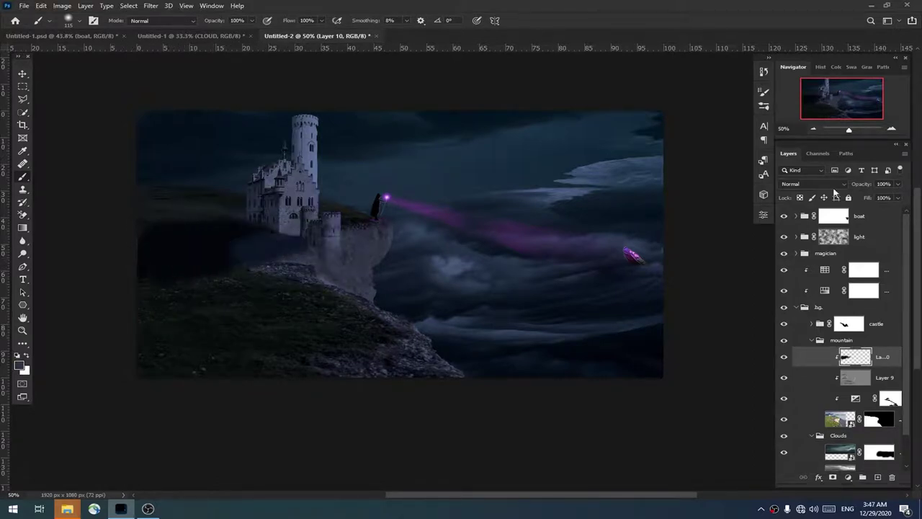
{"action": "left_click_drag", "start_coordinate": [286, 240], "coordinate": [202, 257]}
Step: Blend the shading layer as Soft Light at 60% opacity
{"action": "left_click", "coordinate": [829, 184]}
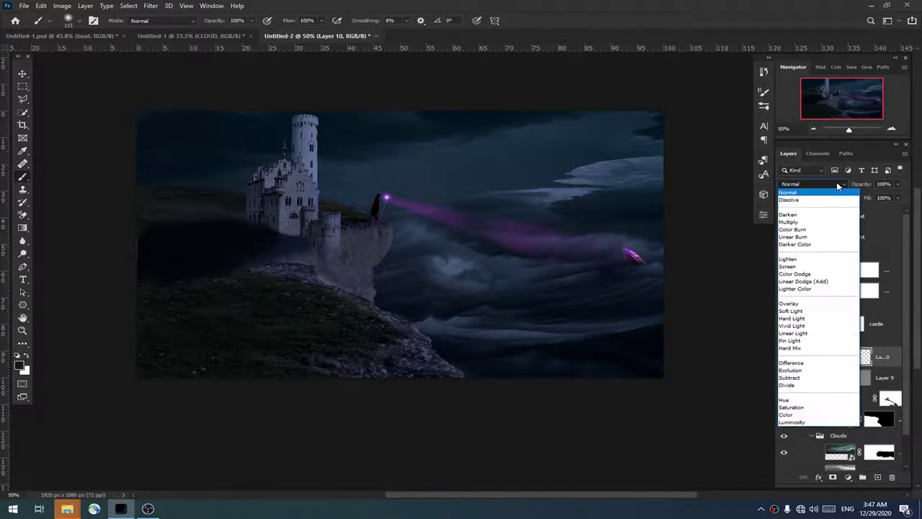
{"action": "left_click", "coordinate": [814, 311]}
{"action": "left_click_drag", "start_coordinate": [864, 186], "coordinate": [843, 186]}
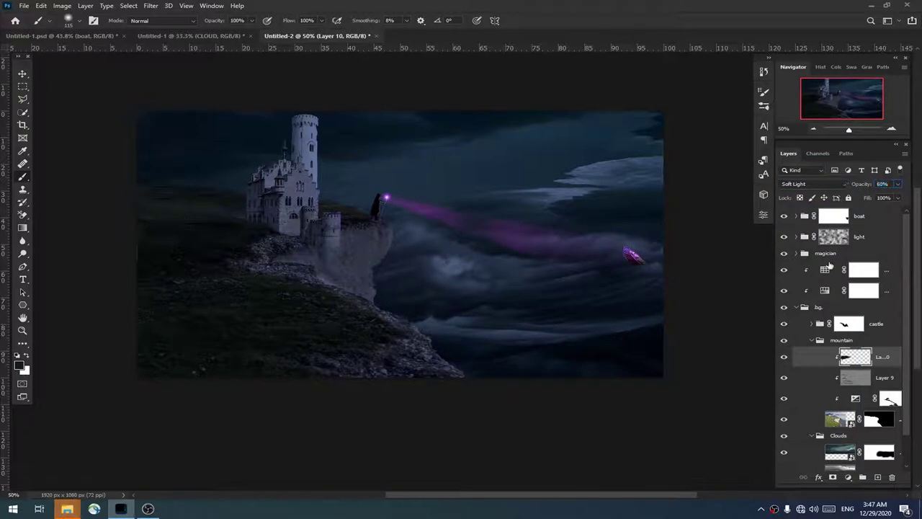
{"action": "left_click", "coordinate": [784, 357]}
{"action": "left_click", "coordinate": [796, 308]}
{"action": "left_click", "coordinate": [796, 216]}
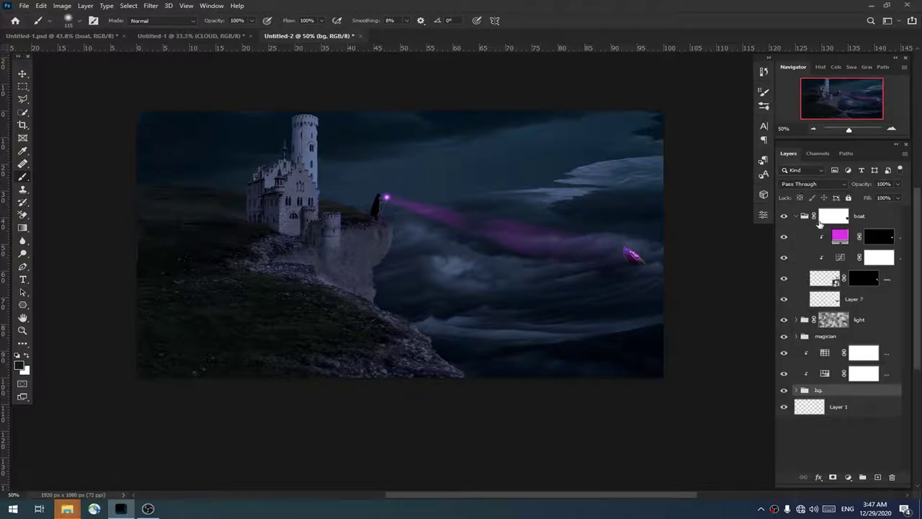
Step: Create Layer 11 above Layer 7, move it to the top of the stack, set Soft Light
{"action": "left_click", "coordinate": [840, 238]}
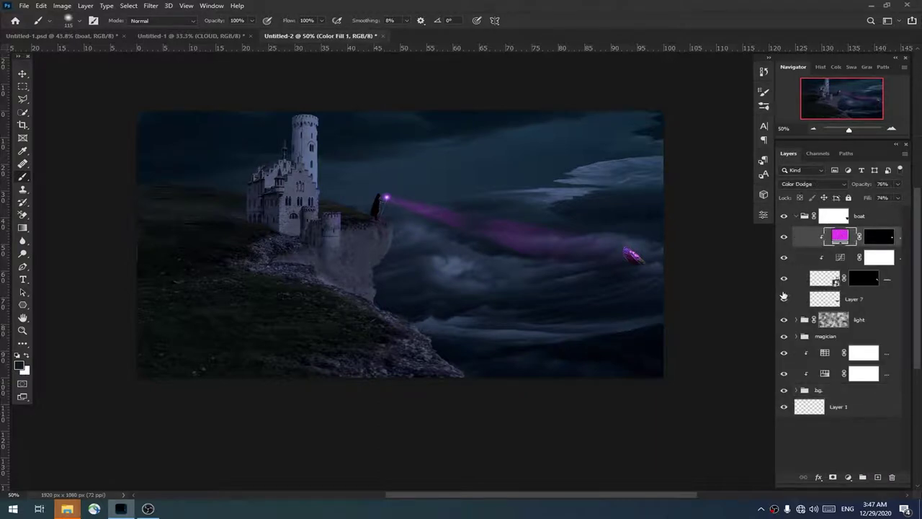
{"action": "left_click", "coordinate": [854, 298]}
{"action": "left_click", "coordinate": [878, 477]}
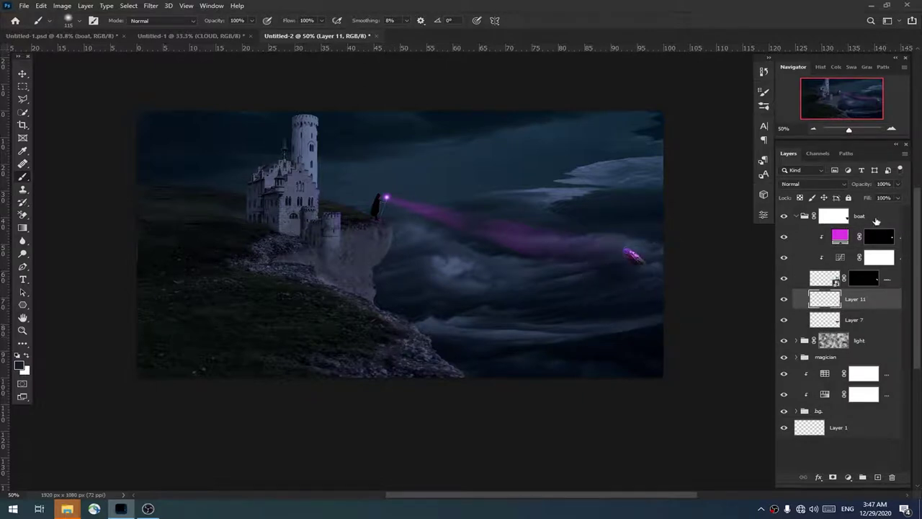
{"action": "left_click_drag", "start_coordinate": [875, 221], "coordinate": [865, 212]}
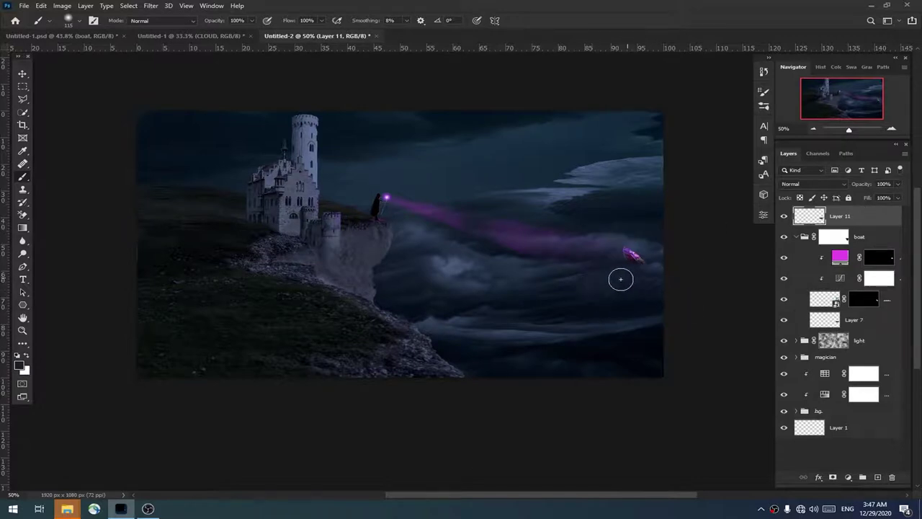
{"action": "left_click", "coordinate": [813, 184]}
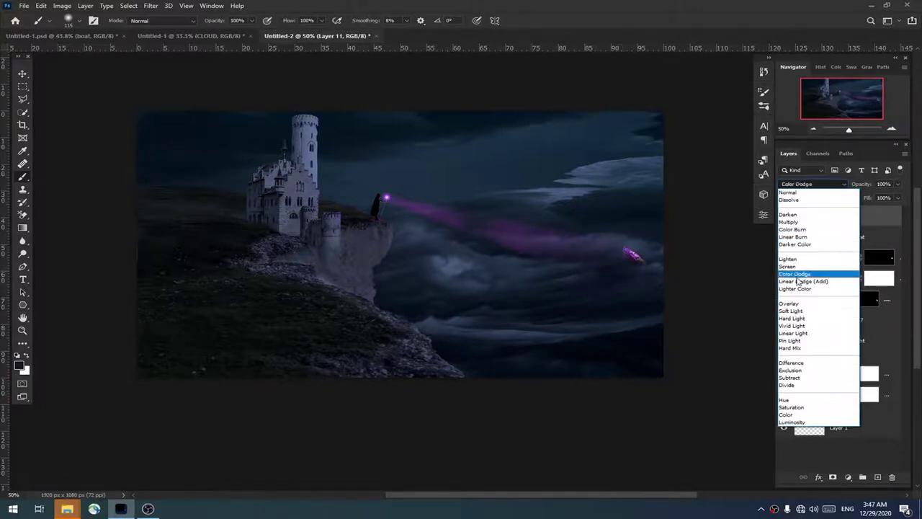
{"action": "left_click", "coordinate": [796, 311]}
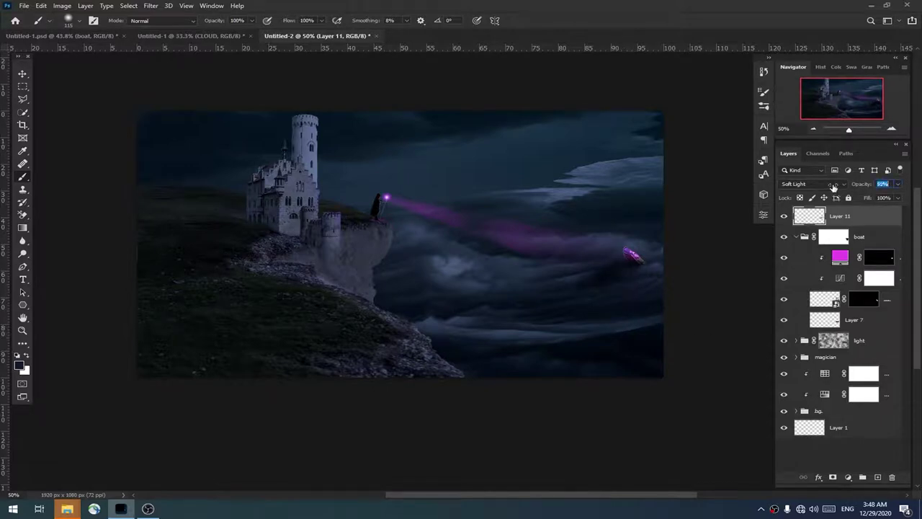
Step: Make Layer 11 visible and group all composite layers into a group named 'full'
{"action": "left_click", "coordinate": [785, 216]}
{"action": "left_click", "coordinate": [796, 237]}
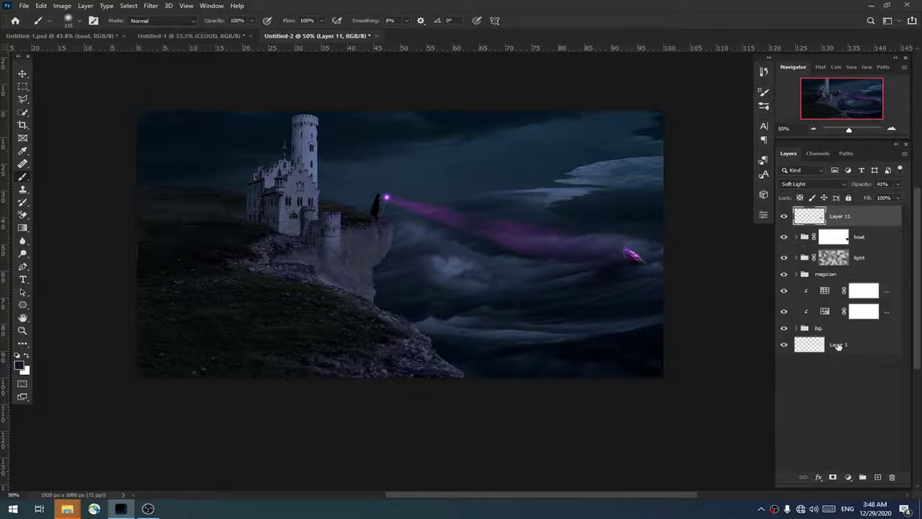
{"action": "left_click", "coordinate": [873, 331], "text": "shift"}
{"action": "key", "text": "ctrl+g"}
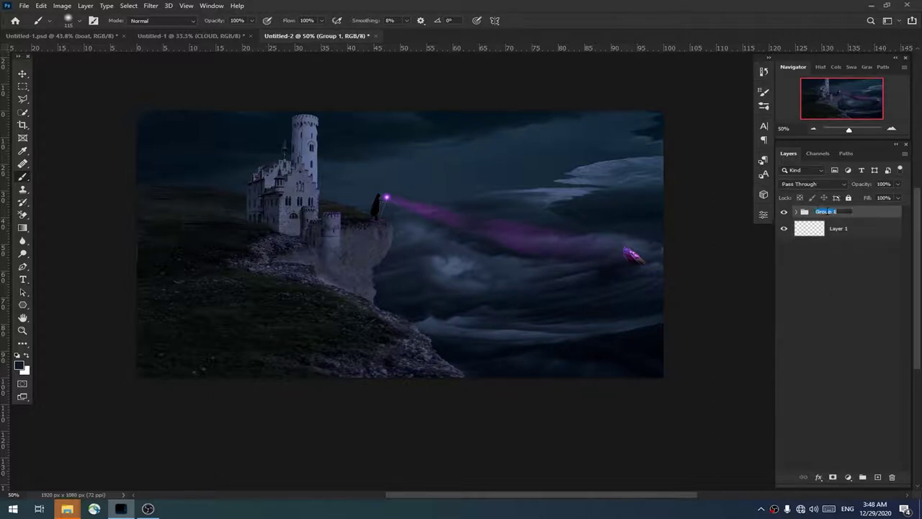
{"action": "type", "text": "full"}
{"action": "key", "text": "Return"}
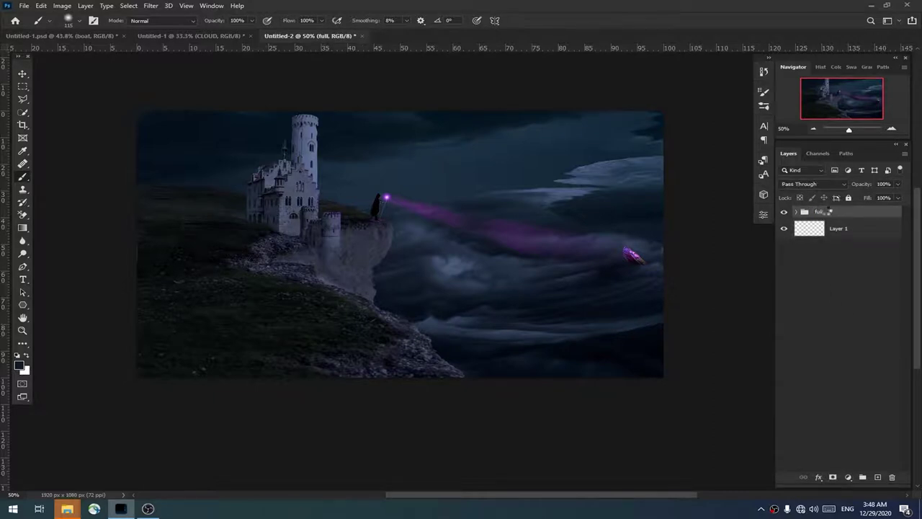
Step: Stamp a merged Layer 12 above 'full', convert it to a smart object, and open Camera Raw Filter
{"action": "key", "text": "ctrl+shift+alt+e"}
{"action": "right_click", "coordinate": [836, 216]}
{"action": "left_click", "coordinate": [749, 214]}
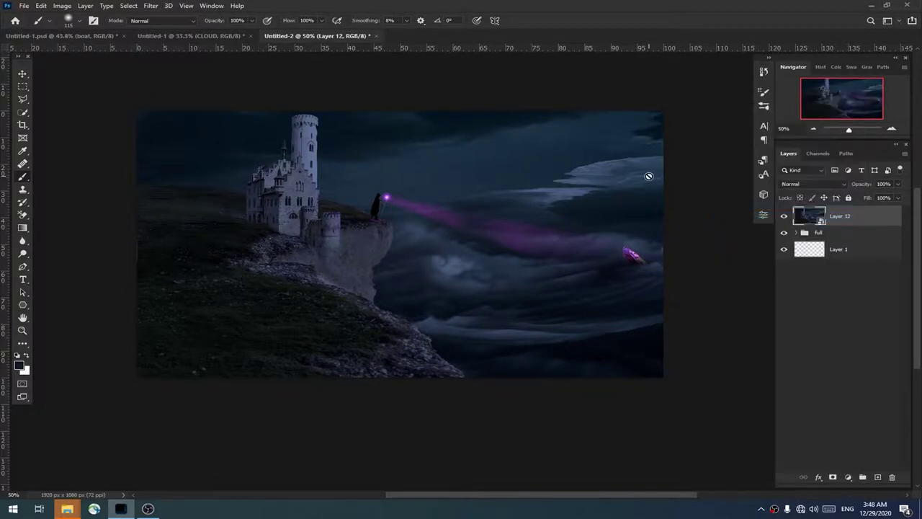
{"action": "left_click", "coordinate": [160, 6]}
{"action": "left_click", "coordinate": [219, 80]}
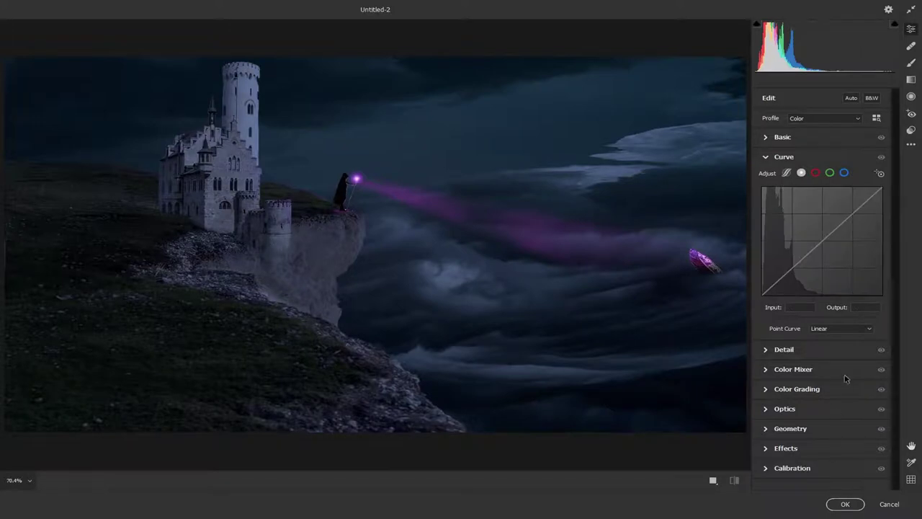
Step: Set Camera Raw Basic: Temperature -12, Contrast +5, Shadows -25, Texture -20, Dehaze -21
{"action": "left_click", "coordinate": [767, 159]}
{"action": "left_click", "coordinate": [767, 138]}
{"action": "mouse_move", "coordinate": [813, 180]}
{"action": "left_mouse_down"}
{"action": "mouse_move", "coordinate": [829, 191]}
{"action": "mouse_move", "coordinate": [816, 215]}
{"action": "left_mouse_up"}
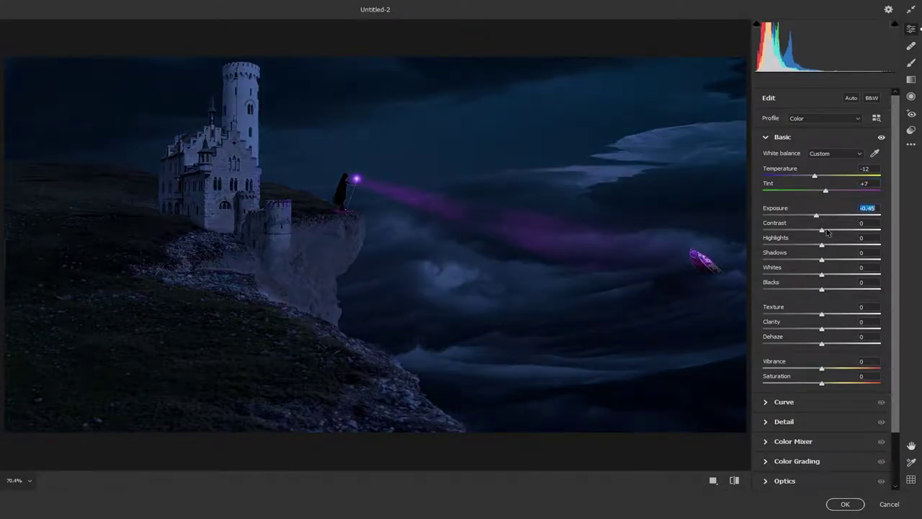
{"action": "left_click_drag", "start_coordinate": [822, 230], "coordinate": [834, 245]}
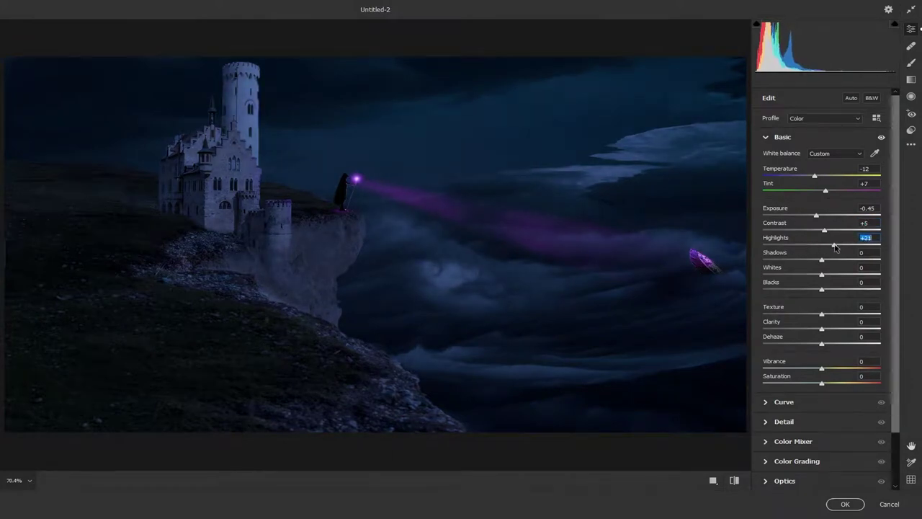
{"action": "left_click_drag", "start_coordinate": [822, 258], "coordinate": [807, 258]}
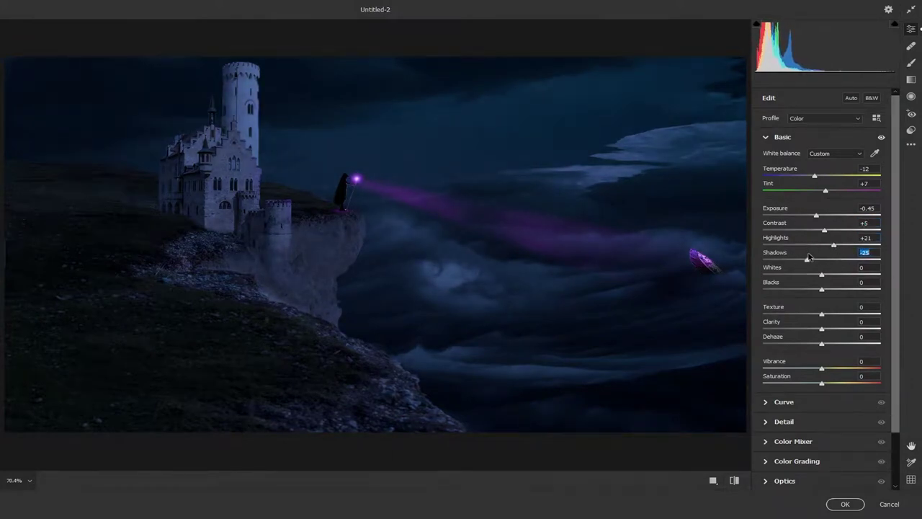
{"action": "mouse_move", "coordinate": [822, 315]}
{"action": "left_mouse_down"}
{"action": "mouse_move", "coordinate": [804, 314]}
{"action": "mouse_move", "coordinate": [877, 328]}
{"action": "mouse_move", "coordinate": [811, 329]}
{"action": "left_mouse_up"}
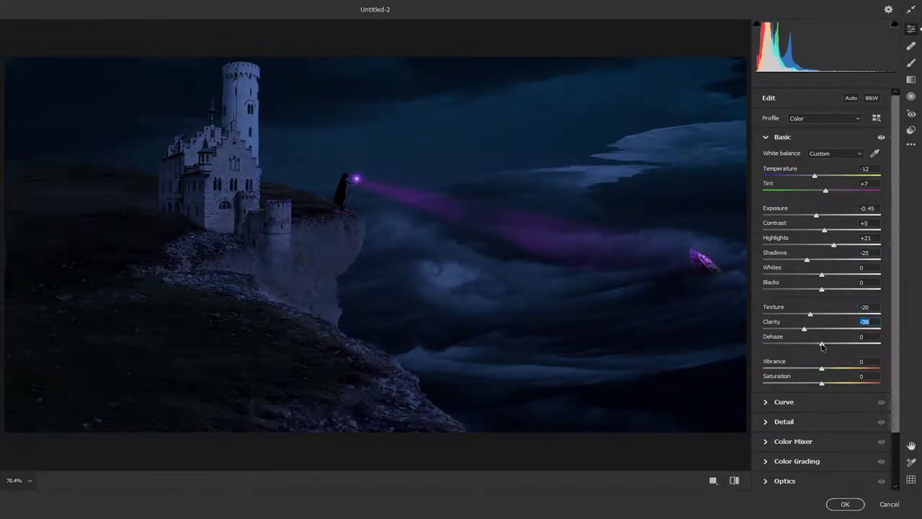
{"action": "mouse_move", "coordinate": [864, 344]}
{"action": "left_mouse_down"}
{"action": "mouse_move", "coordinate": [811, 344]}
{"action": "mouse_move", "coordinate": [832, 368]}
{"action": "left_mouse_up"}
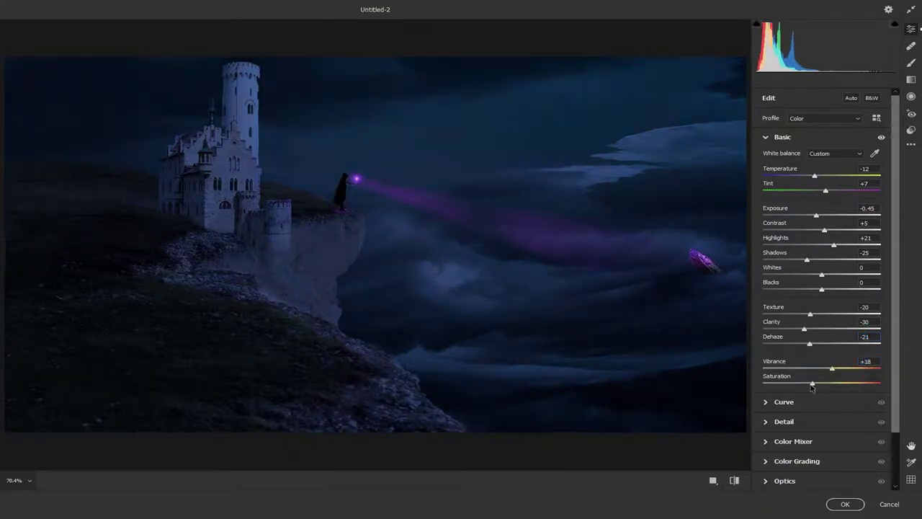
{"action": "left_click", "coordinate": [765, 139]}
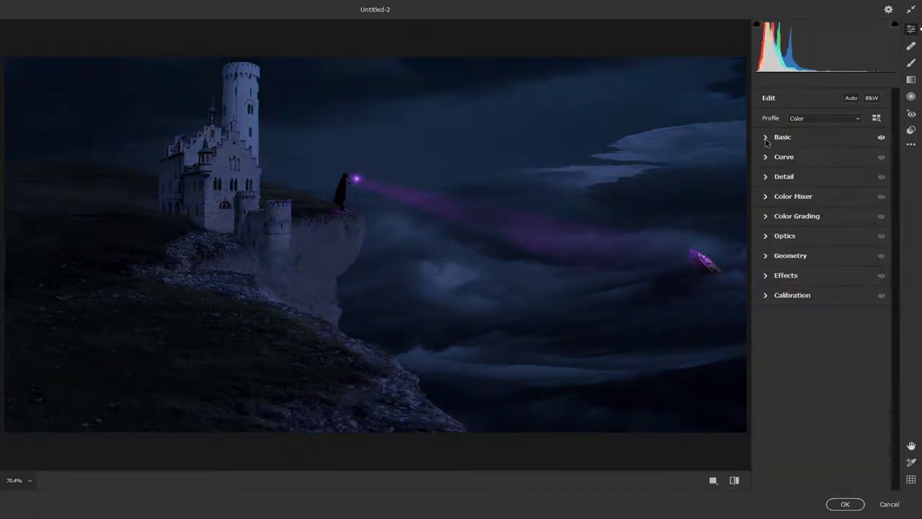
Step: Add RGB point-curve points lifting the highlights, then bend the blue channel curve
{"action": "left_click", "coordinate": [766, 157]}
{"action": "left_click", "coordinate": [785, 274]}
{"action": "left_click", "coordinate": [858, 211]}
{"action": "left_click_drag", "start_coordinate": [858, 211], "coordinate": [860, 201]}
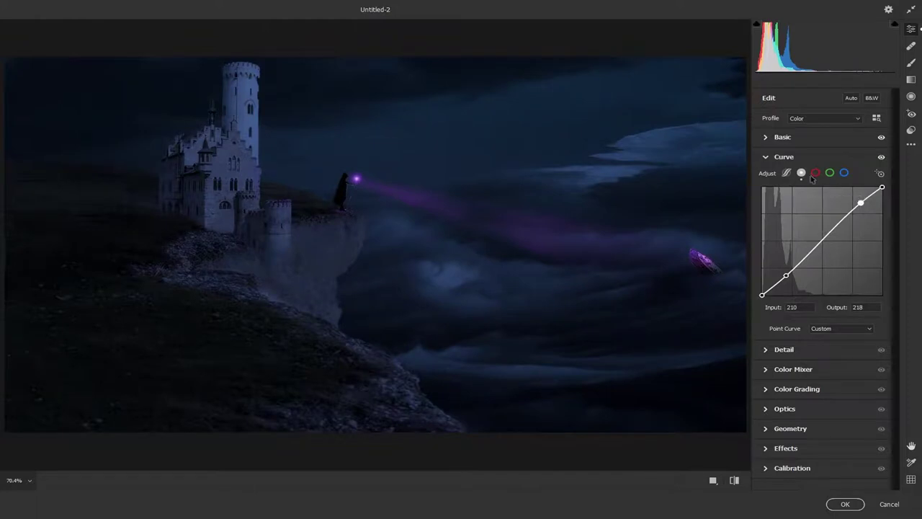
{"action": "left_click", "coordinate": [843, 173]}
{"action": "left_click", "coordinate": [819, 245]}
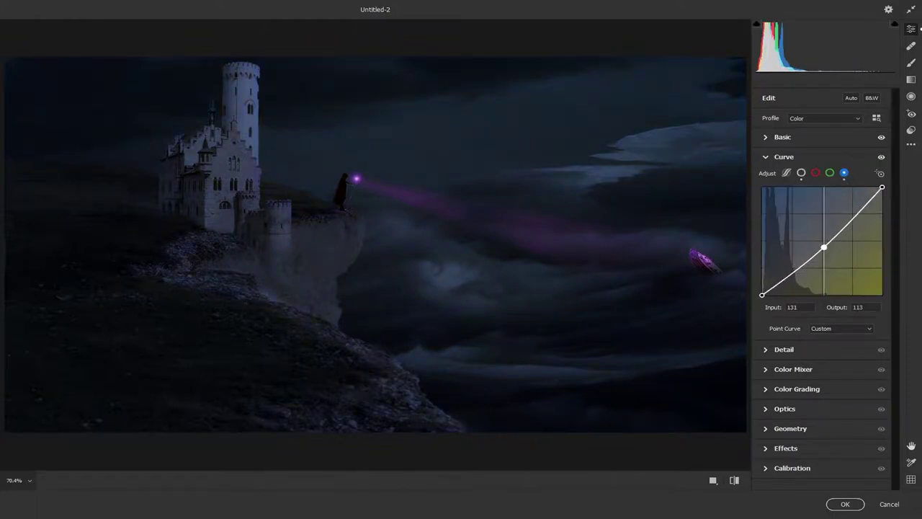
{"action": "left_click", "coordinate": [863, 202]}
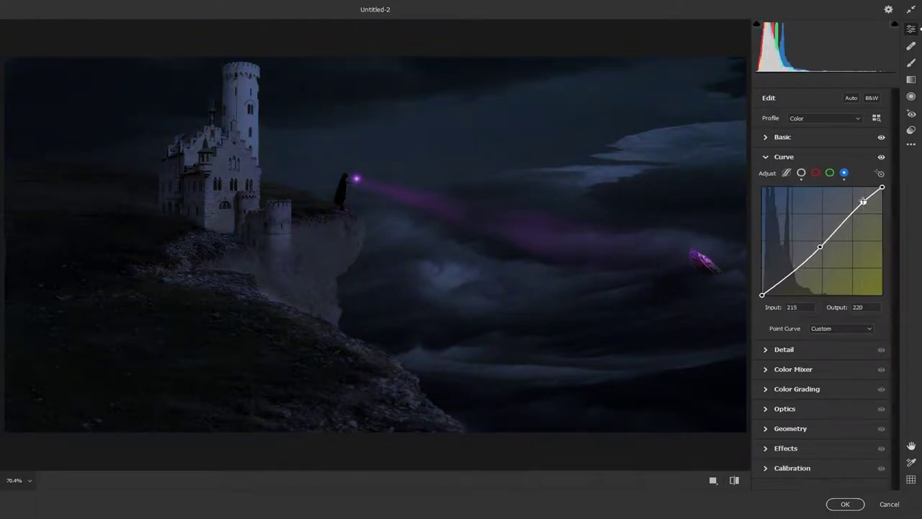
Step: Try points on the red channel curve, then delete them to leave red straight
{"action": "left_click", "coordinate": [816, 173]}
{"action": "left_click_drag", "start_coordinate": [770, 289], "coordinate": [770, 286]}
{"action": "left_click_drag", "start_coordinate": [864, 205], "coordinate": [867, 203]}
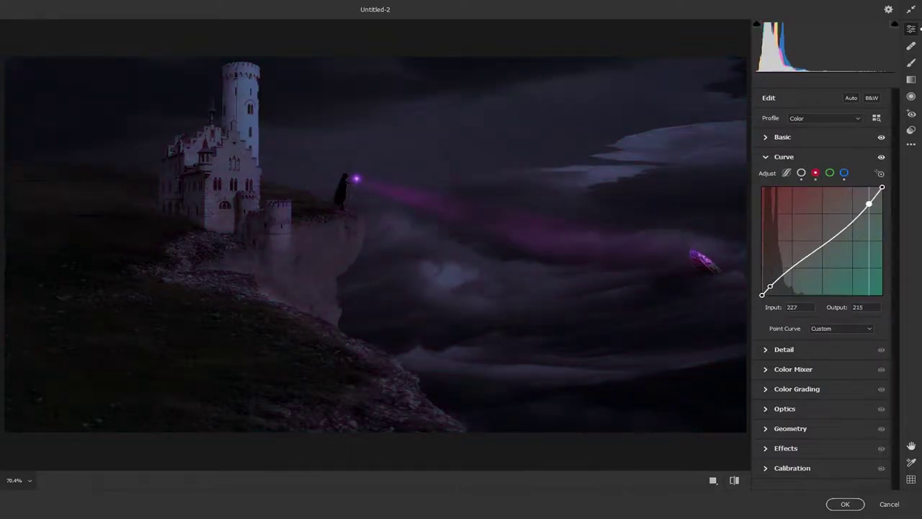
{"action": "left_click_drag", "start_coordinate": [770, 286], "coordinate": [771, 286]}
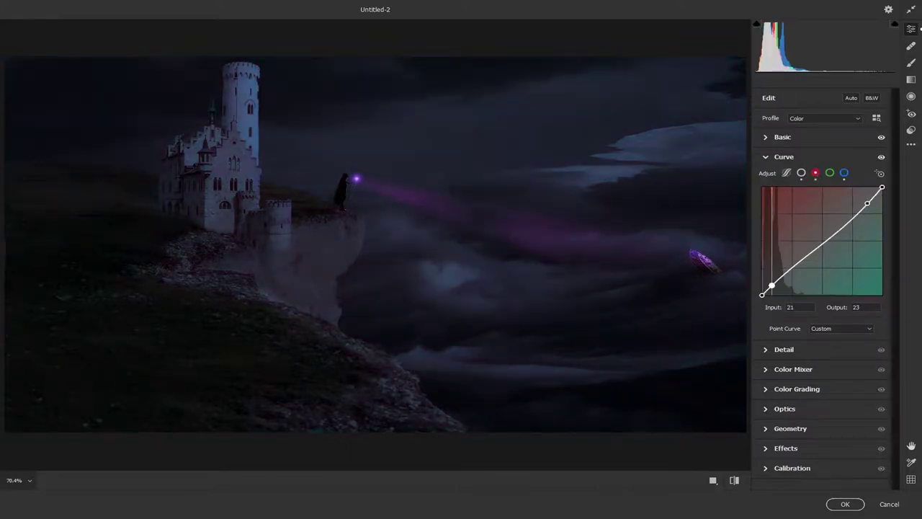
{"action": "left_click_drag", "start_coordinate": [867, 204], "coordinate": [835, 228]}
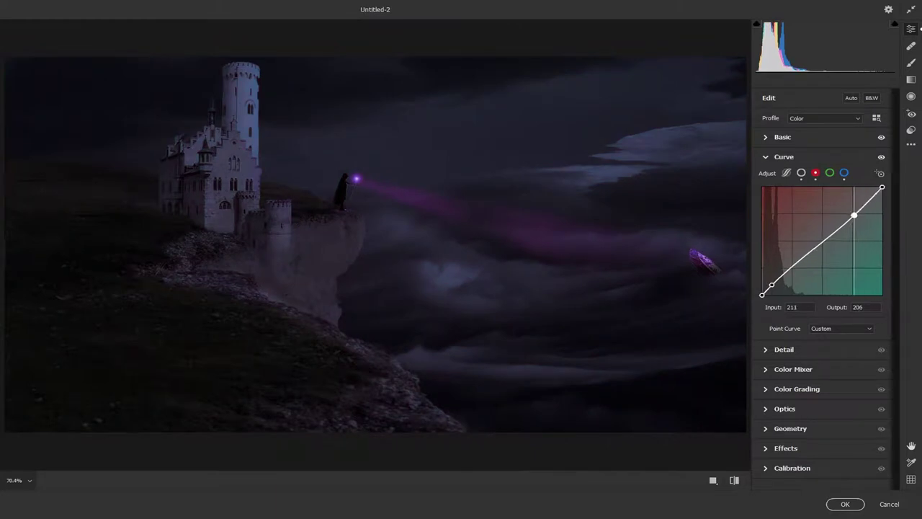
{"action": "key", "text": "Delete"}
{"action": "key", "text": "Delete"}
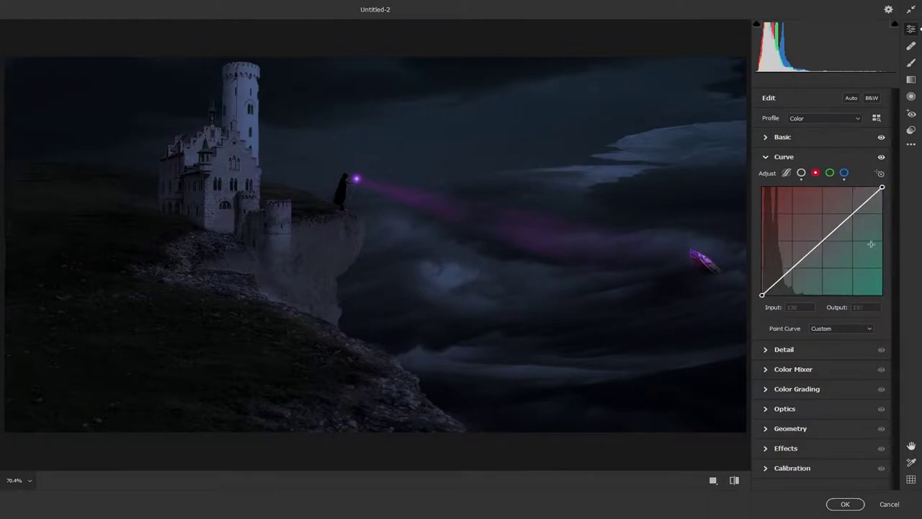
{"action": "left_click", "coordinate": [765, 157]}
Step: In Color Mixer Luminance, darken Yellows and Oranges and brighten Aquas
{"action": "left_click", "coordinate": [766, 198]}
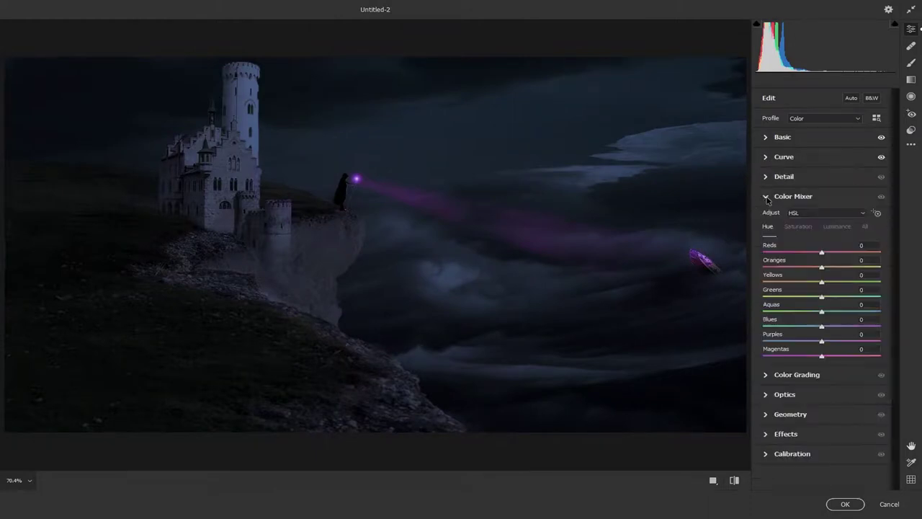
{"action": "left_click", "coordinate": [839, 227]}
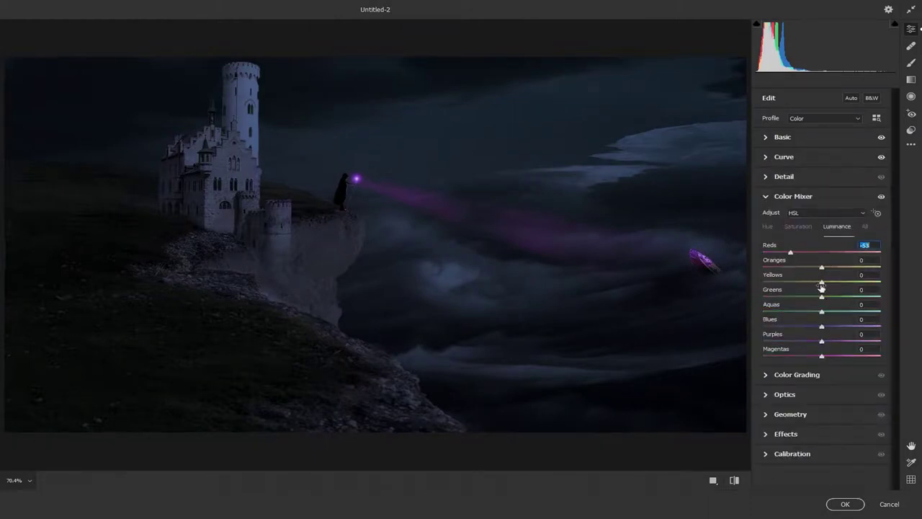
{"action": "left_click_drag", "start_coordinate": [804, 286], "coordinate": [798, 286]}
{"action": "mouse_move", "coordinate": [821, 311]}
{"action": "left_mouse_down"}
{"action": "mouse_move", "coordinate": [837, 312]}
{"action": "mouse_move", "coordinate": [837, 342]}
{"action": "left_mouse_up"}
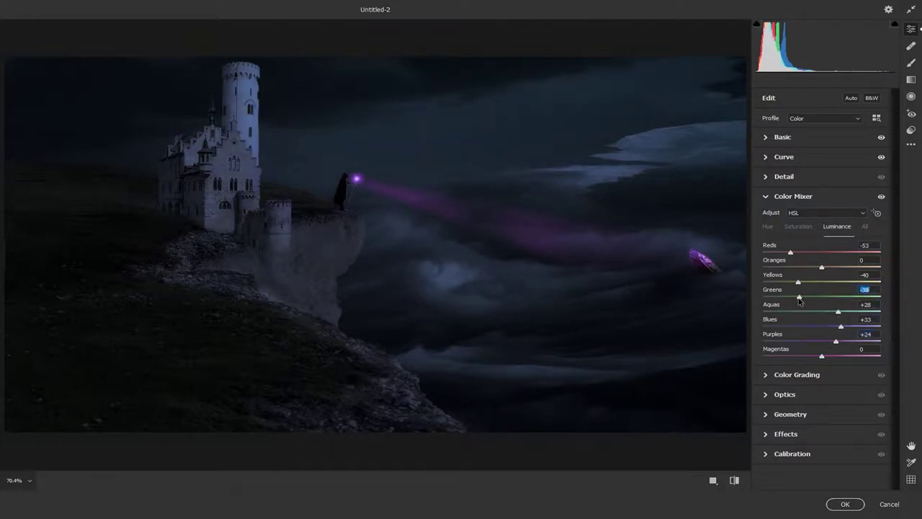
{"action": "left_click_drag", "start_coordinate": [824, 268], "coordinate": [791, 267]}
{"action": "left_click", "coordinate": [766, 196]}
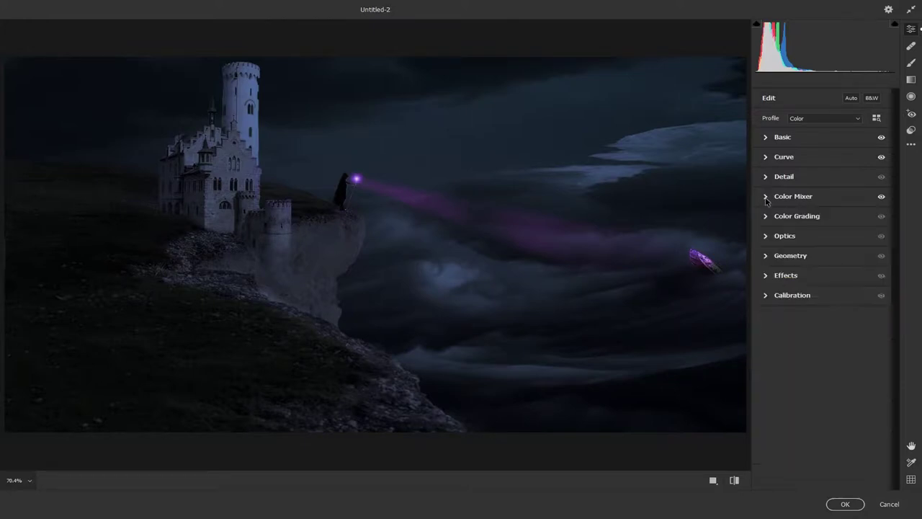
Step: Shift the Calibration primary hues, add a dark vignette, and apply the Camera Raw grade
{"action": "left_click", "coordinate": [766, 296]}
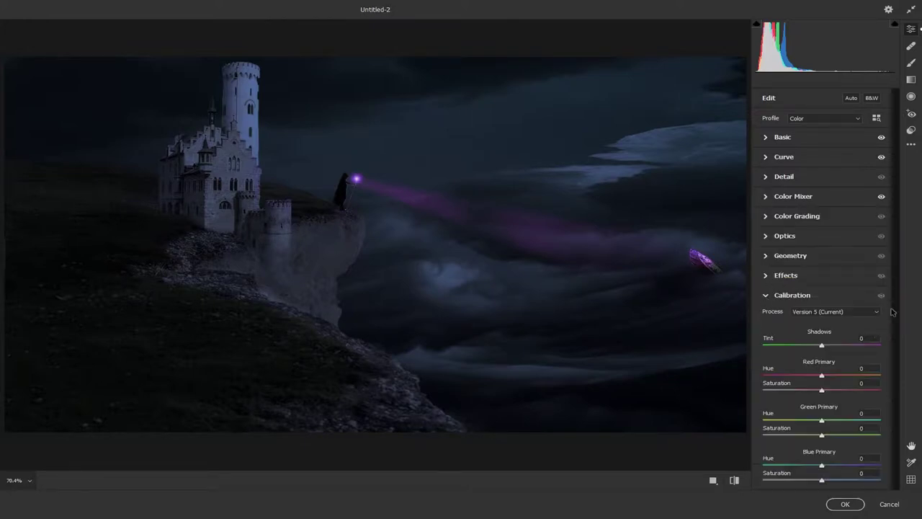
{"action": "left_click_drag", "start_coordinate": [822, 345], "coordinate": [828, 375]}
{"action": "mouse_move", "coordinate": [821, 420]}
{"action": "left_mouse_down"}
{"action": "mouse_move", "coordinate": [811, 420]}
{"action": "mouse_move", "coordinate": [832, 435]}
{"action": "mouse_move", "coordinate": [829, 465]}
{"action": "left_mouse_up"}
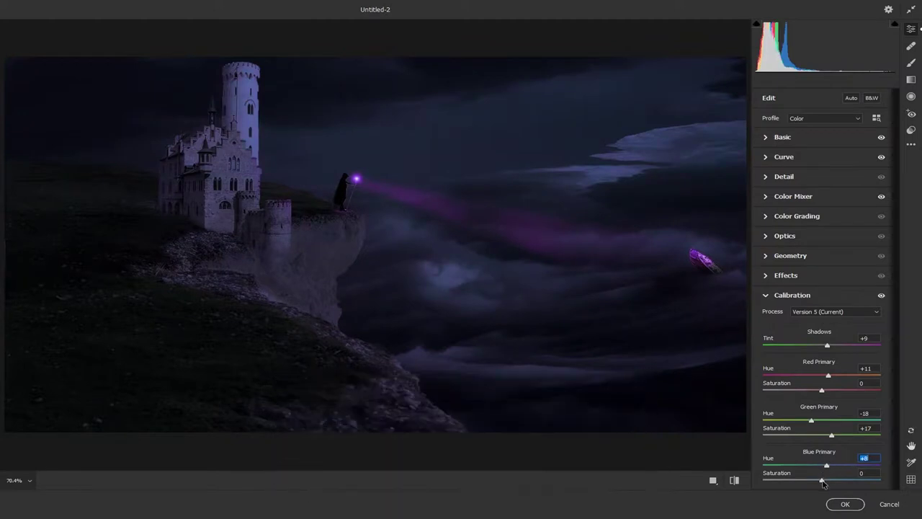
{"action": "left_click_drag", "start_coordinate": [821, 480], "coordinate": [826, 480]}
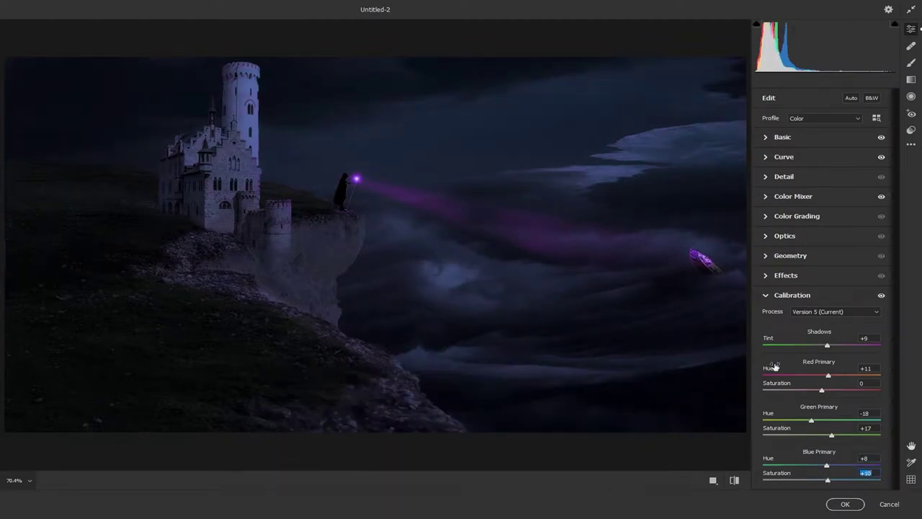
{"action": "left_click", "coordinate": [766, 296]}
{"action": "left_click", "coordinate": [767, 275]}
{"action": "mouse_move", "coordinate": [821, 317]}
{"action": "left_mouse_down"}
{"action": "mouse_move", "coordinate": [769, 319]}
{"action": "mouse_move", "coordinate": [834, 319]}
{"action": "mouse_move", "coordinate": [807, 330]}
{"action": "mouse_move", "coordinate": [819, 329]}
{"action": "left_mouse_up"}
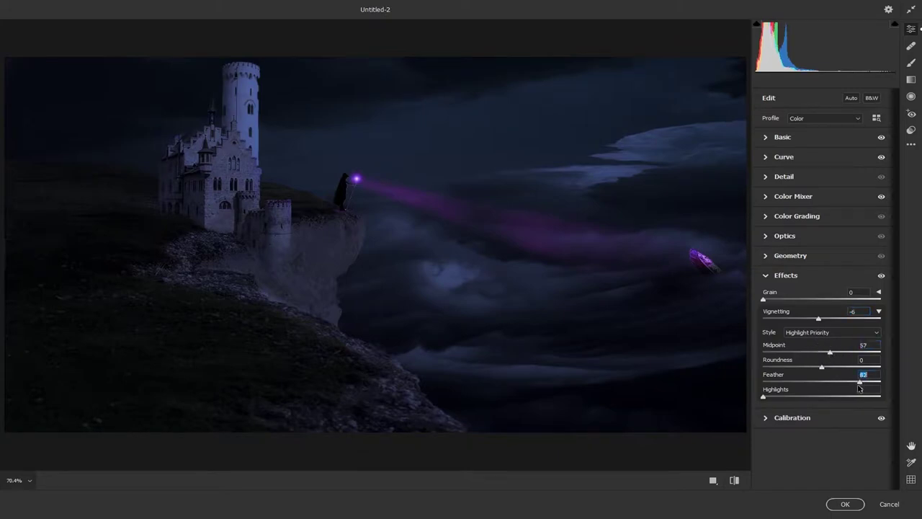
{"action": "left_click", "coordinate": [845, 504]}
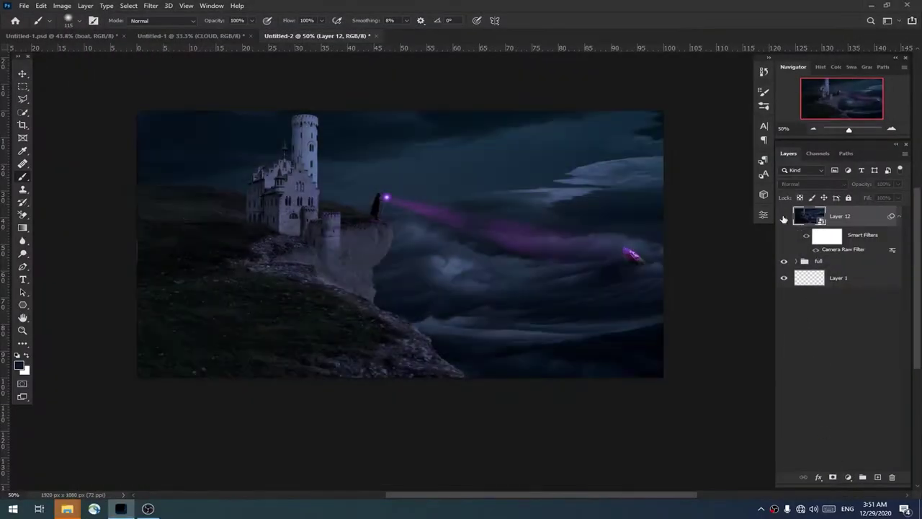
Step: Add an Exposure layer (-2.67, gamma 0.95) clipped to Layer 12, with its mask inverted to black
{"action": "scroll", "coordinate": [302, 199], "scroll_direction": "up", "scroll_amount": 3}
{"action": "left_click", "coordinate": [784, 218]}
{"action": "left_click", "coordinate": [848, 476]}
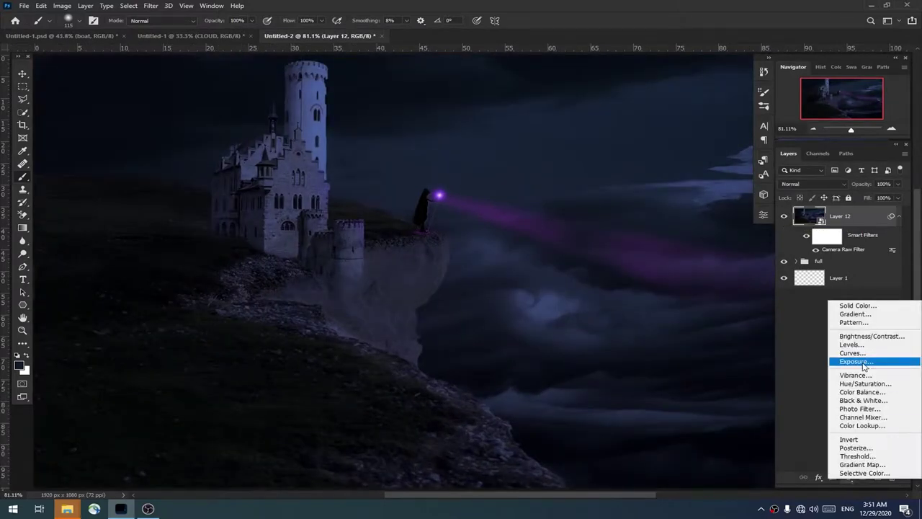
{"action": "left_click", "coordinate": [853, 364]}
{"action": "left_click_drag", "start_coordinate": [661, 265], "coordinate": [647, 265]}
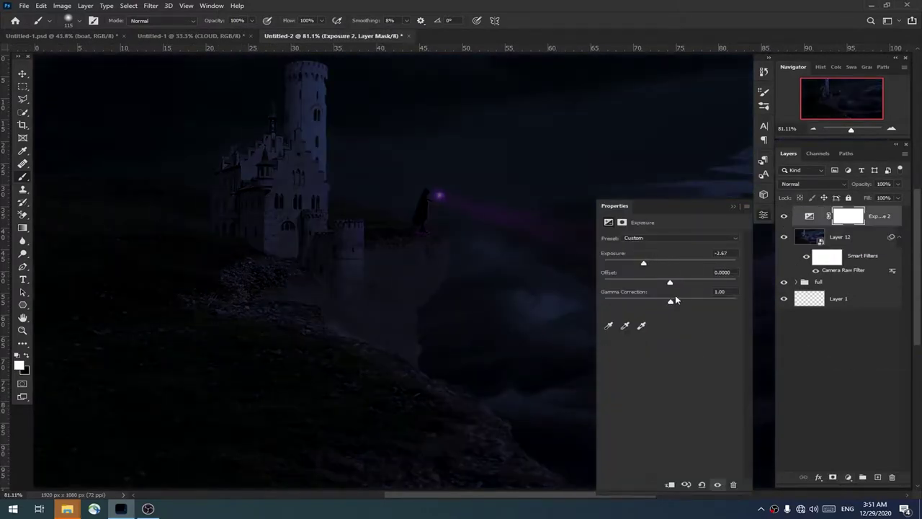
{"action": "left_click_drag", "start_coordinate": [676, 300], "coordinate": [680, 304]}
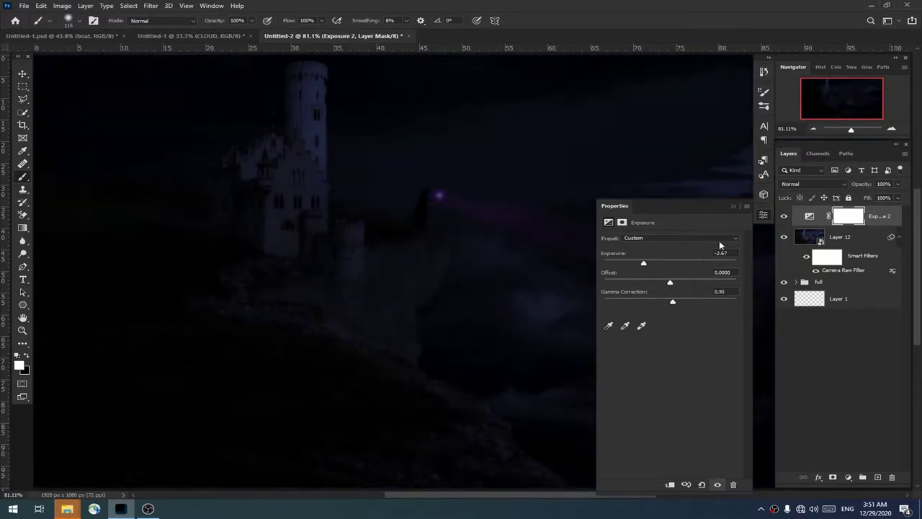
{"action": "left_click", "coordinate": [734, 207]}
{"action": "left_click", "coordinate": [831, 224], "text": "alt"}
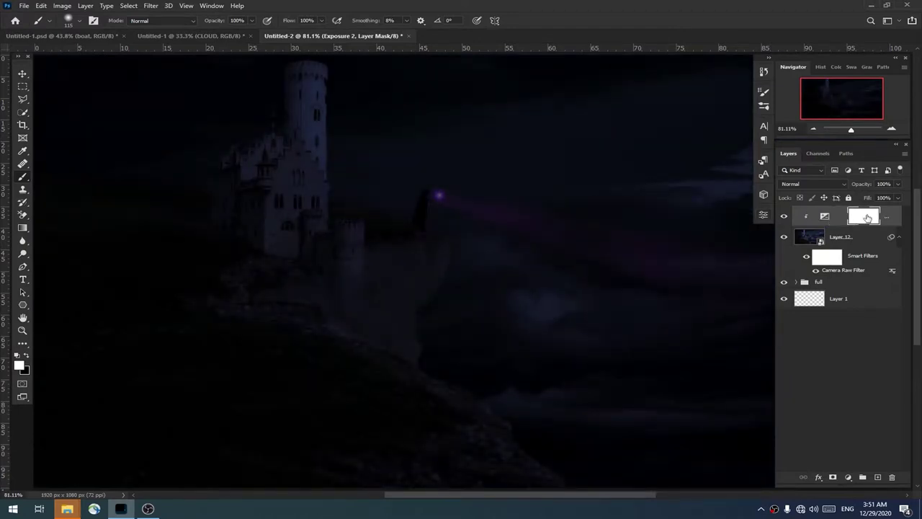
{"action": "key", "text": "ctrl+i"}
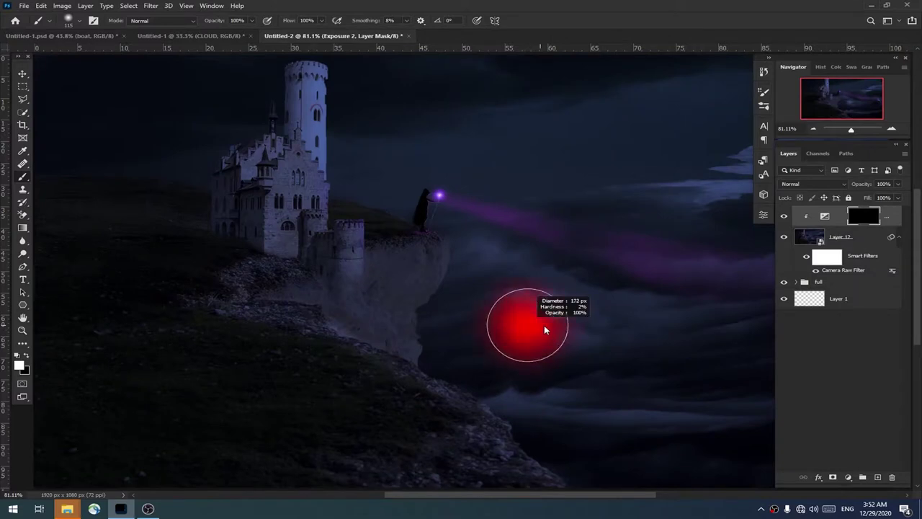
Step: Paint the mask over the lower cliff and cliff face, and lower the layer's opacity
{"action": "mouse_move", "coordinate": [270, 305]}
{"action": "left_mouse_down"}
{"action": "mouse_move", "coordinate": [300, 295]}
{"action": "mouse_move", "coordinate": [307, 324]}
{"action": "mouse_move", "coordinate": [330, 296]}
{"action": "mouse_move", "coordinate": [284, 284]}
{"action": "mouse_move", "coordinate": [352, 296]}
{"action": "mouse_move", "coordinate": [345, 315]}
{"action": "left_mouse_up"}
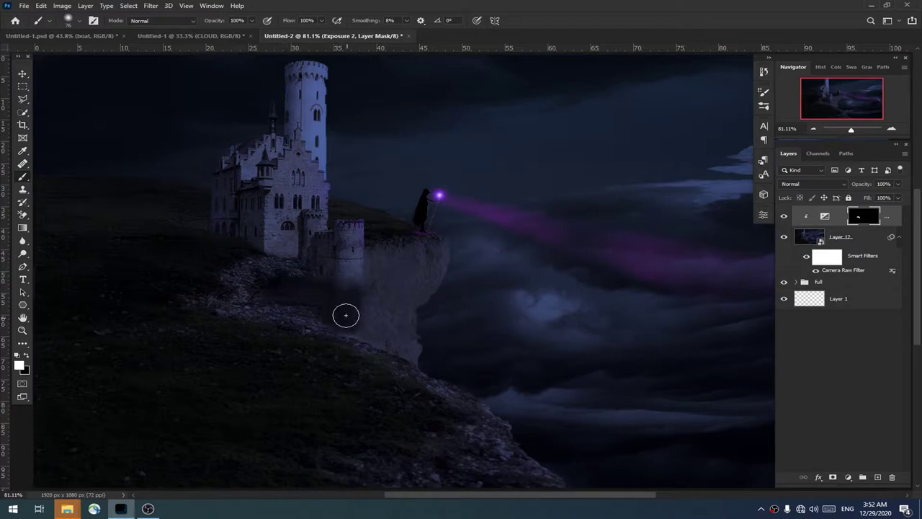
{"action": "left_click_drag", "start_coordinate": [425, 295], "coordinate": [367, 299]}
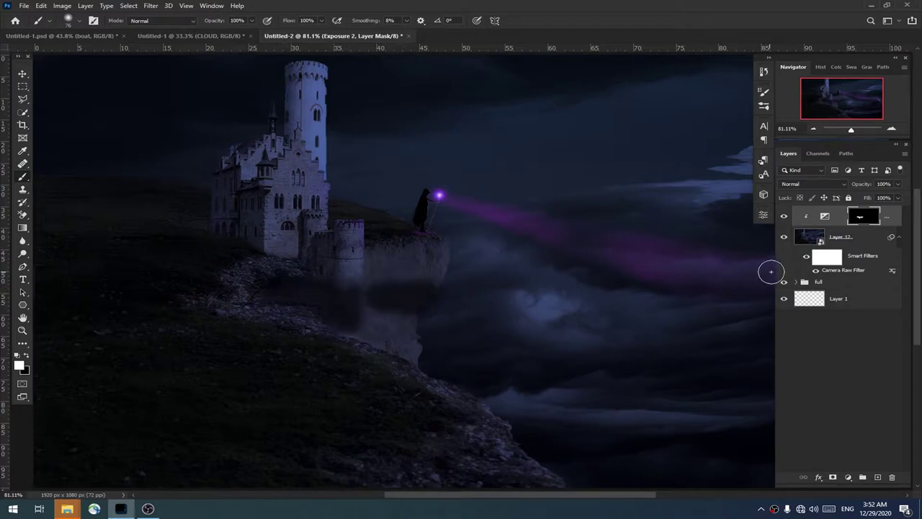
{"action": "left_click_drag", "start_coordinate": [857, 187], "coordinate": [821, 185]}
{"action": "key", "text": "x"}
{"action": "key", "text": "x"}
Step: Resize the brush and paint the castle's edges into the Exposure mask
{"action": "right_click", "coordinate": [424, 342], "text": "alt"}
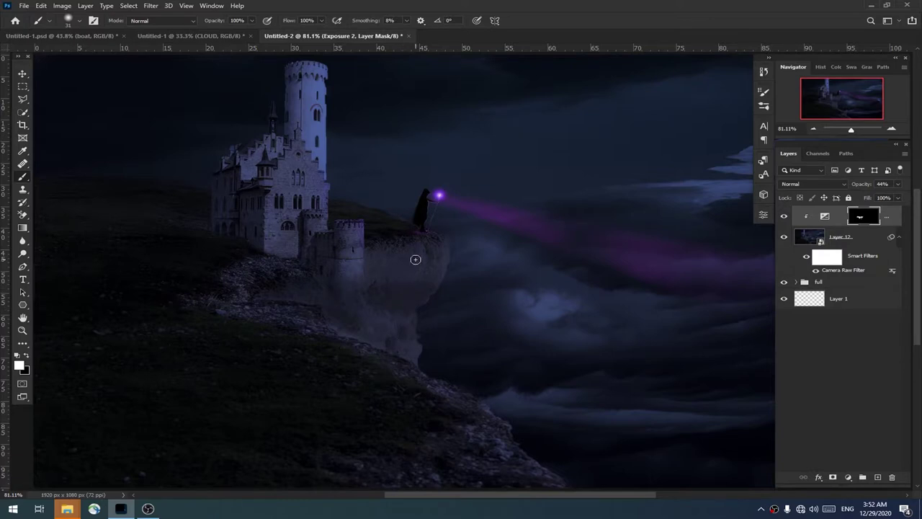
{"action": "right_click", "coordinate": [381, 278], "text": "alt"}
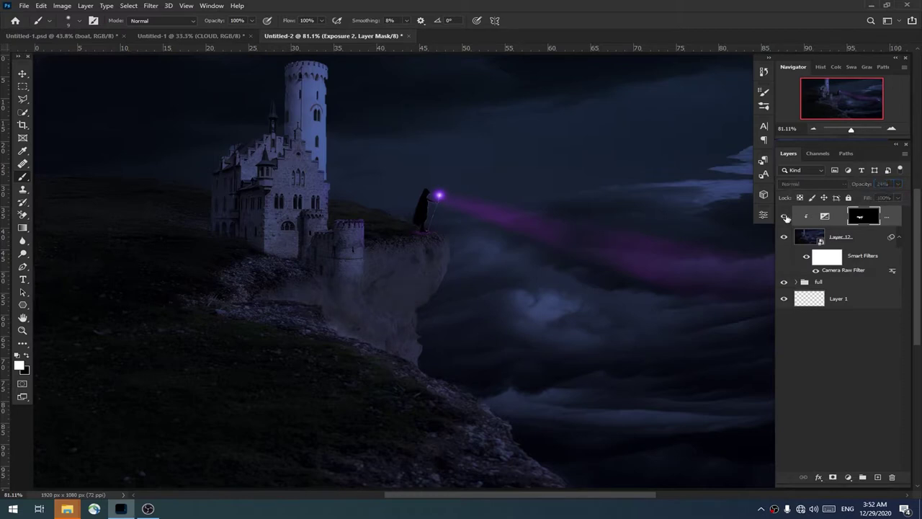
{"action": "right_click", "coordinate": [325, 113], "text": "alt"}
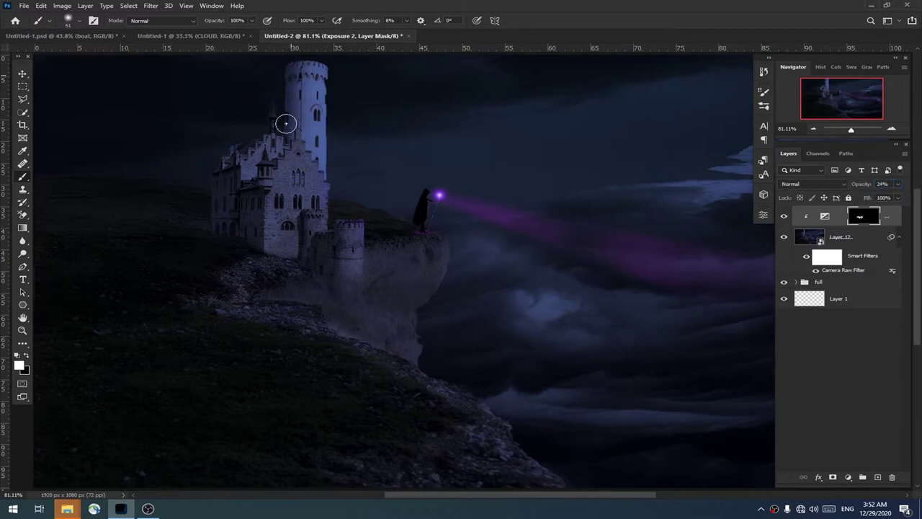
{"action": "mouse_move", "coordinate": [245, 221]}
{"action": "left_mouse_down"}
{"action": "mouse_move", "coordinate": [264, 169]}
{"action": "mouse_move", "coordinate": [233, 195]}
{"action": "left_mouse_up"}
Step: Toggle the Exposure layer off and on twice to compare the darkening
{"action": "left_click", "coordinate": [785, 216]}
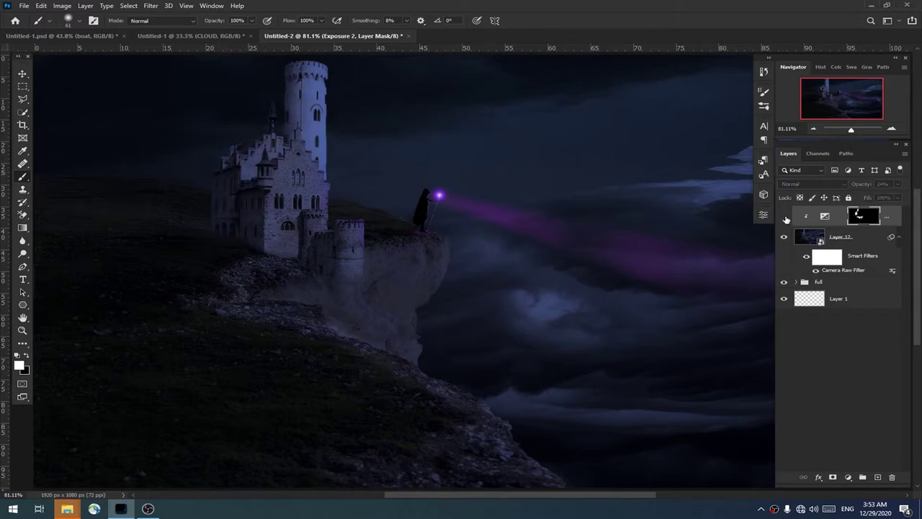
{"action": "left_click", "coordinate": [785, 217]}
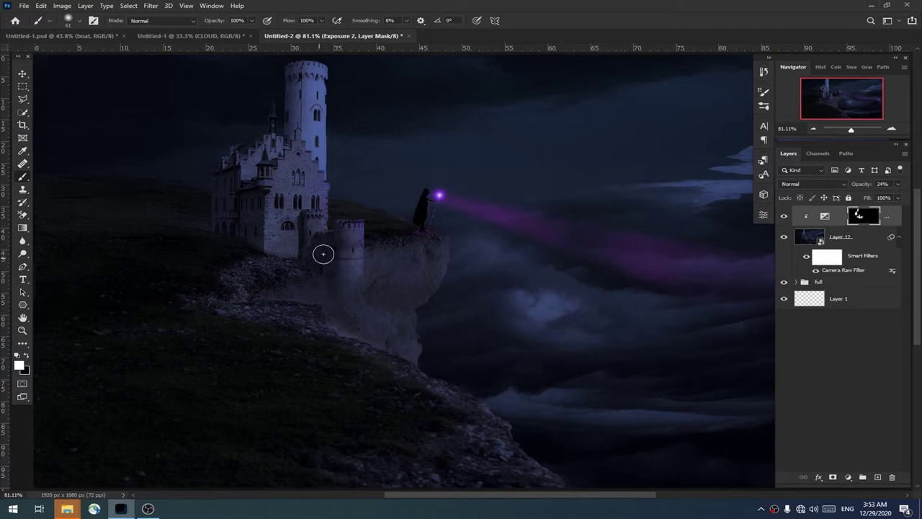
{"action": "left_click", "coordinate": [785, 217]}
{"action": "left_click", "coordinate": [784, 216]}
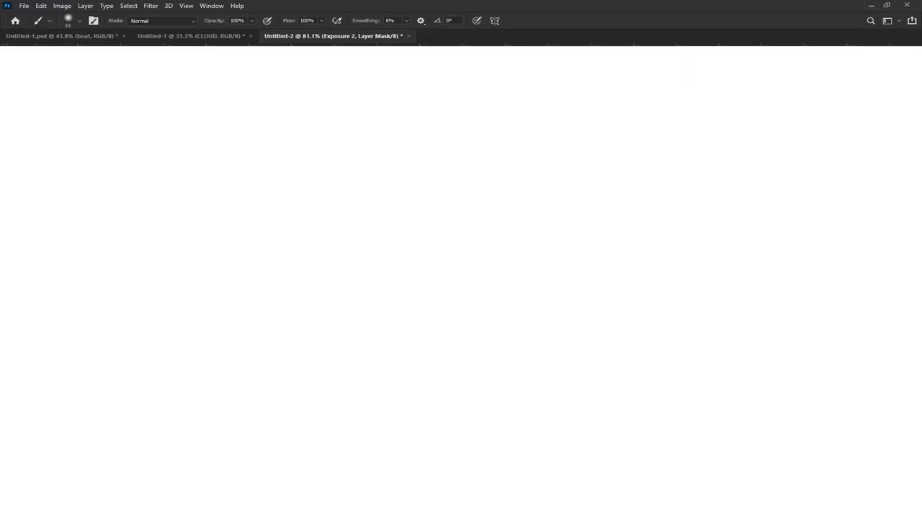